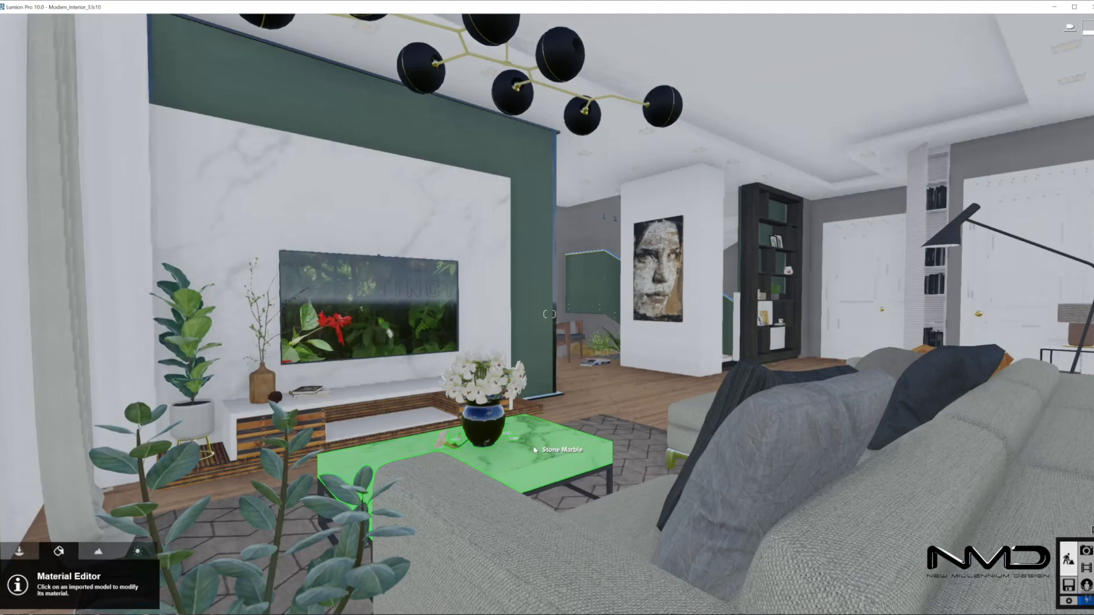
- Apply the indoor stone material Marble 012 1024 to the coffee table's top
{"action": "left_click", "coordinate": [534, 450]}
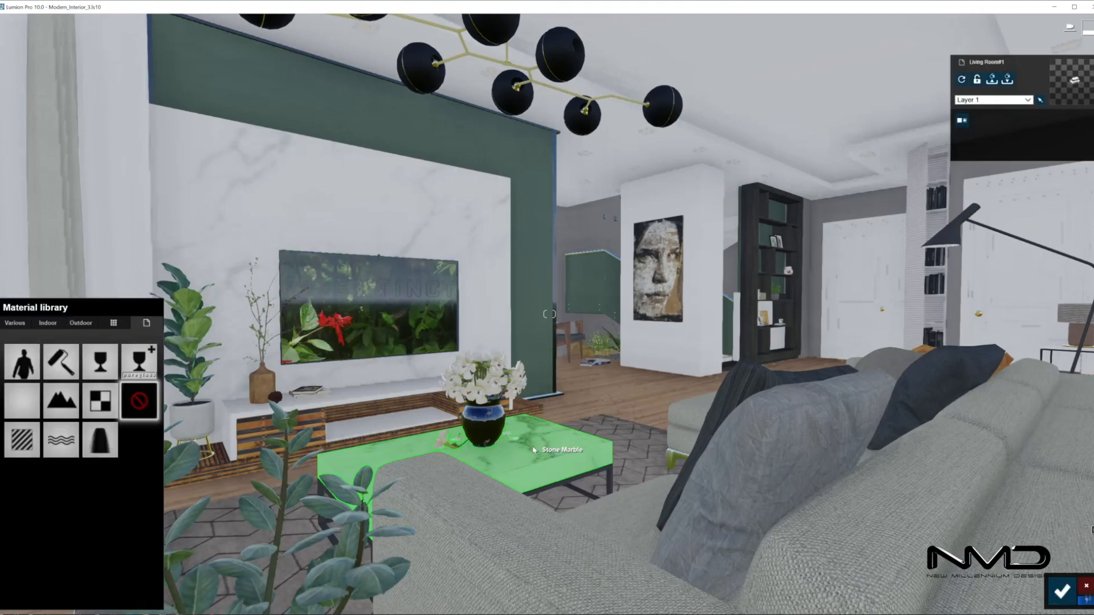
{"action": "left_click", "coordinate": [43, 324]}
{"action": "left_click", "coordinate": [50, 349]}
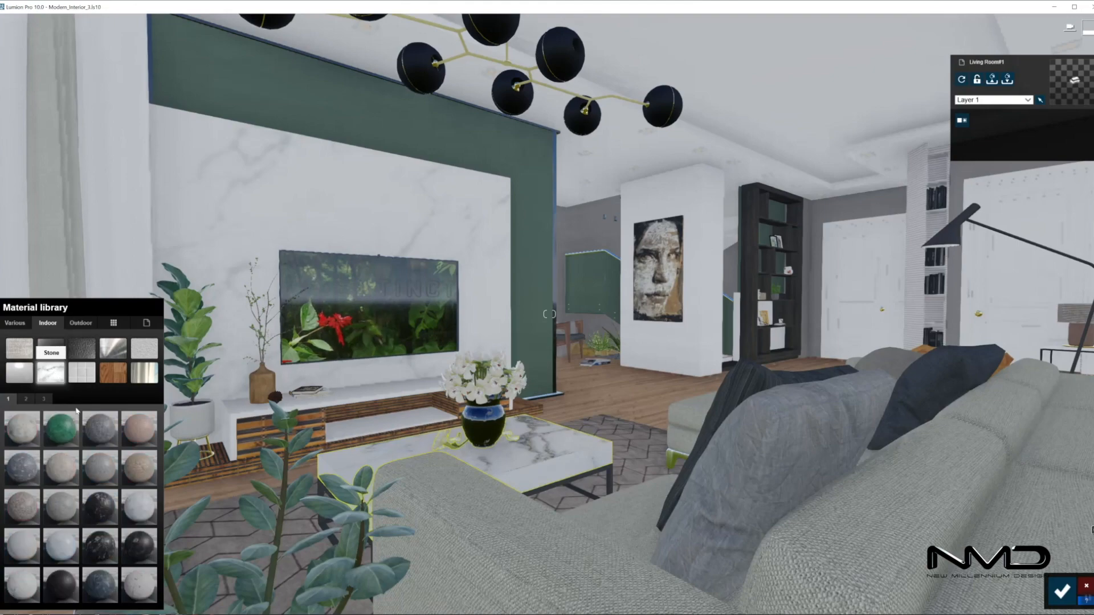
{"action": "left_click", "coordinate": [137, 520]}
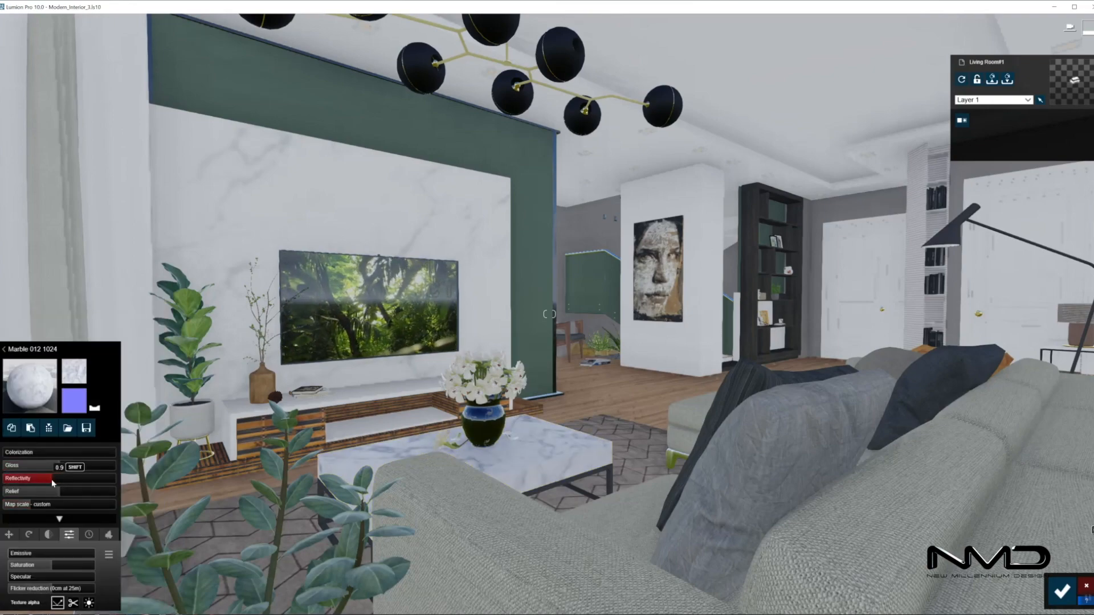
- Set the coffee table marble's reflectivity to about 0.9 and gloss to about 1.8, and view its weathering options
{"action": "left_click", "coordinate": [100, 465]}
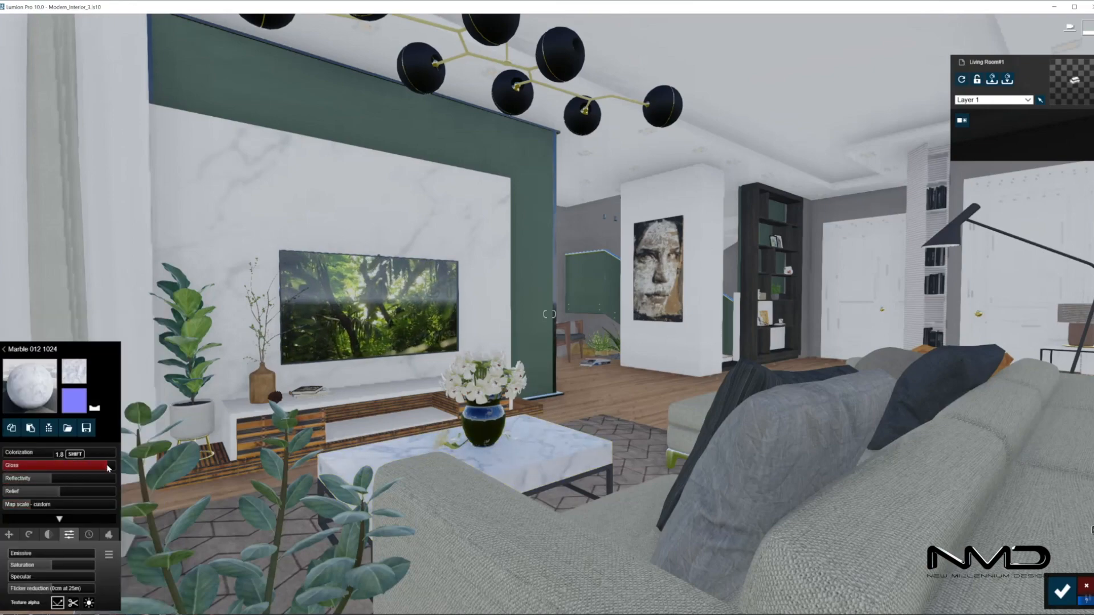
{"action": "left_click", "coordinate": [89, 535]}
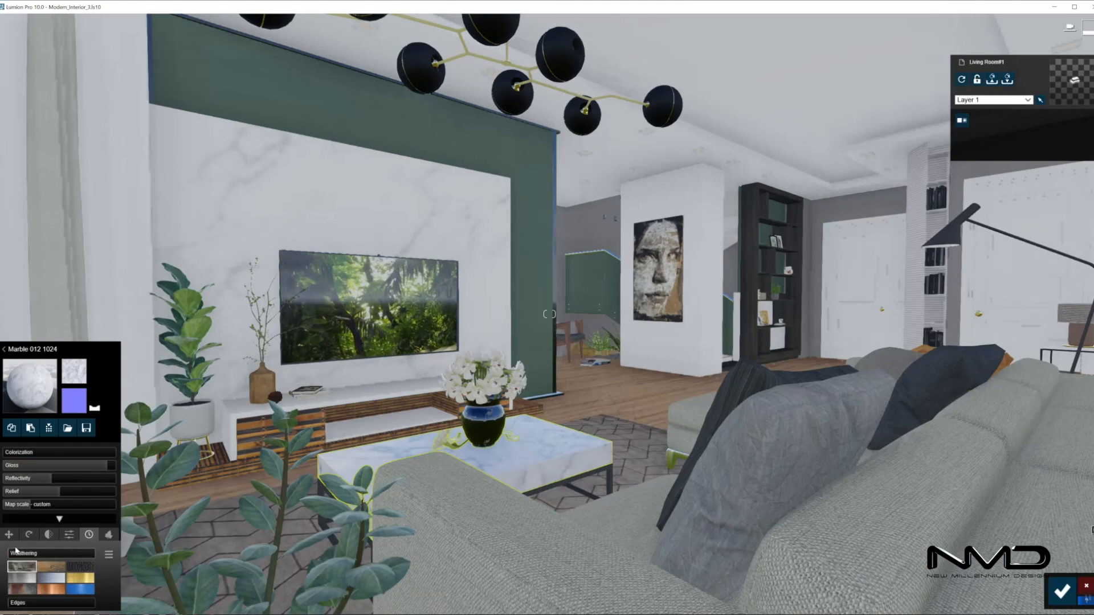
{"action": "left_click", "coordinate": [17, 603]}
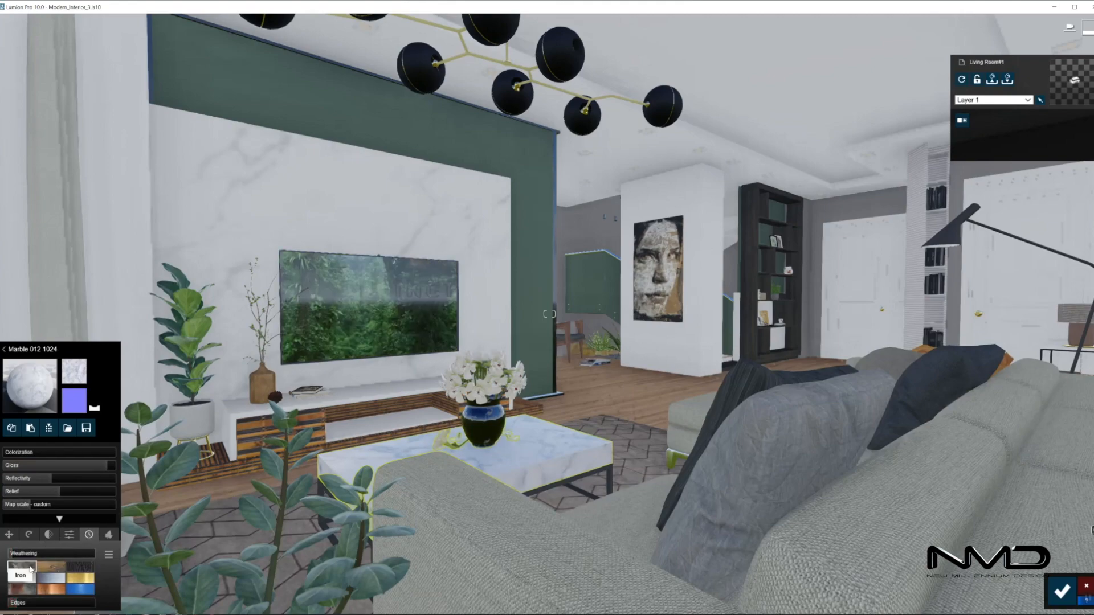
- Copy the table's marble, paste it over a Standard material on the panel behind the TV, and save the changes
{"action": "left_click", "coordinate": [46, 410]}
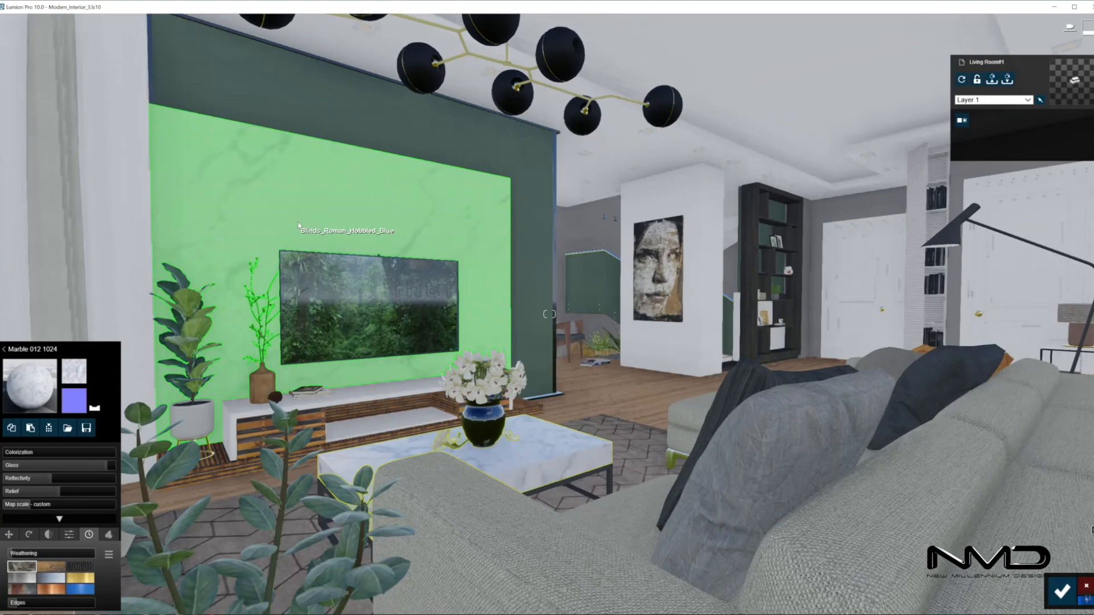
{"action": "left_click", "coordinate": [306, 214]}
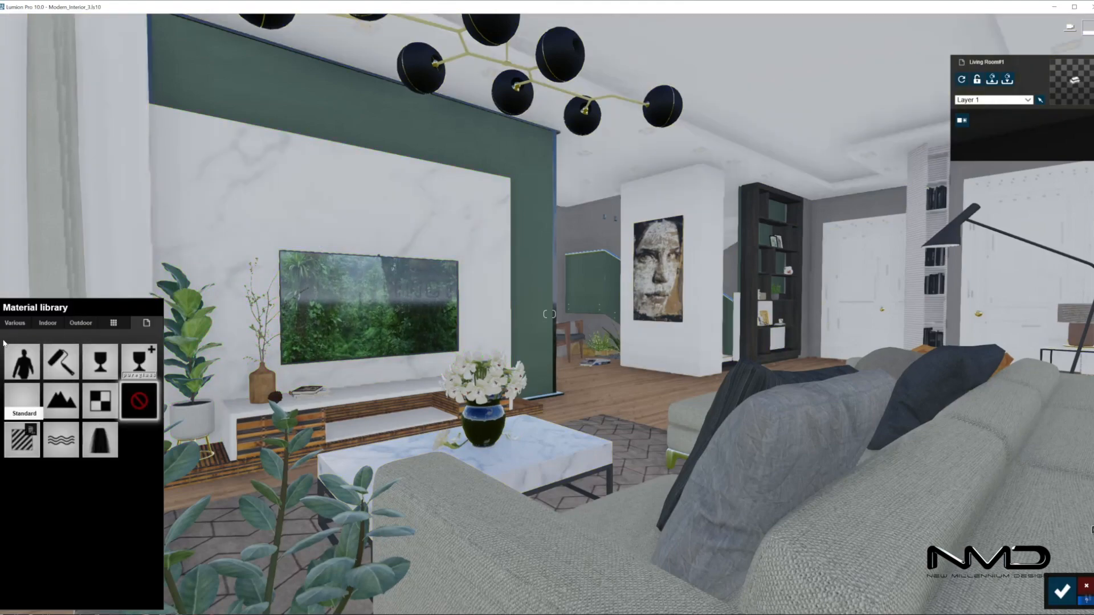
{"action": "left_click", "coordinate": [23, 399]}
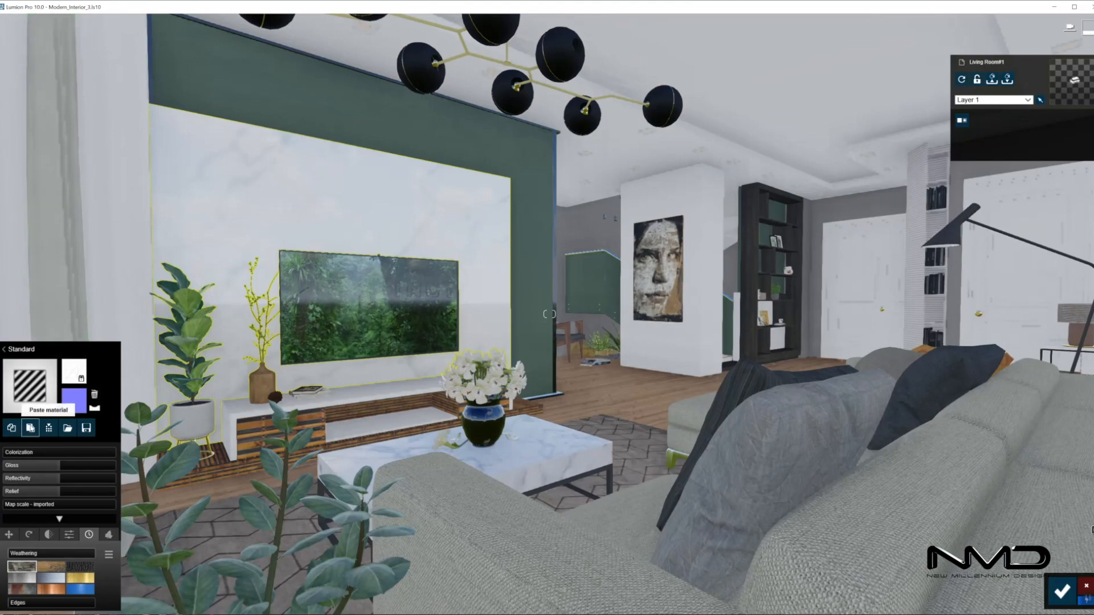
{"action": "left_click", "coordinate": [201, 296]}
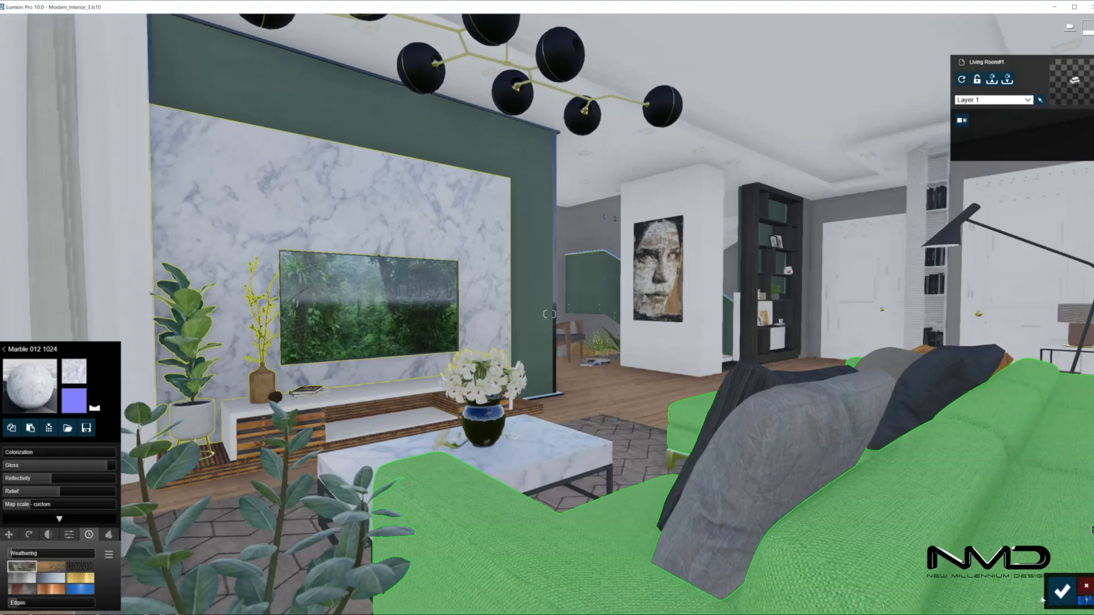
{"action": "left_click", "coordinate": [1060, 591]}
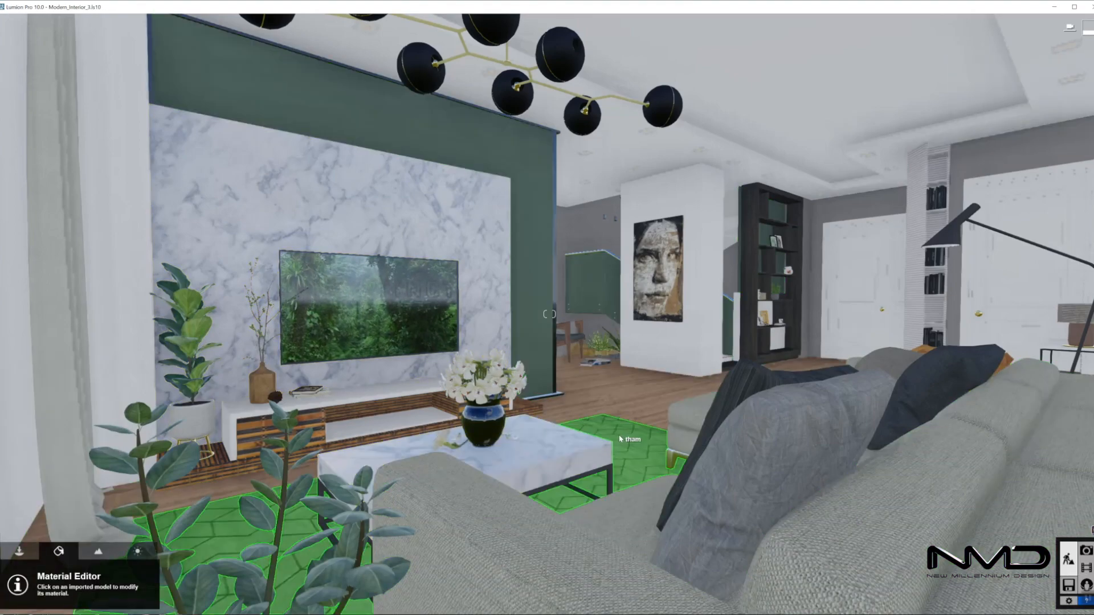
- Apply the indoor metal material Chrome to the coffee table's frame and save the changes
{"action": "mouse_move", "coordinate": [580, 439]}
{"action": "right_mouse_down"}
{"action": "mouse_move", "coordinate": [547, 388]}
{"action": "mouse_move", "coordinate": [580, 440]}
{"action": "right_mouse_up"}
{"action": "key", "text": "w"}
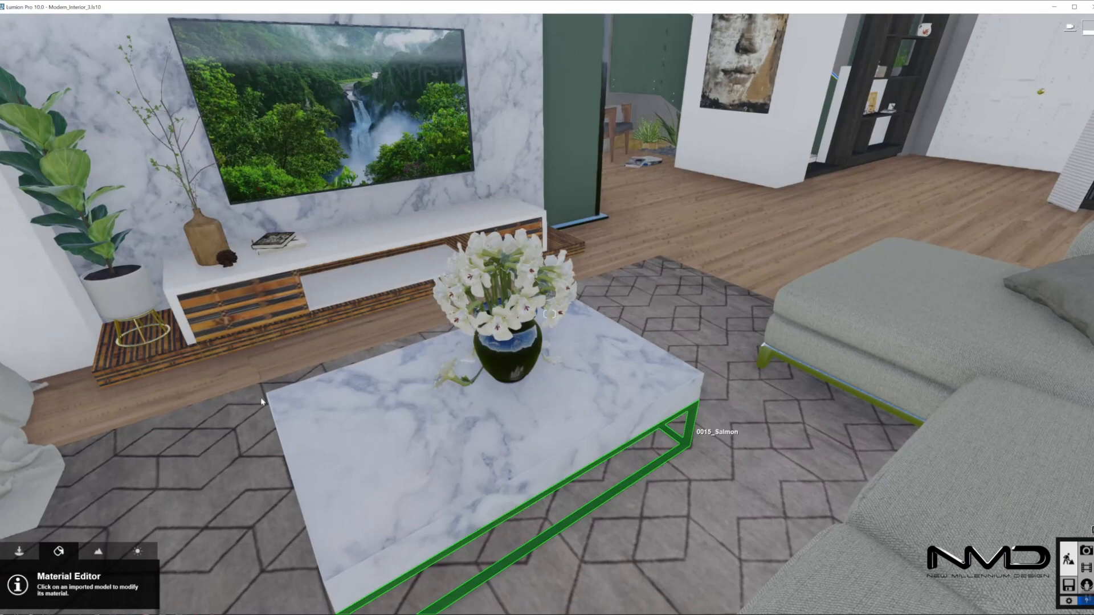
{"action": "left_click", "coordinate": [154, 404]}
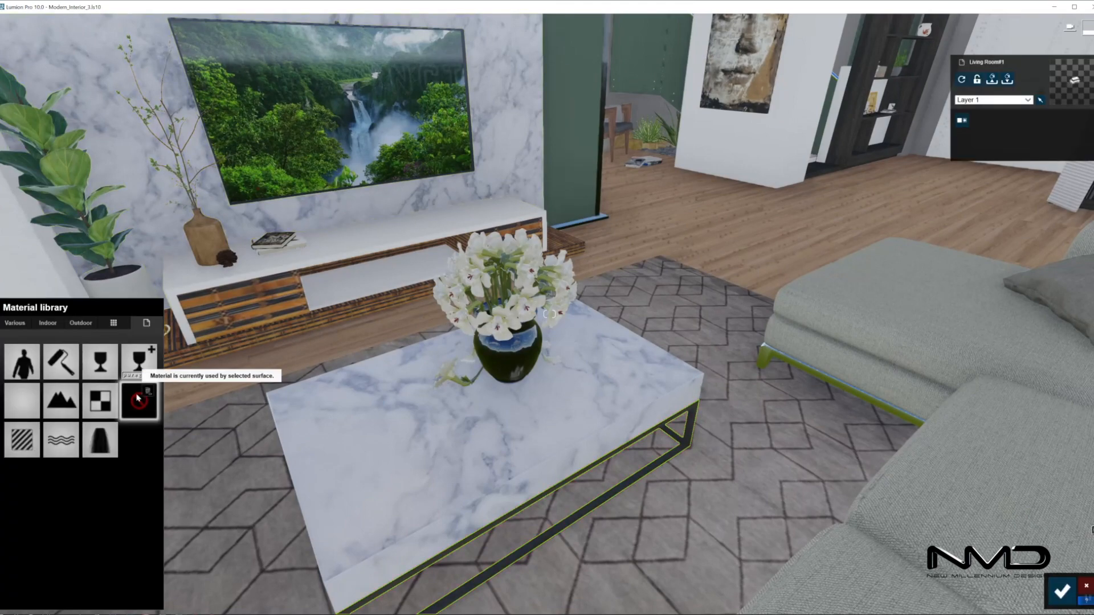
{"action": "left_click", "coordinate": [48, 325]}
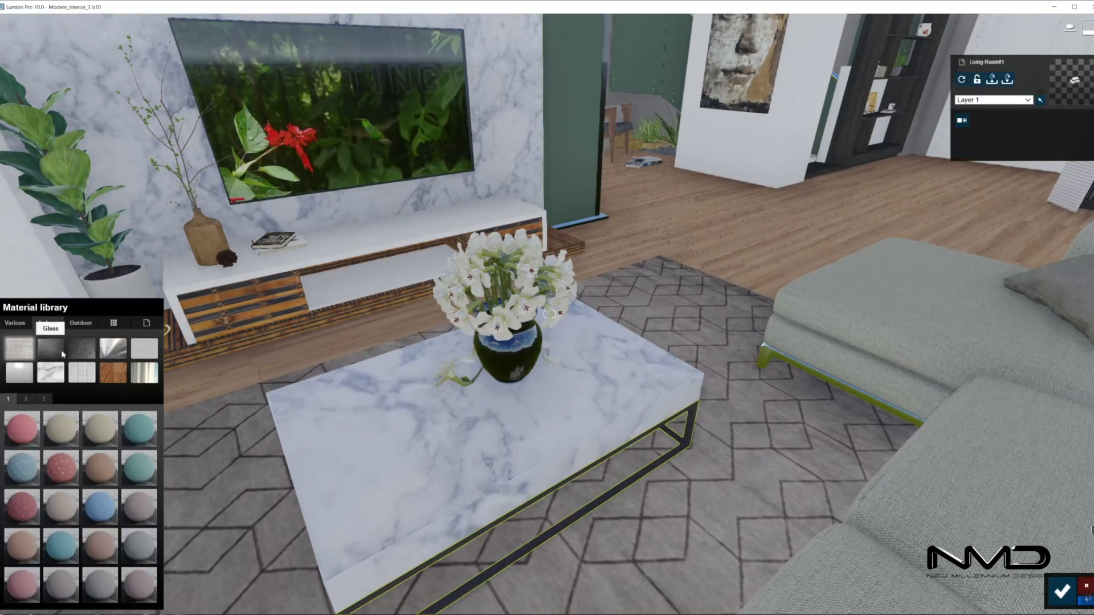
{"action": "left_click", "coordinate": [113, 348]}
{"action": "left_click", "coordinate": [26, 399]}
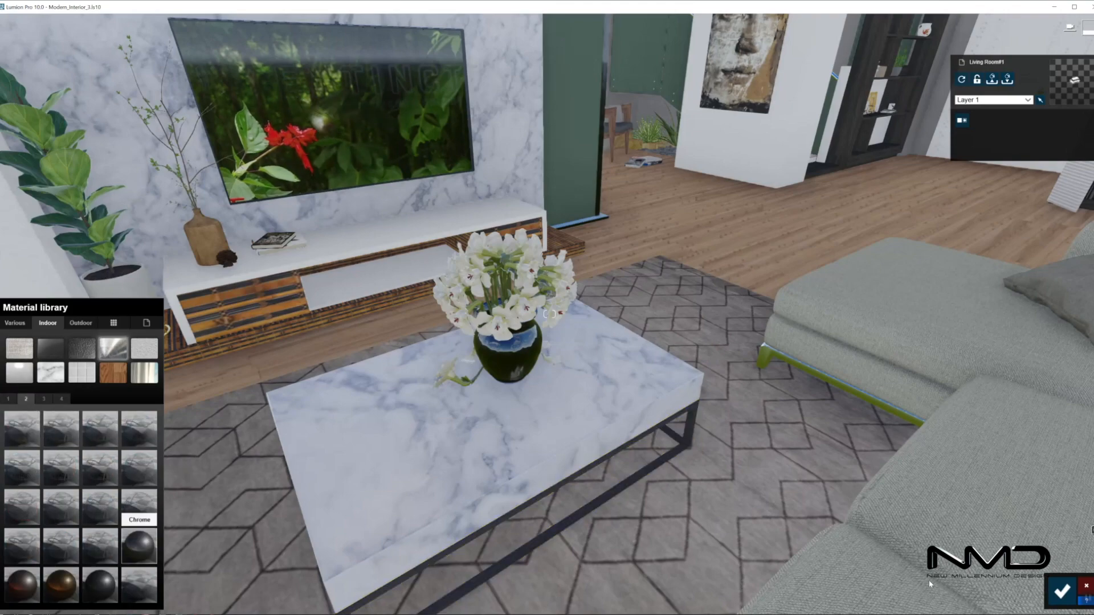
{"action": "left_click", "coordinate": [139, 508]}
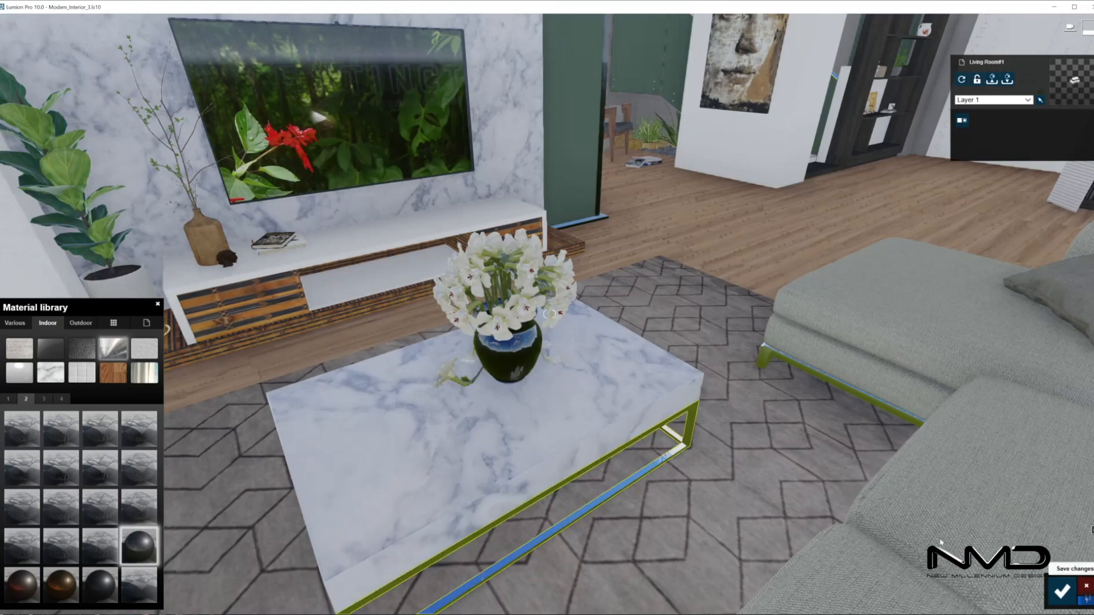
{"action": "left_click", "coordinate": [1061, 591]}
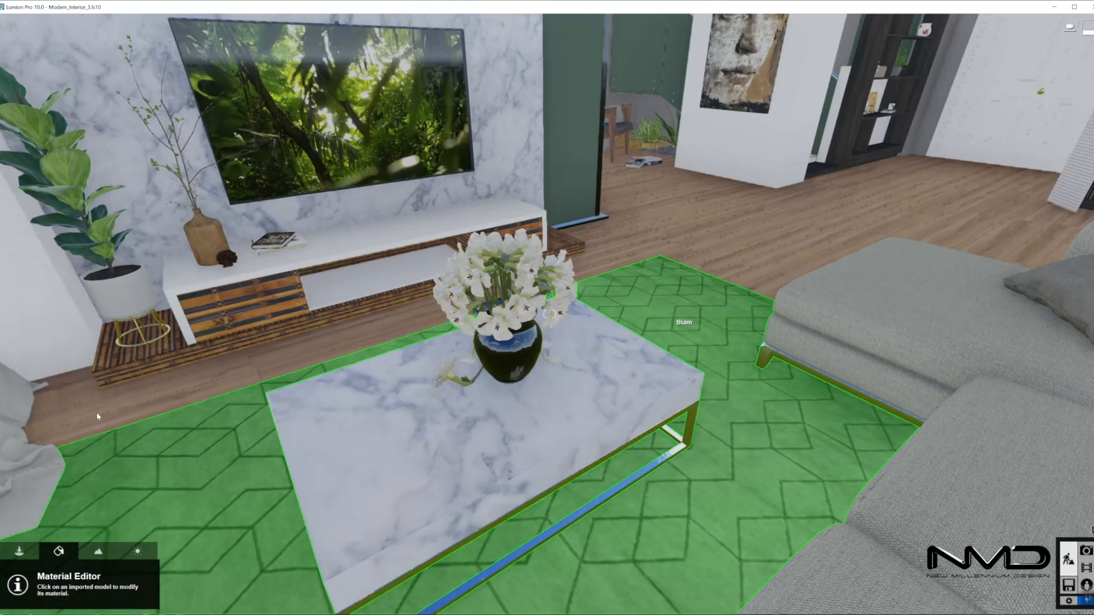
- Apply the saved custom material Carpet to the rug under the coffee table
{"action": "left_click", "coordinate": [71, 459]}
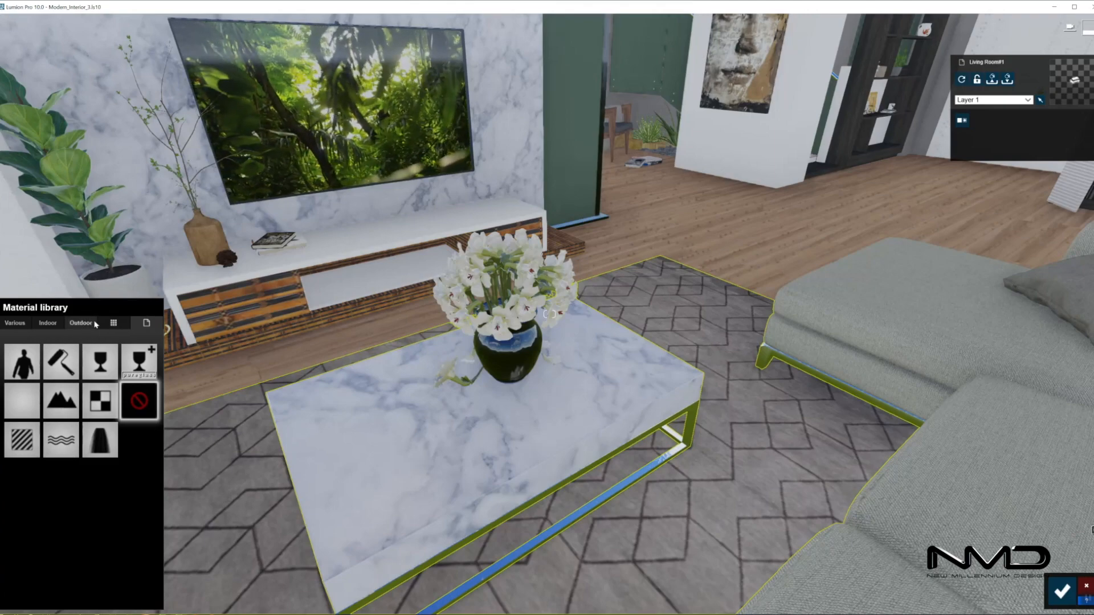
{"action": "left_click", "coordinate": [114, 323]}
{"action": "left_click", "coordinate": [26, 360]}
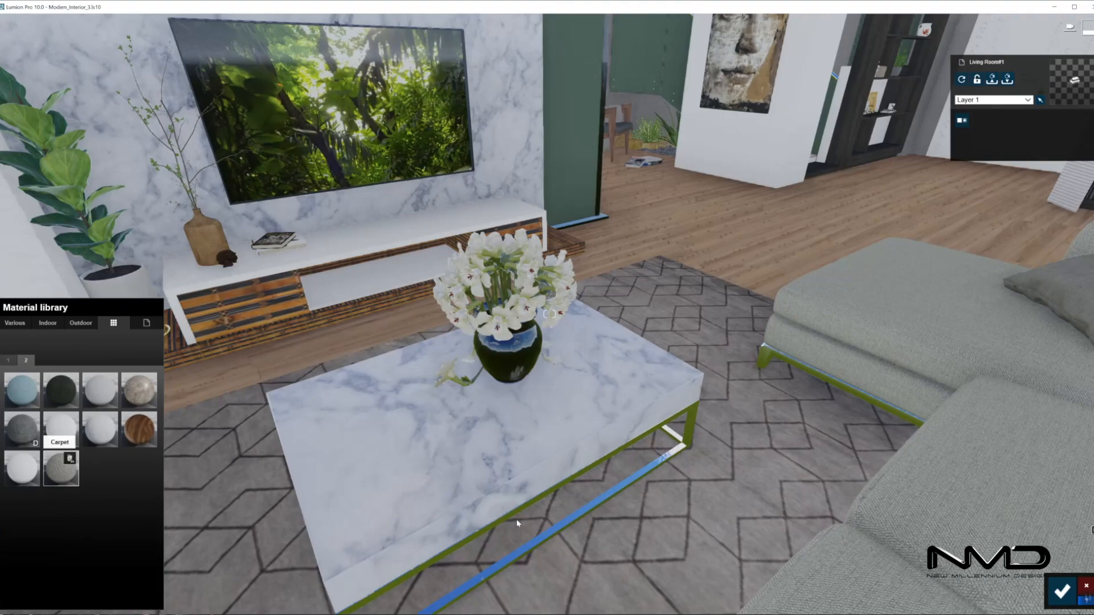
- Apply the indoor glass material Interior Glass 001 to the green partition behind the TV wall
{"action": "right_click_drag", "start_coordinate": [517, 518], "coordinate": [533, 373]}
{"action": "left_click", "coordinate": [495, 398]}
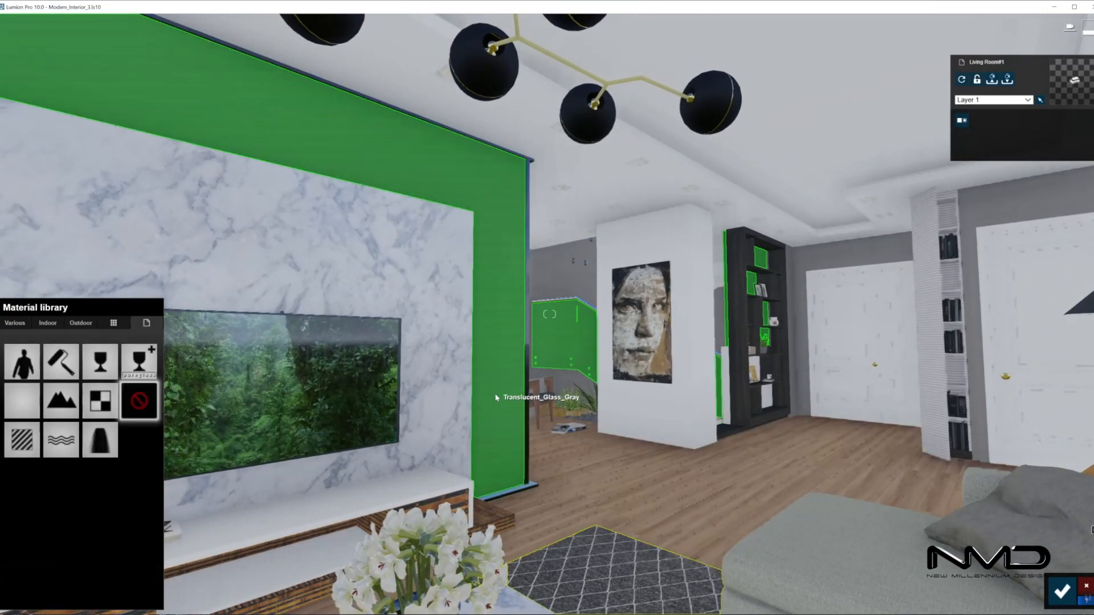
{"action": "left_click", "coordinate": [47, 323]}
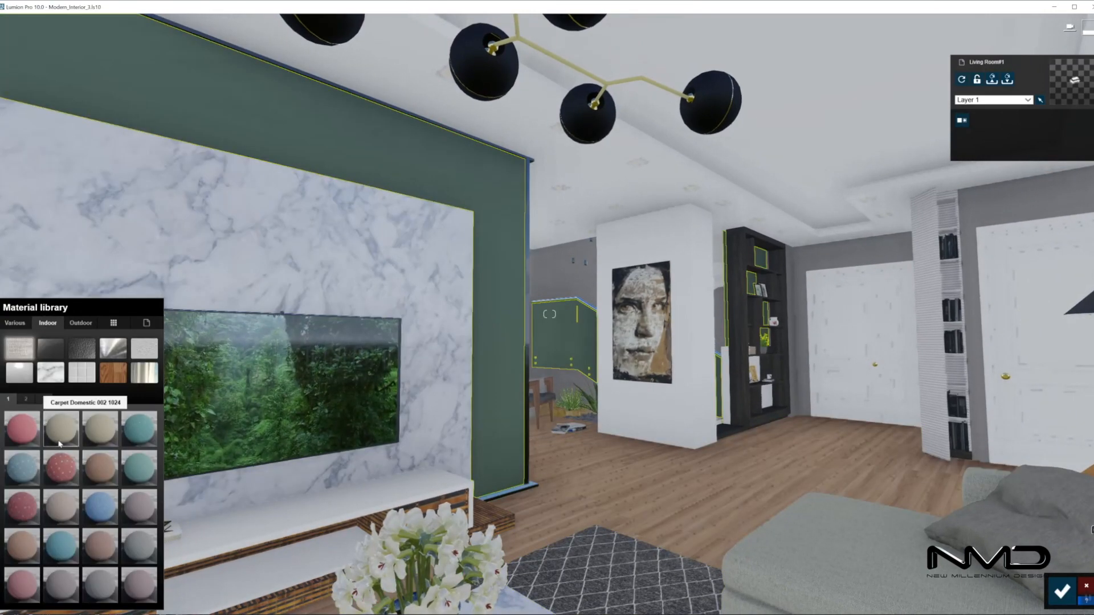
{"action": "left_click", "coordinate": [49, 347]}
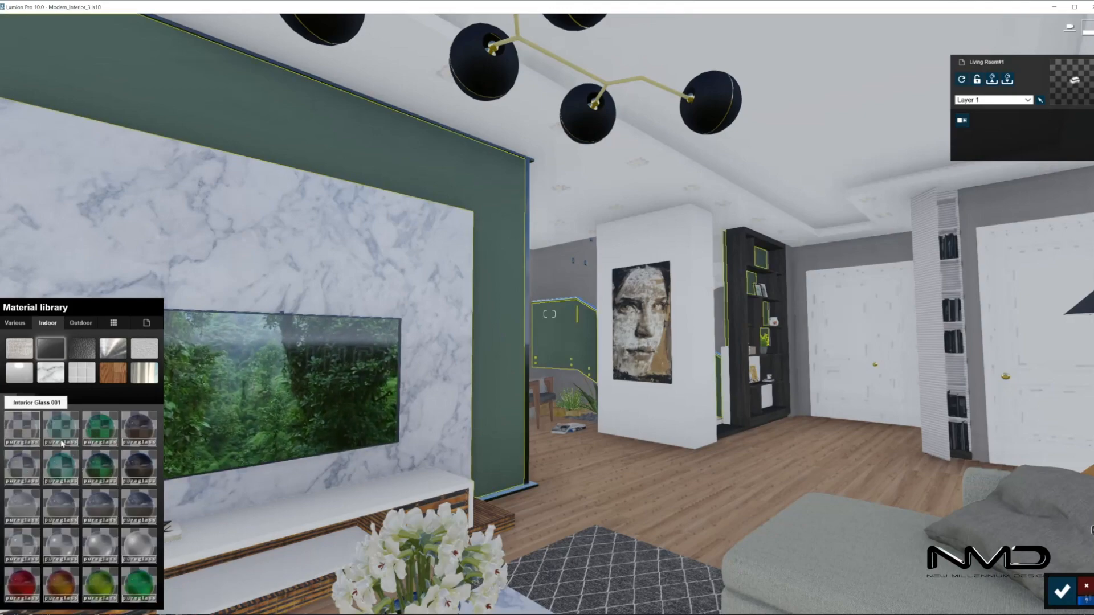
{"action": "left_click", "coordinate": [24, 433]}
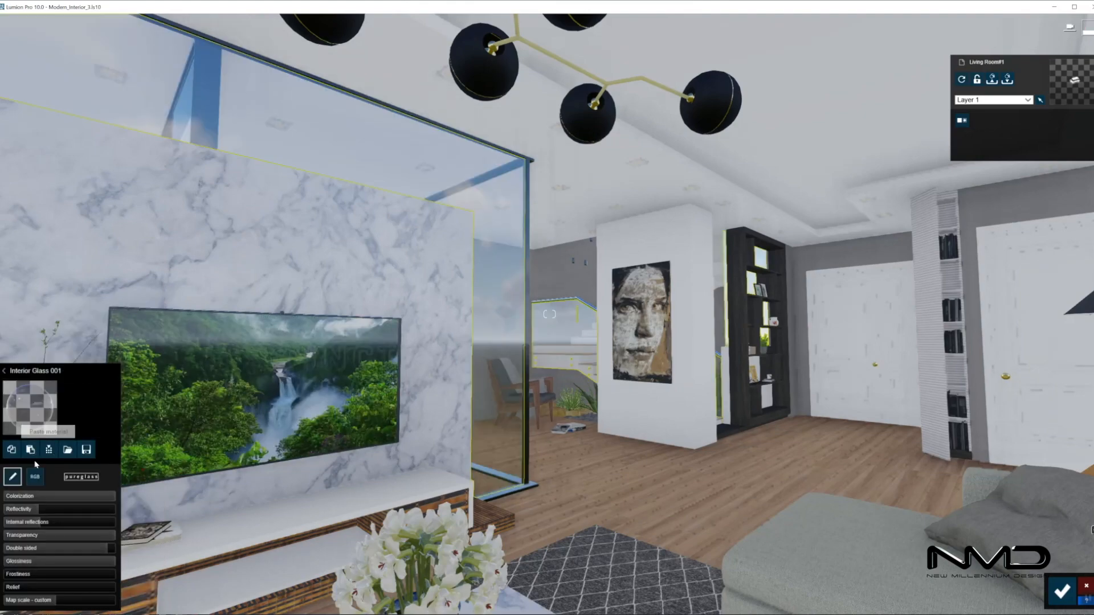
- Tint the partition glass a slightly darker, near-neutral colour and save the material changes
{"action": "left_click", "coordinate": [34, 477]}
{"action": "left_click", "coordinate": [29, 551]}
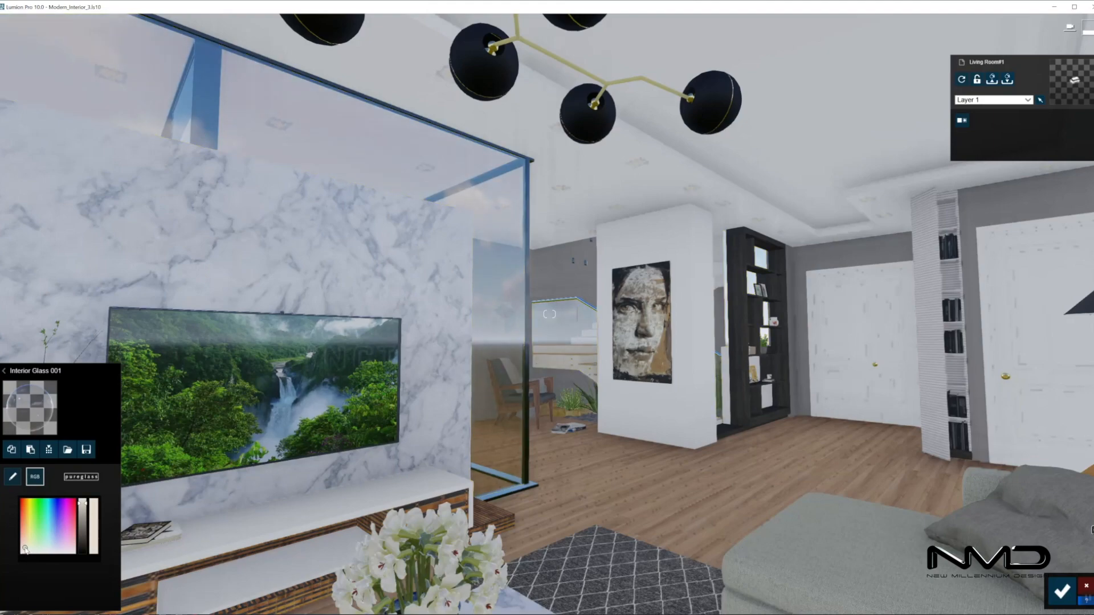
{"action": "left_click", "coordinate": [82, 515]}
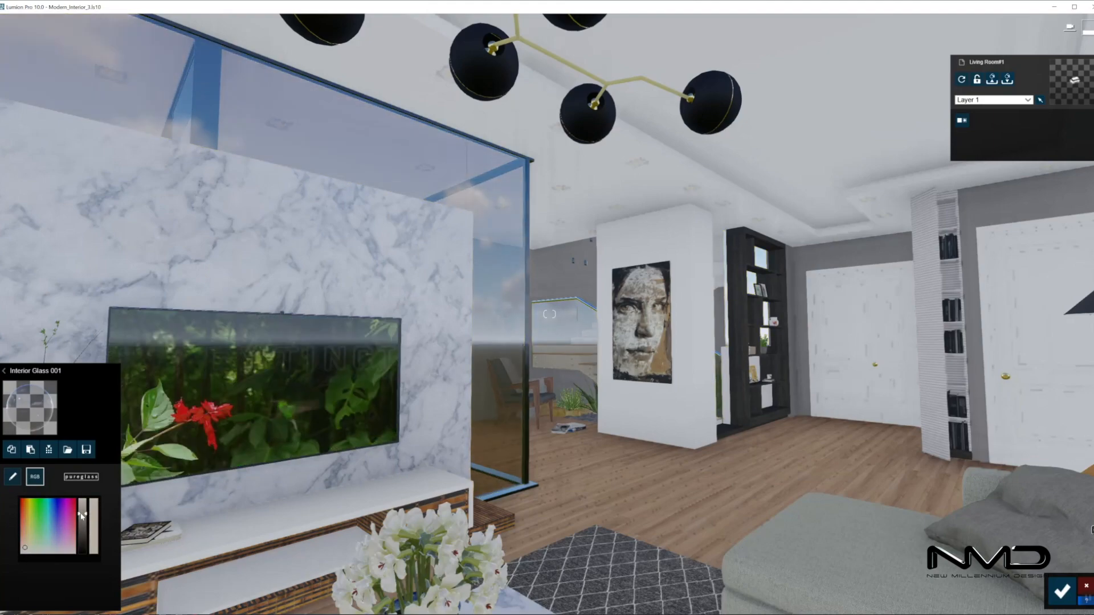
{"action": "left_click", "coordinate": [1061, 592]}
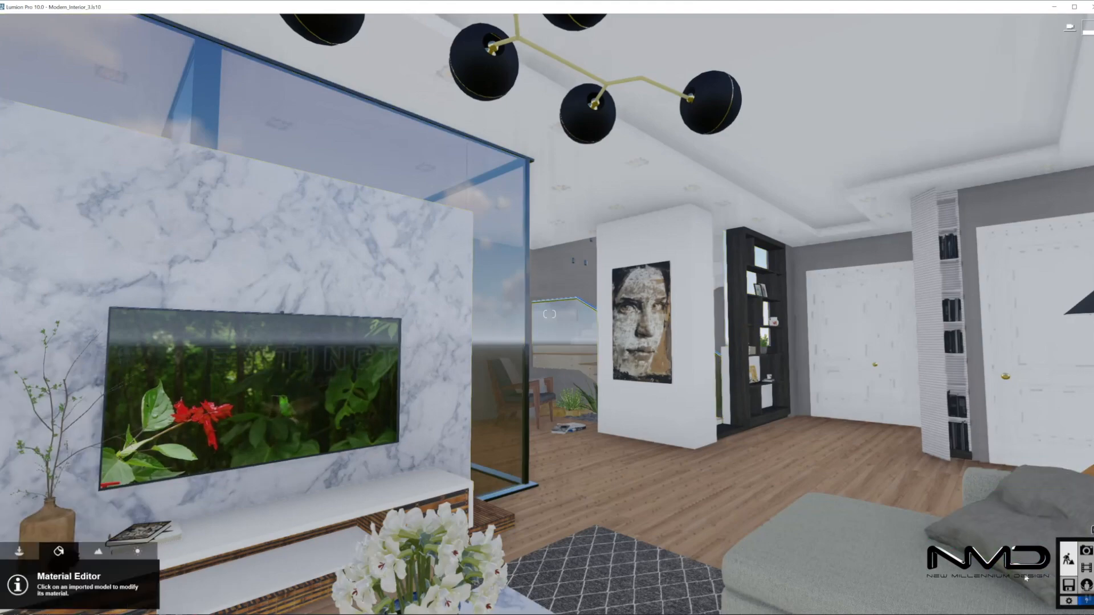
- Give the TV console's white surfaces a Standard material with near-maximum gloss and slightly reduced reflectivity, and save the changes
{"action": "right_click_drag", "start_coordinate": [568, 536], "coordinate": [373, 493]}
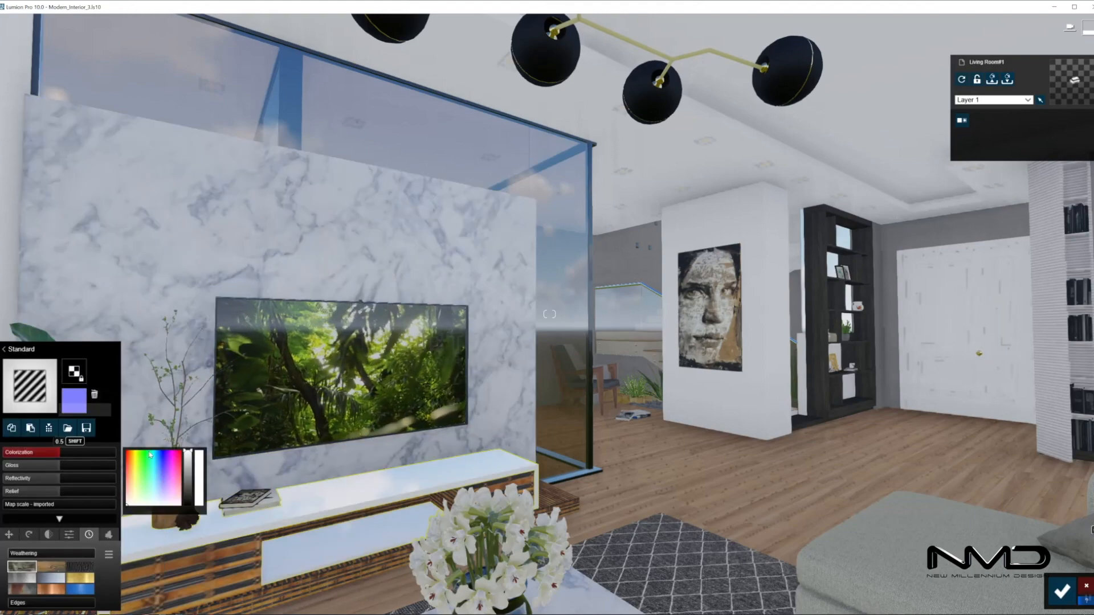
{"action": "left_click_drag", "start_coordinate": [72, 452], "coordinate": [53, 479]}
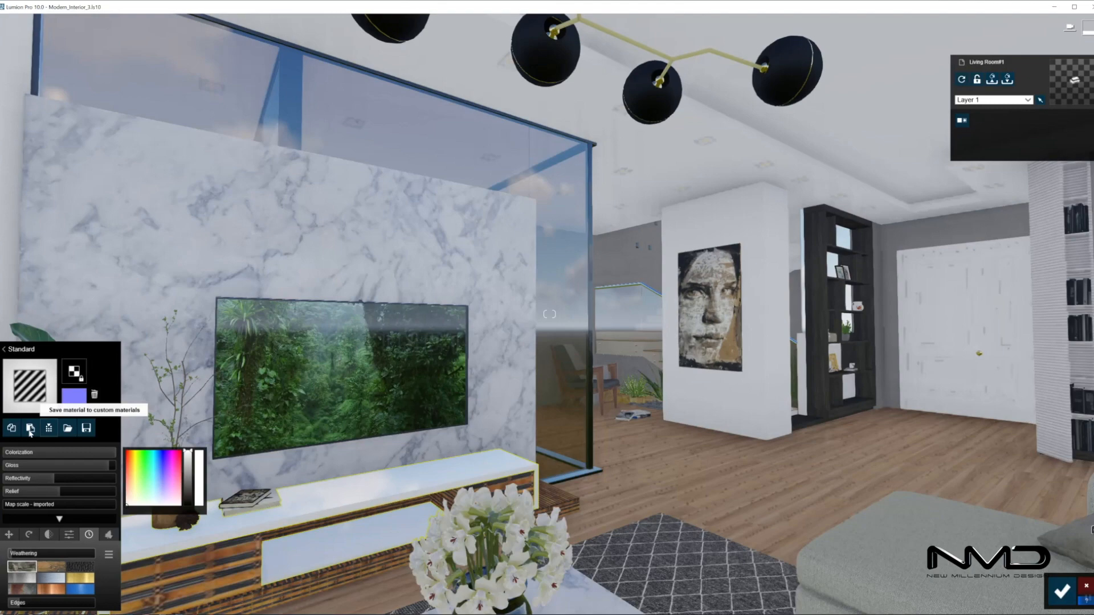
{"action": "right_click_drag", "start_coordinate": [833, 466], "coordinate": [633, 575]}
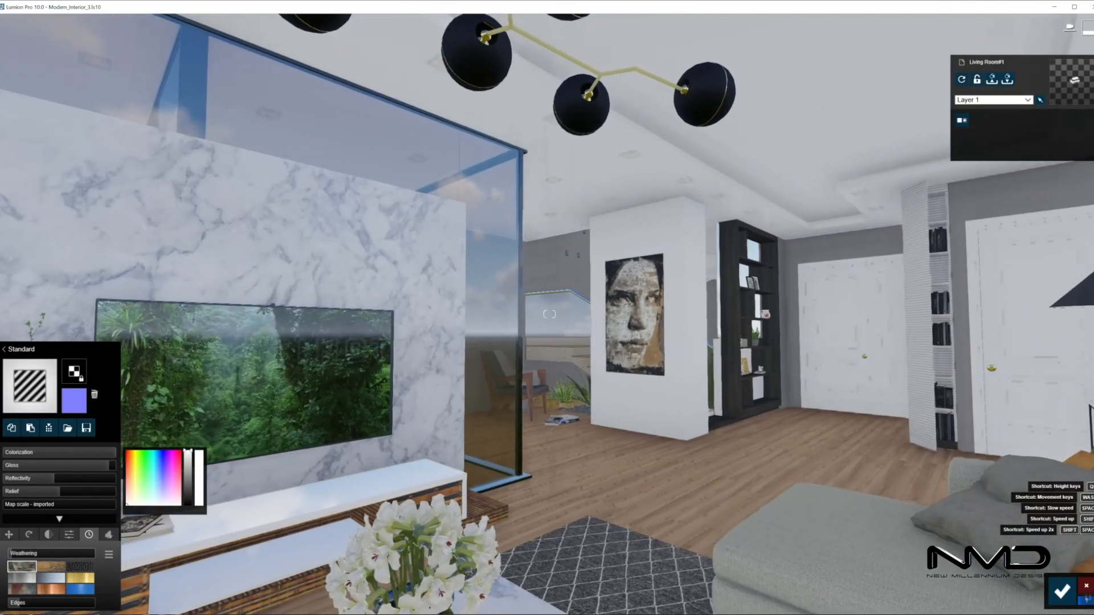
{"action": "left_click", "coordinate": [1061, 591]}
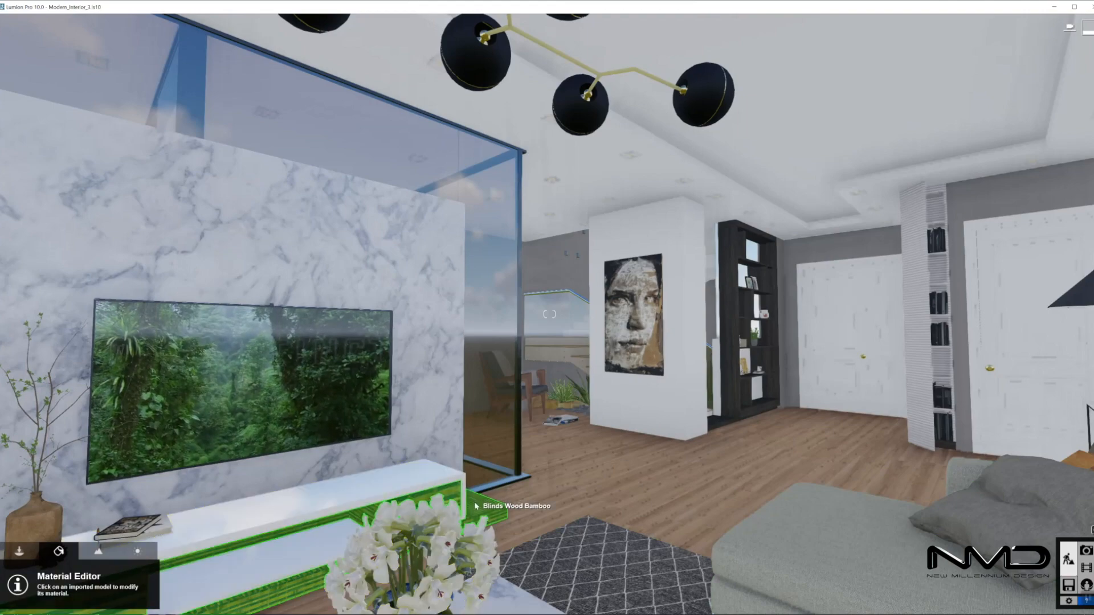
- Apply the outdoor wood material Wood 003 1024 to the TV console's wooden fronts and base
{"action": "left_click", "coordinate": [96, 498]}
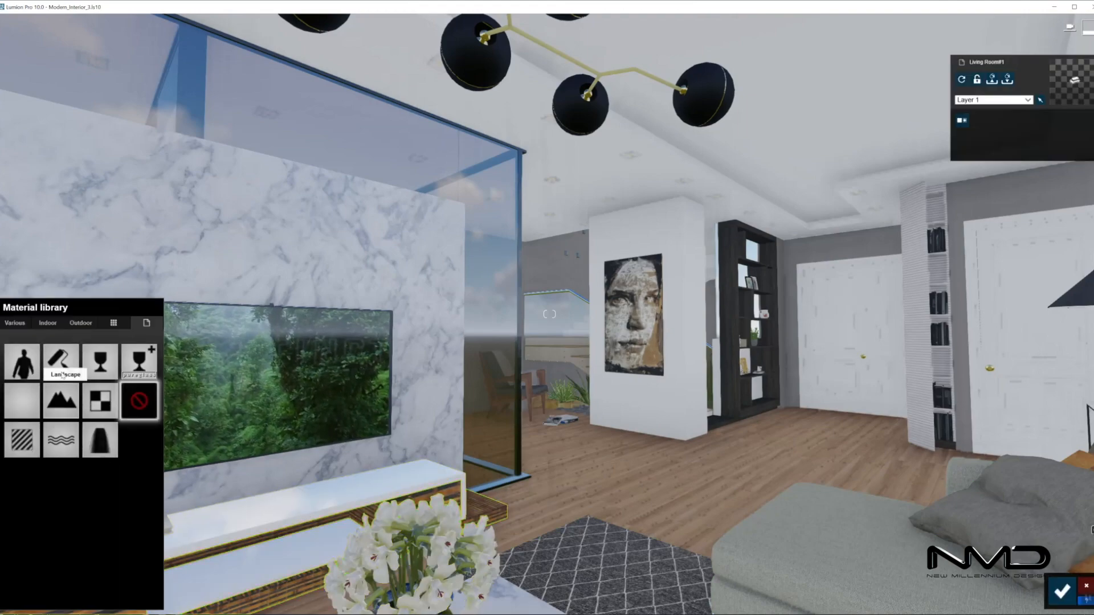
{"action": "left_click", "coordinate": [80, 323]}
{"action": "left_click", "coordinate": [61, 595]}
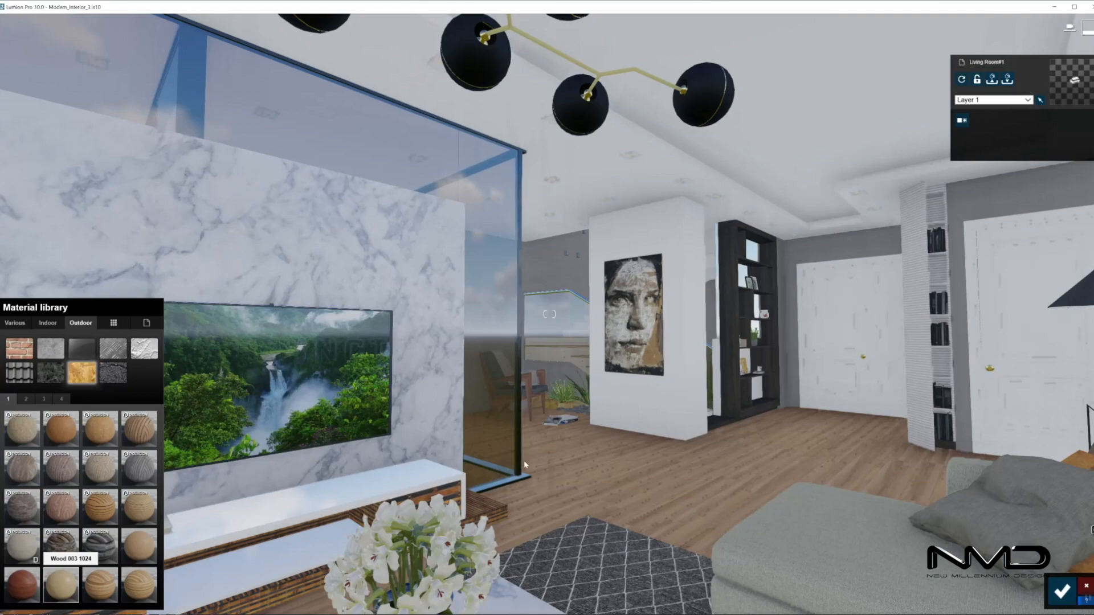
{"action": "left_click", "coordinate": [481, 435]}
- Raise the gloss and lower the reflectivity of the TV console's wood material
{"action": "right_click_drag", "start_coordinate": [482, 435], "coordinate": [381, 486]}
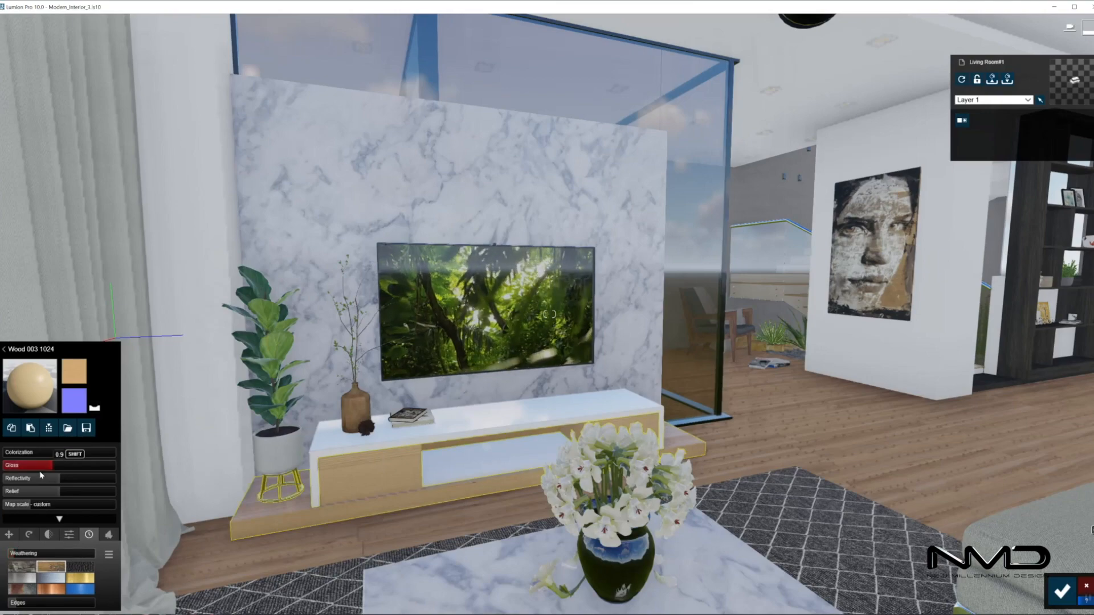
{"action": "mouse_move", "coordinate": [56, 479]}
{"action": "left_mouse_down"}
{"action": "mouse_move", "coordinate": [44, 479]}
{"action": "mouse_move", "coordinate": [73, 467]}
{"action": "left_mouse_up"}
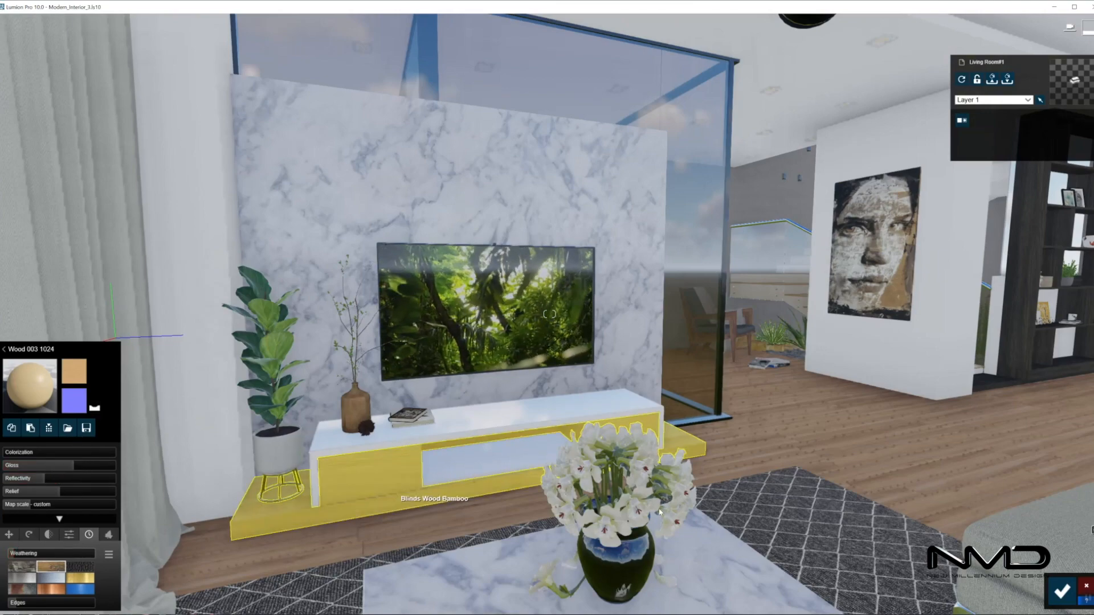
{"action": "right_click_drag", "start_coordinate": [251, 365], "coordinate": [487, 355]}
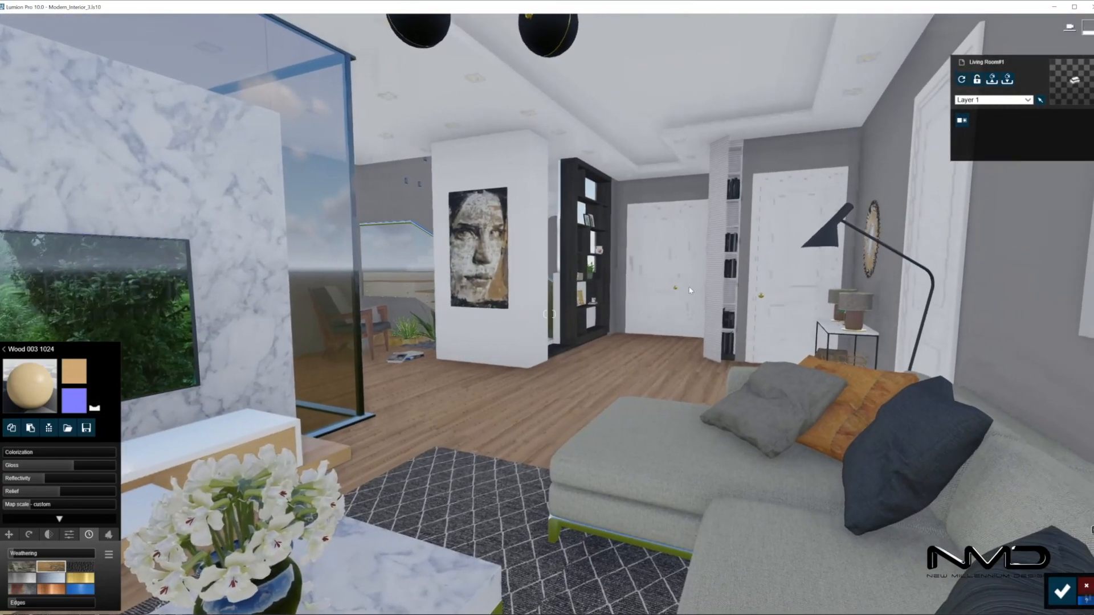
- Apply the Wood 003 1024 material to the tall narrow bookshelf between the doors and adjust the pitch of its texture
{"action": "left_click", "coordinate": [721, 270]}
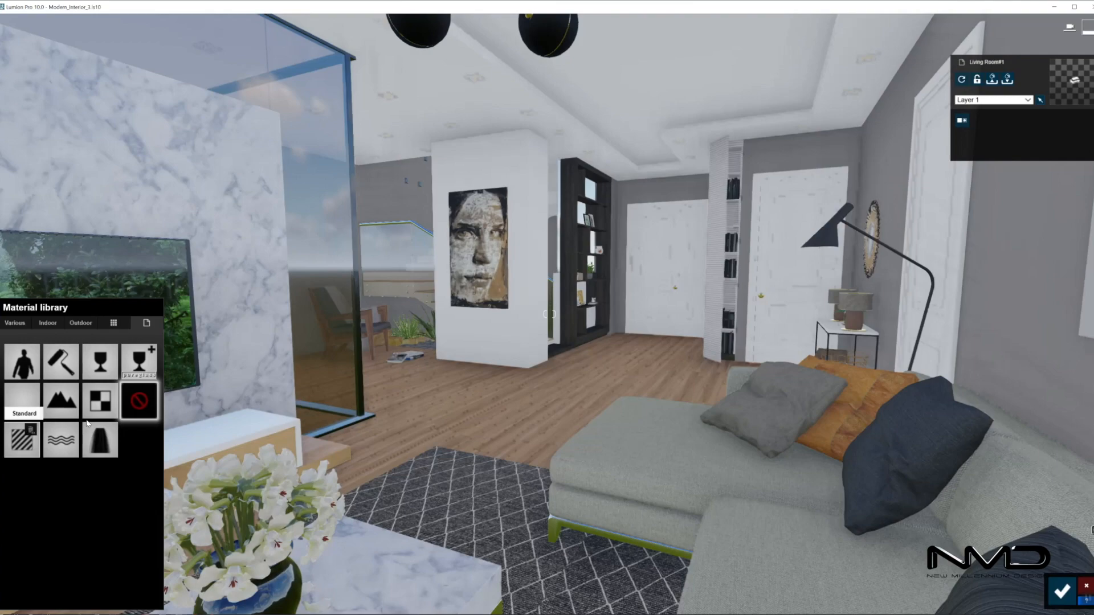
{"action": "left_click", "coordinate": [23, 400]}
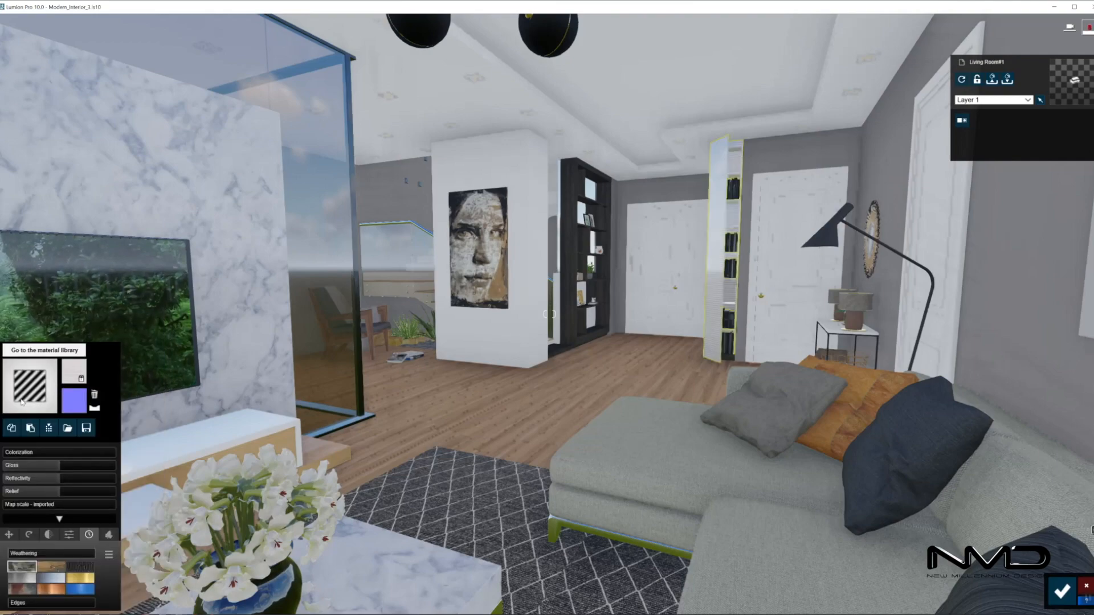
{"action": "left_click", "coordinate": [569, 289]}
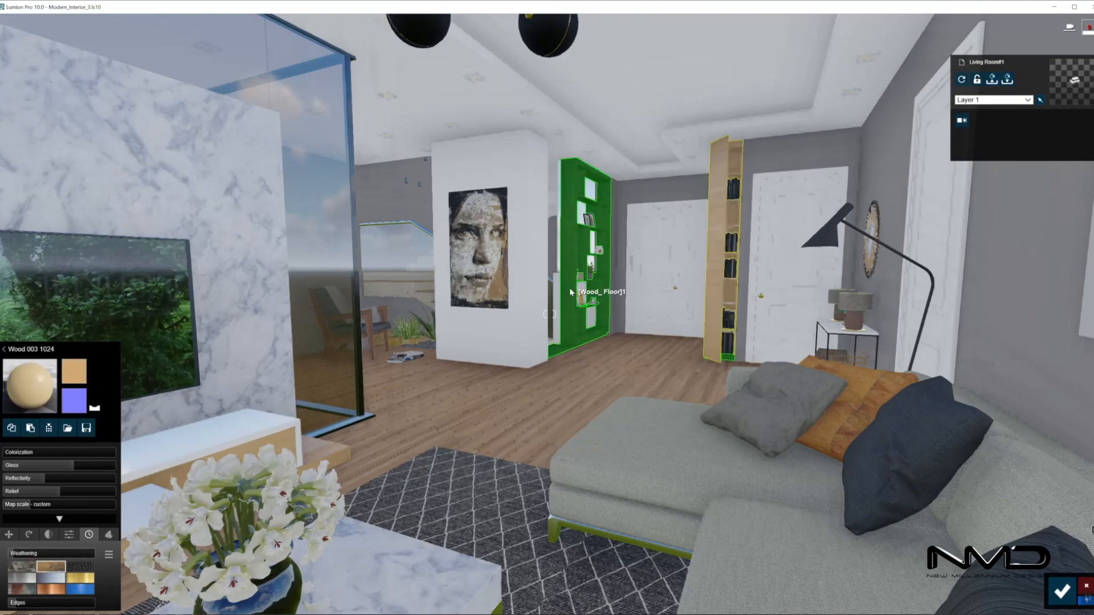
{"action": "left_click", "coordinate": [28, 534]}
{"action": "left_click_drag", "start_coordinate": [11, 568], "coordinate": [22, 566]}
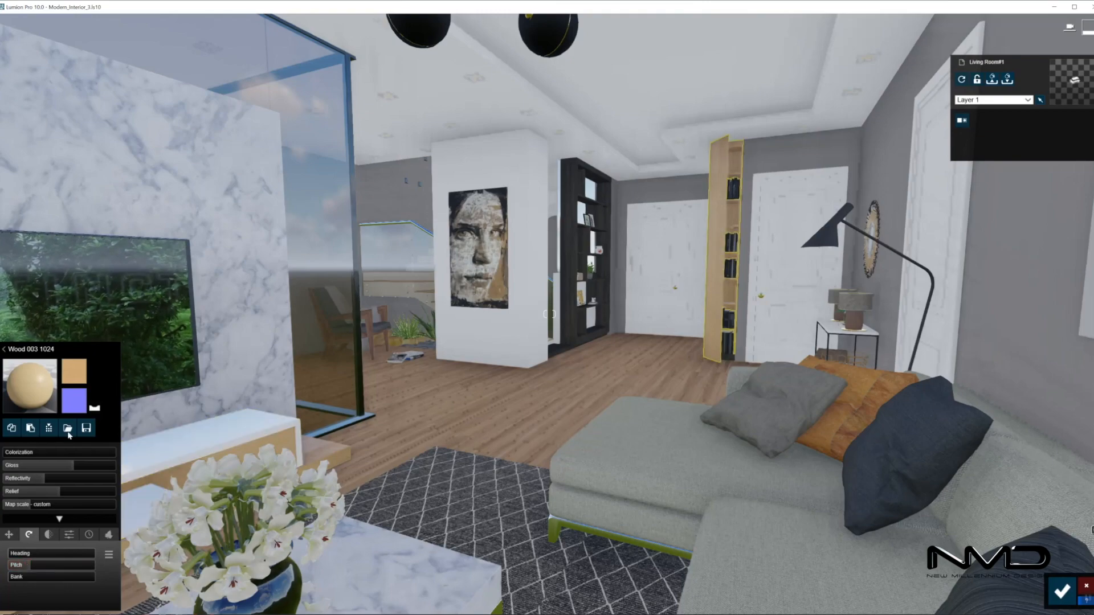
- Copy the Wood 003 1024 material from the narrow bookshelf onto the dark bookcase behind the portrait wall
{"action": "left_click", "coordinate": [11, 431]}
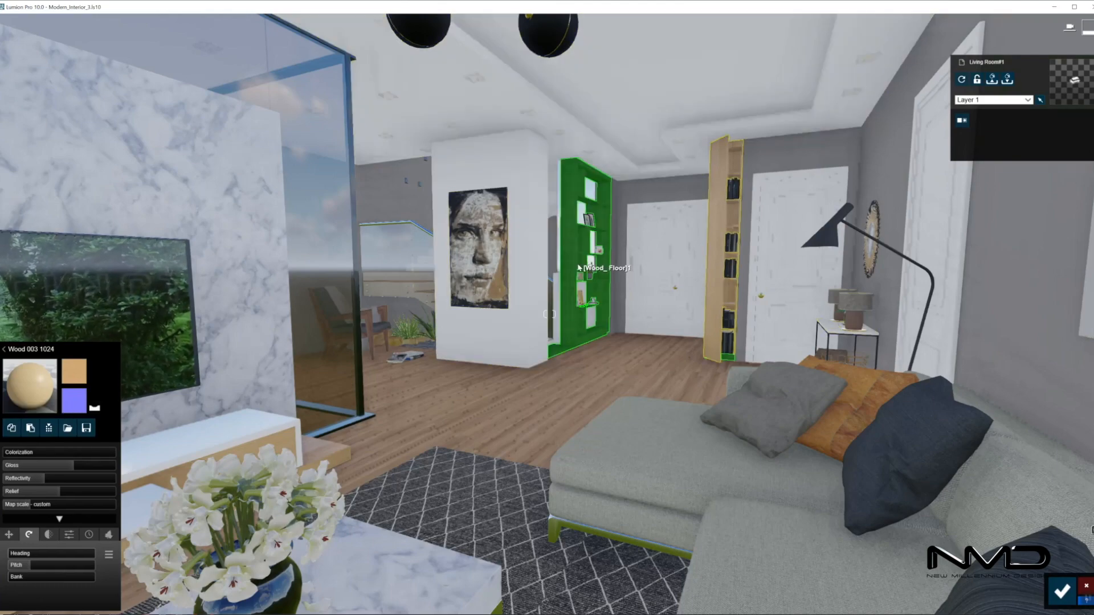
{"action": "left_click", "coordinate": [569, 265]}
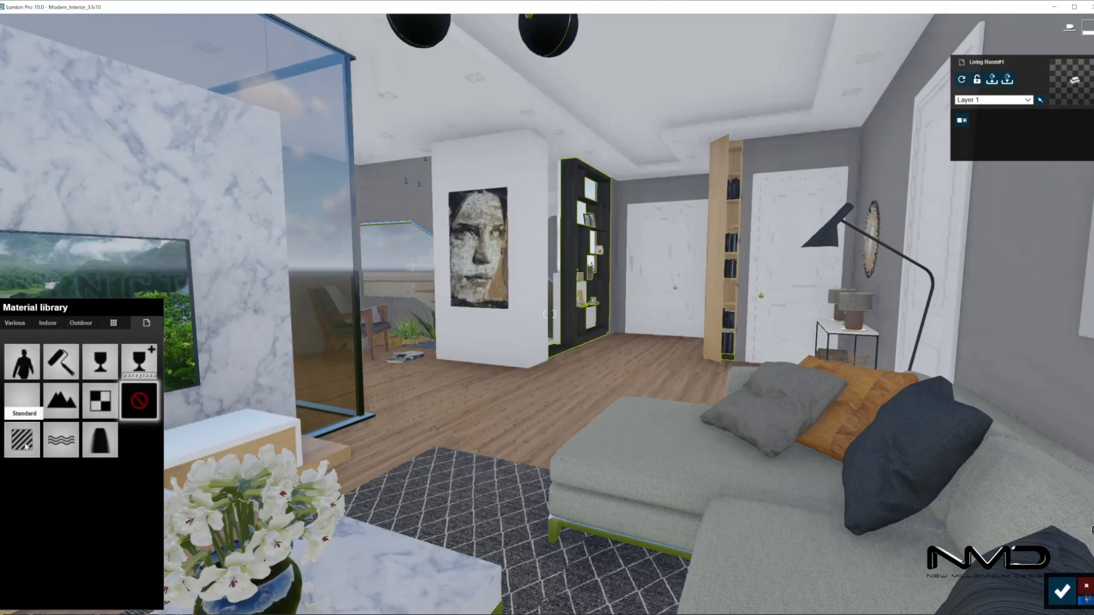
{"action": "left_click", "coordinate": [54, 379]}
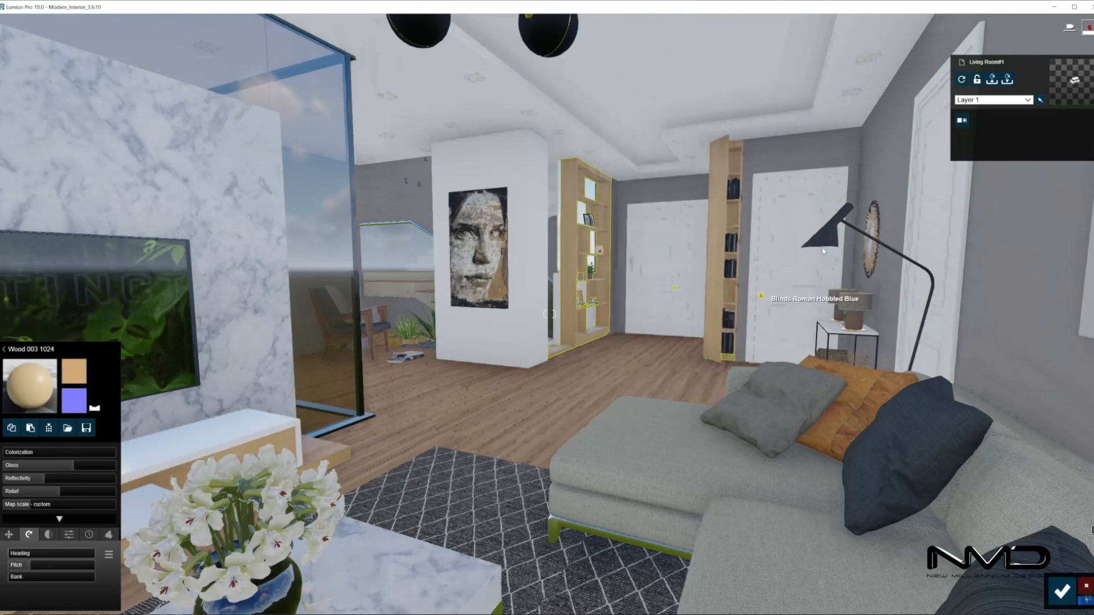
- Apply the indoor plaster material Plaster New 003 to the grey walls with reduced gloss and reflectivity, and save the changes
{"action": "left_click", "coordinate": [886, 150]}
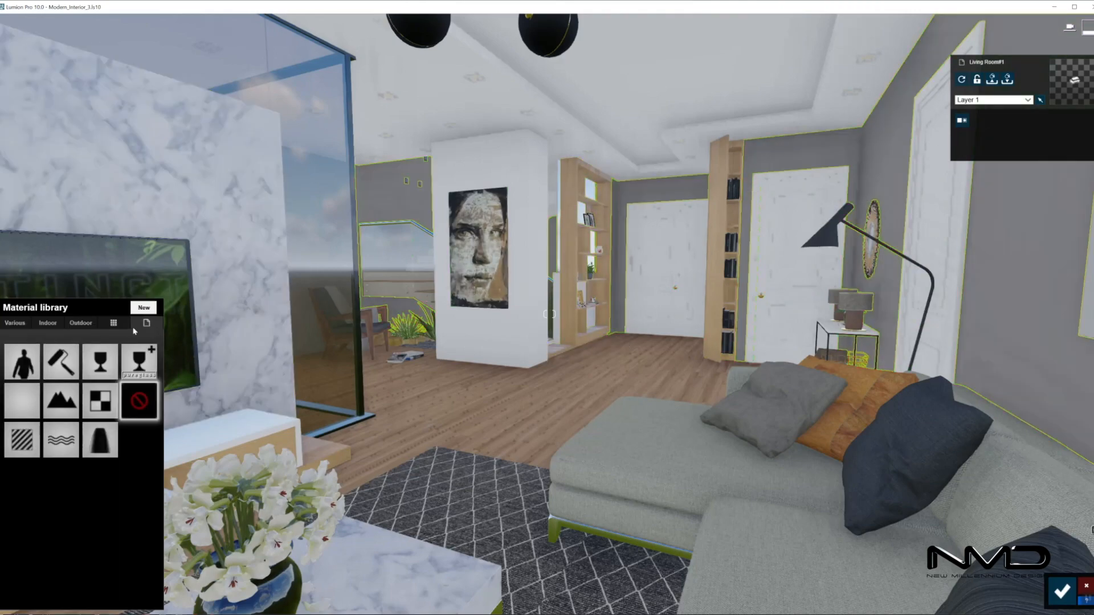
{"action": "left_click", "coordinate": [60, 329]}
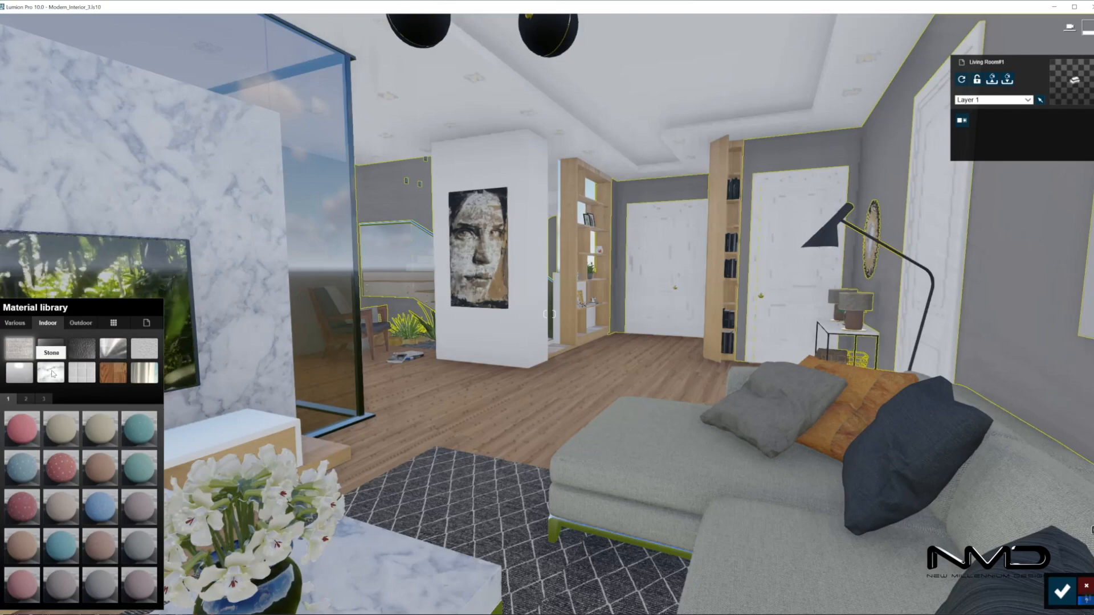
{"action": "left_click", "coordinate": [136, 353]}
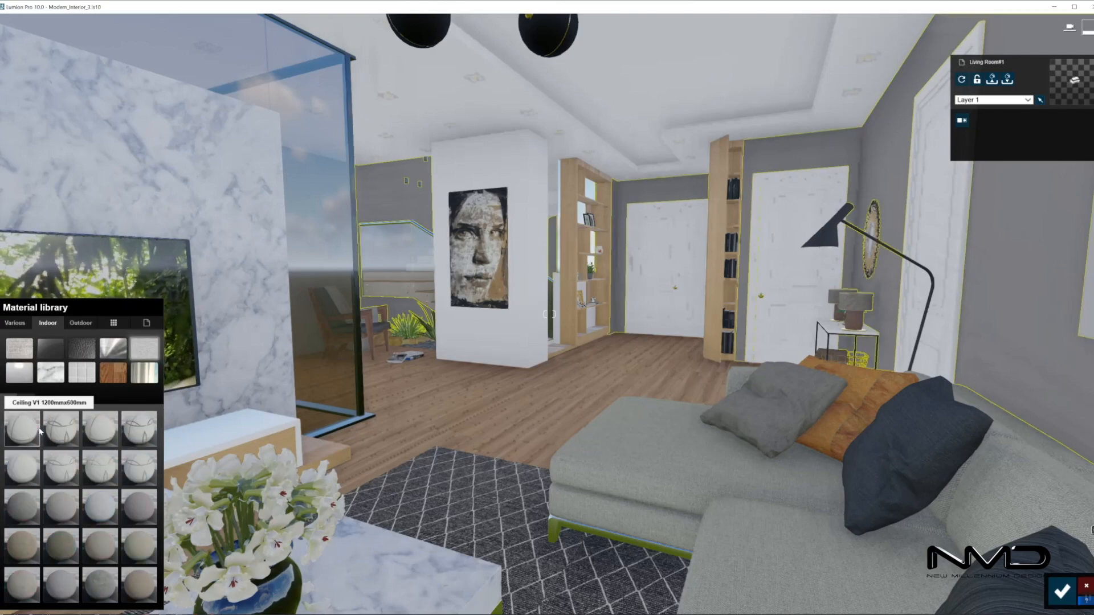
{"action": "left_click", "coordinate": [26, 401]}
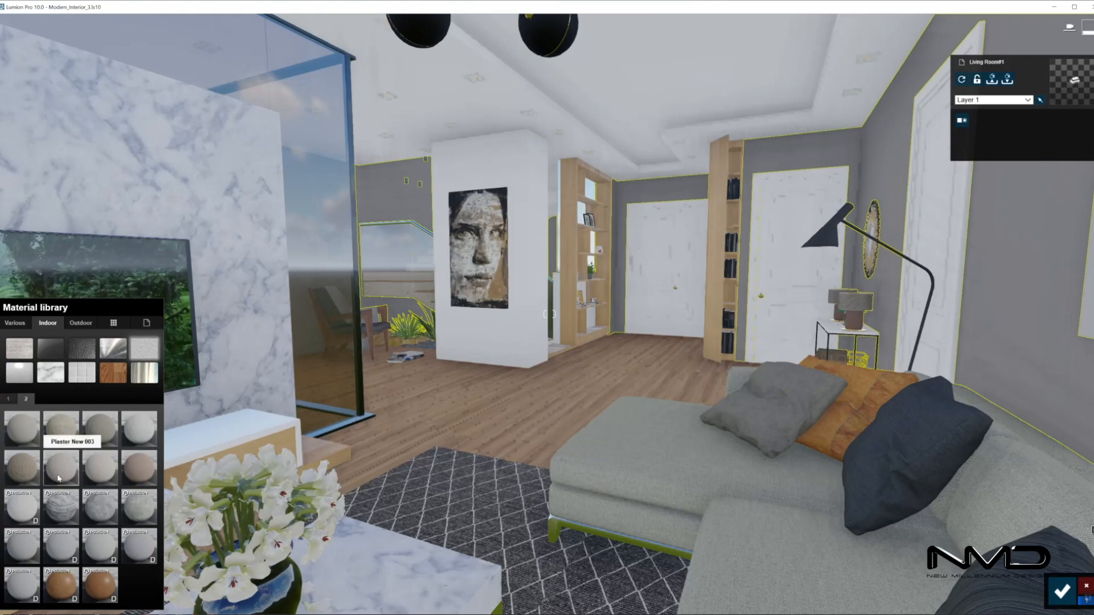
{"action": "left_click", "coordinate": [97, 417]}
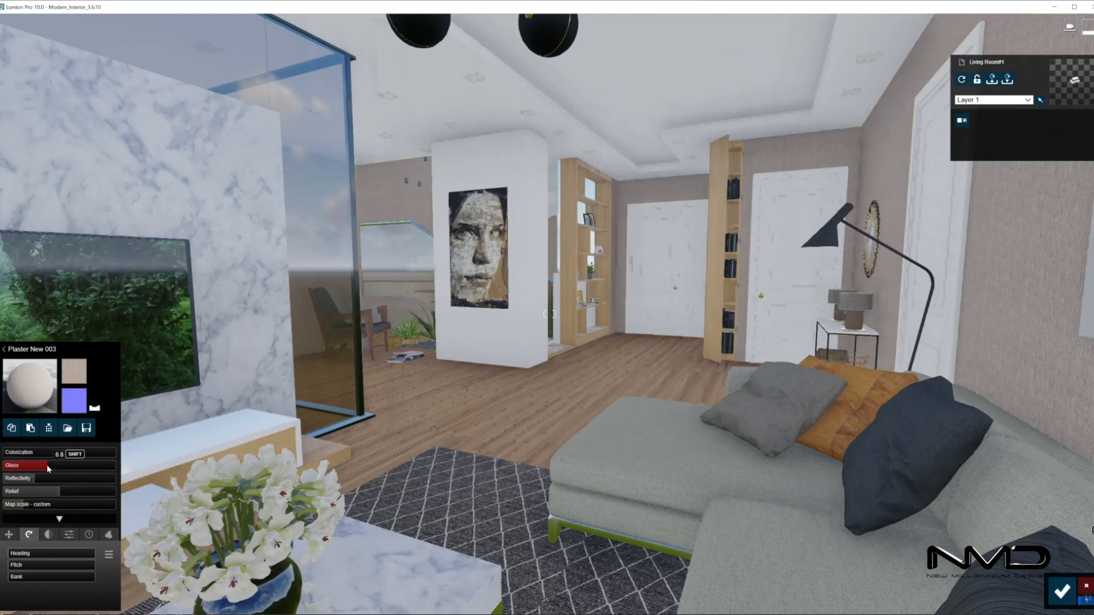
{"action": "left_click", "coordinate": [88, 534]}
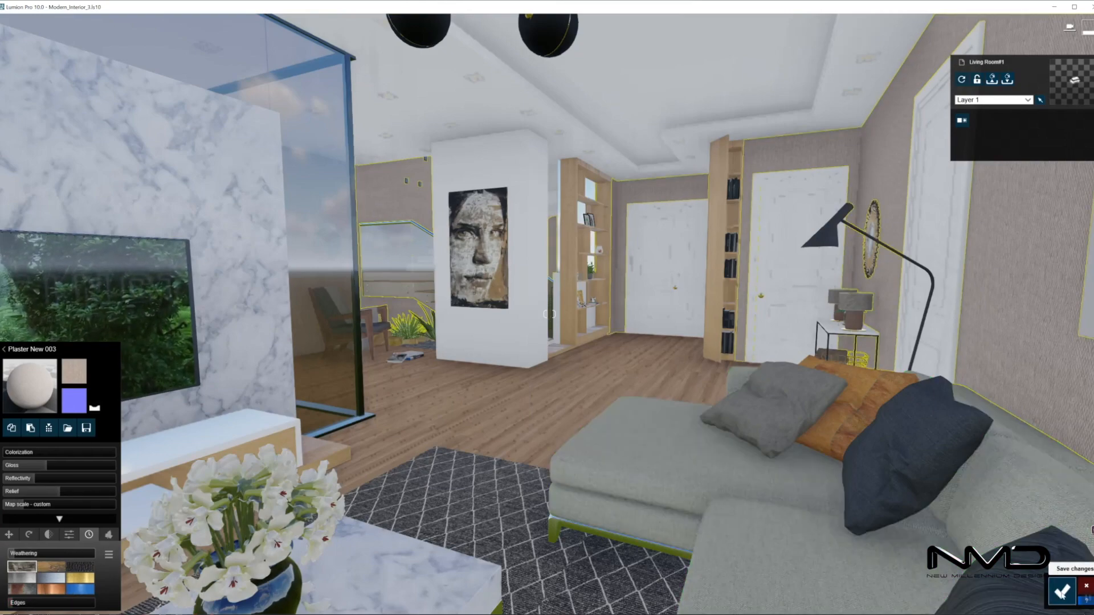
{"action": "left_click", "coordinate": [1062, 591]}
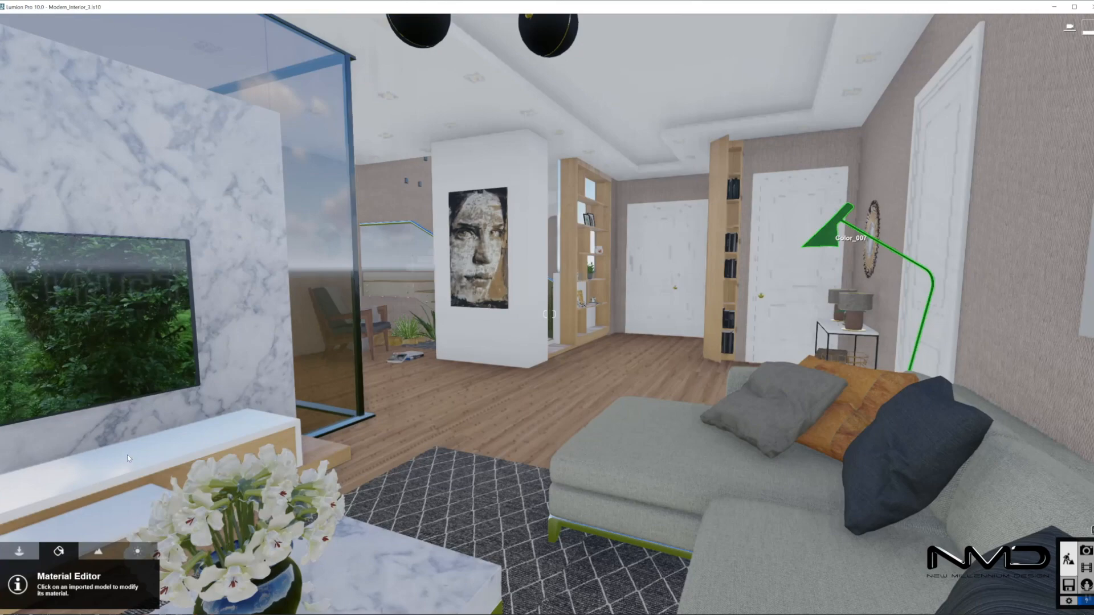
- Apply the outdoor metal material StainlessSteelPatternedCrossHatched 001 2K to the black floor lamp and save the changes
{"action": "left_click", "coordinate": [843, 237]}
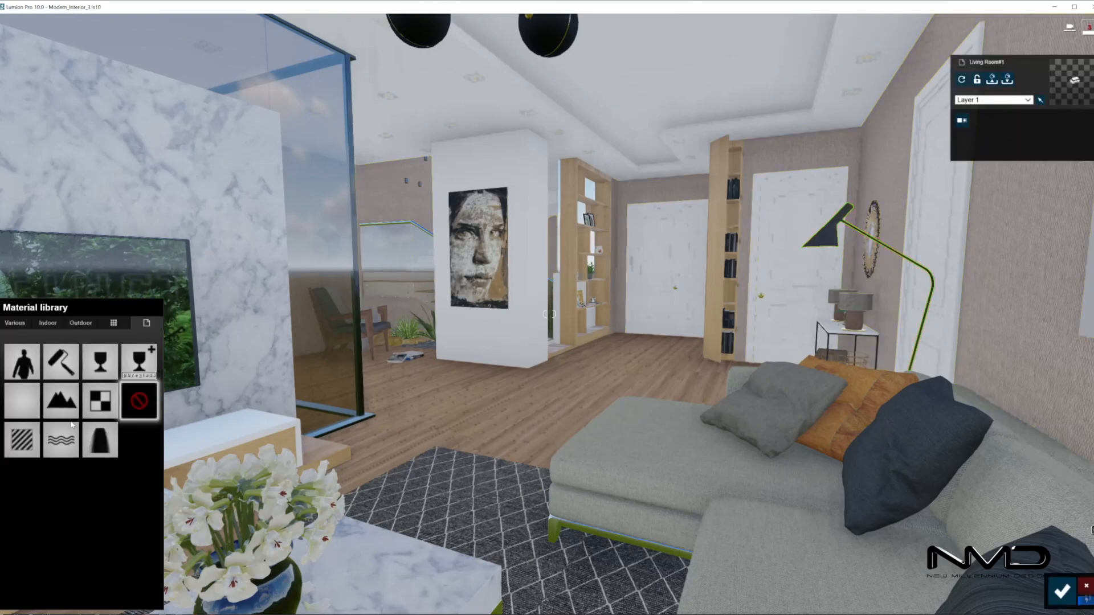
{"action": "left_click", "coordinate": [78, 322]}
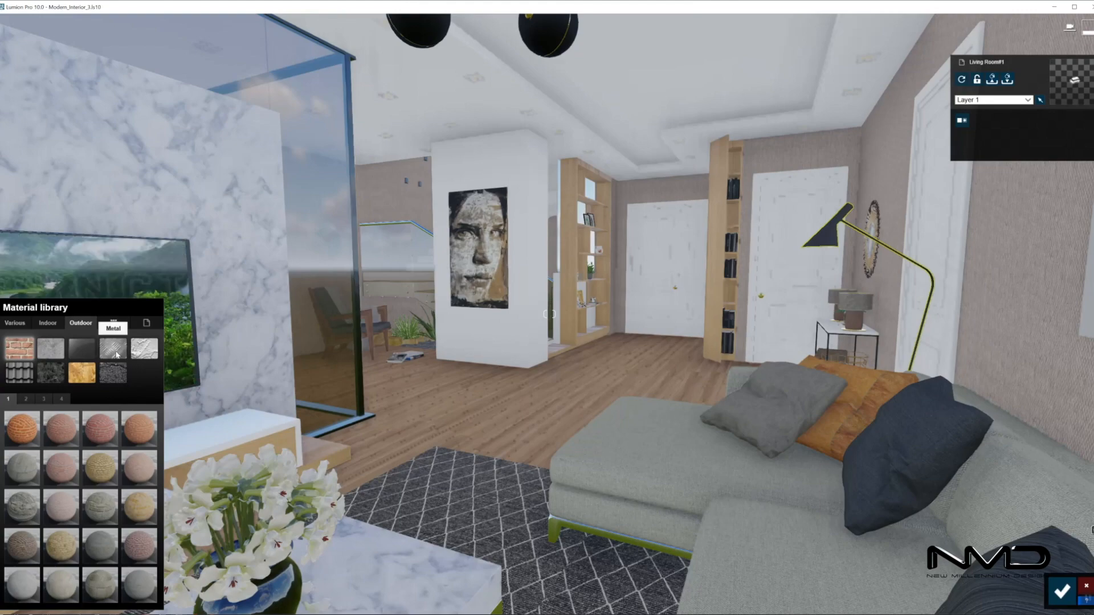
{"action": "left_click", "coordinate": [45, 399]}
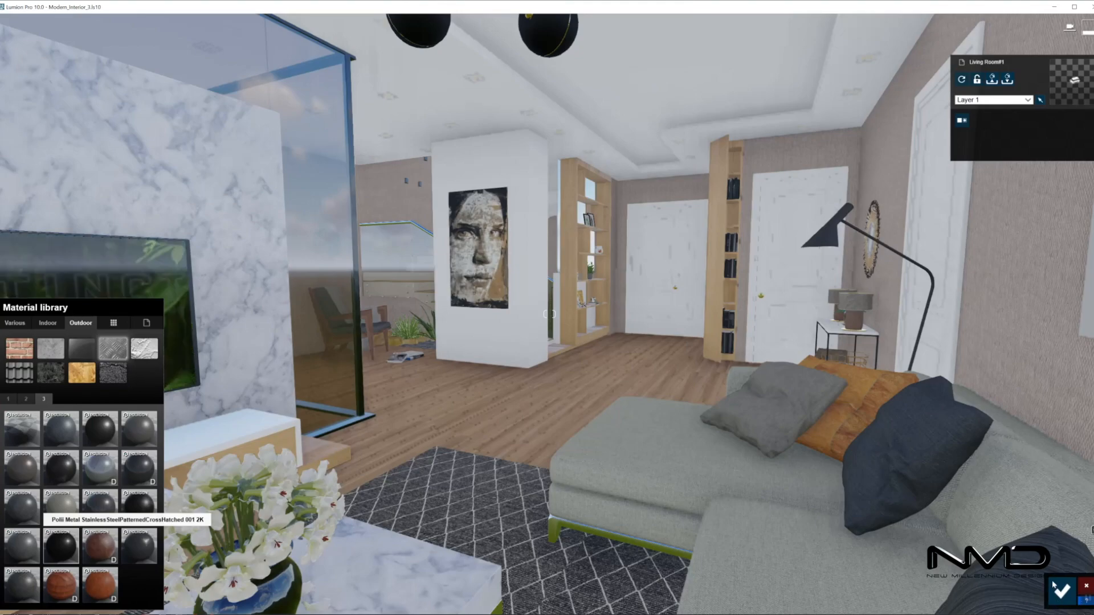
- Apply the indoor curtain material Curtains 008 to the curtain beside the marble TV wall
{"action": "key", "text": "s"}
{"action": "right_click_drag", "start_coordinate": [689, 481], "coordinate": [383, 397]}
{"action": "key", "text": "w"}
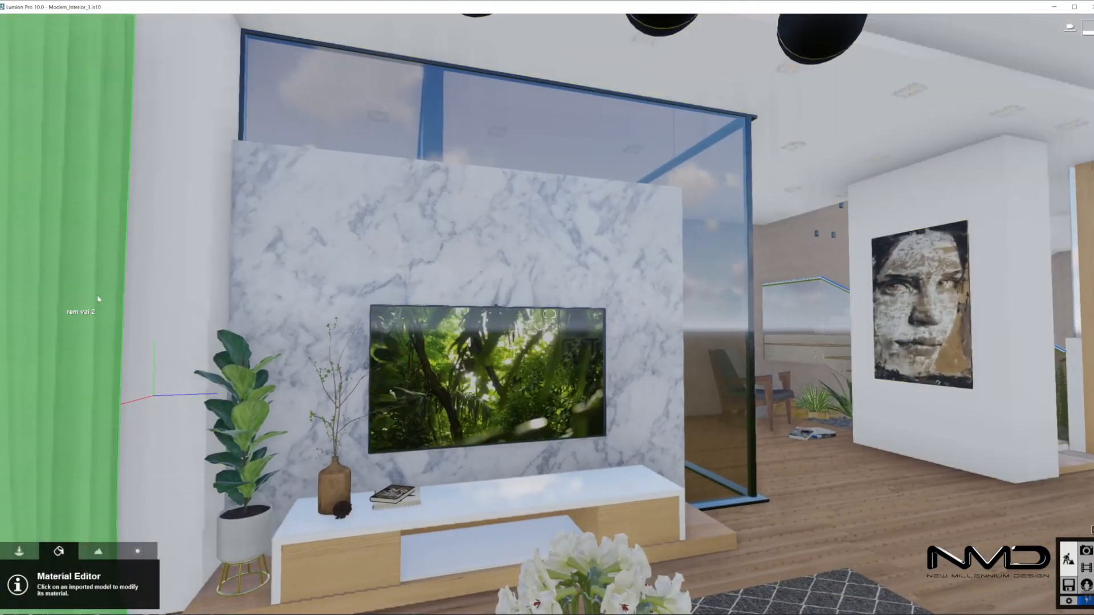
{"action": "left_click", "coordinate": [87, 324]}
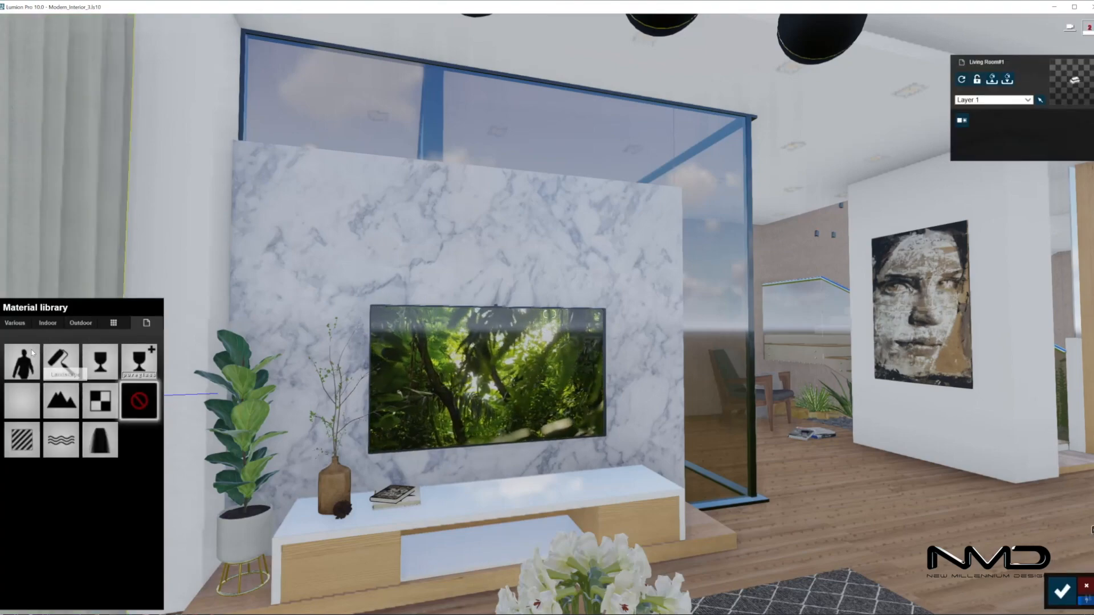
{"action": "left_click", "coordinate": [52, 324]}
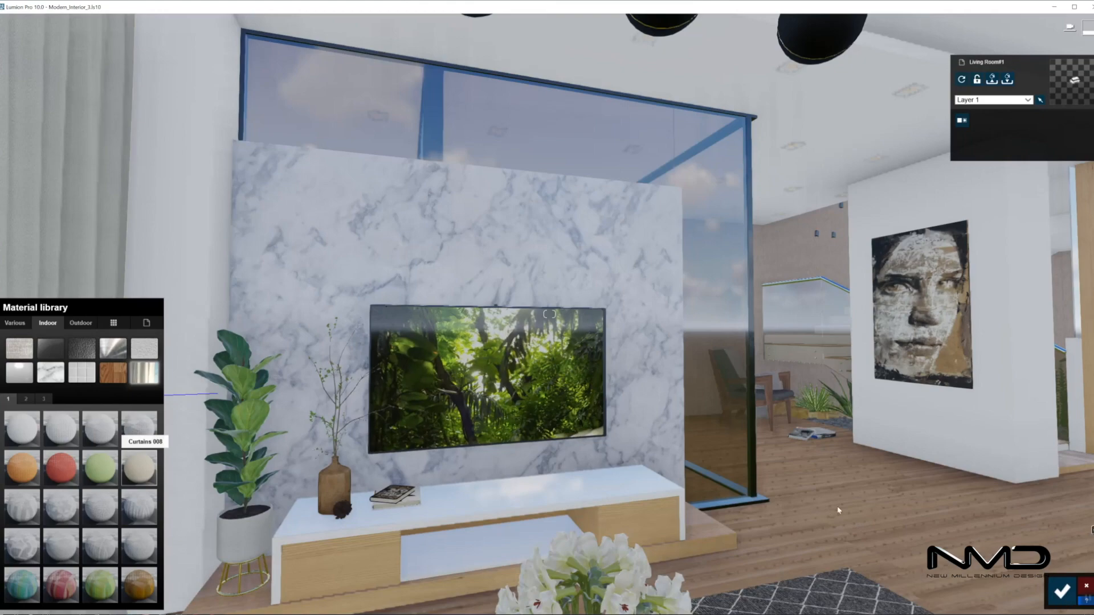
- Apply the indoor metal material Aluminium to the frames of the recessed ceiling spotlights
{"action": "right_click_drag", "start_coordinate": [765, 518], "coordinate": [1083, 403]}
{"action": "right_click_drag", "start_coordinate": [772, 333], "coordinate": [856, 232]}
{"action": "left_click", "coordinate": [879, 191]}
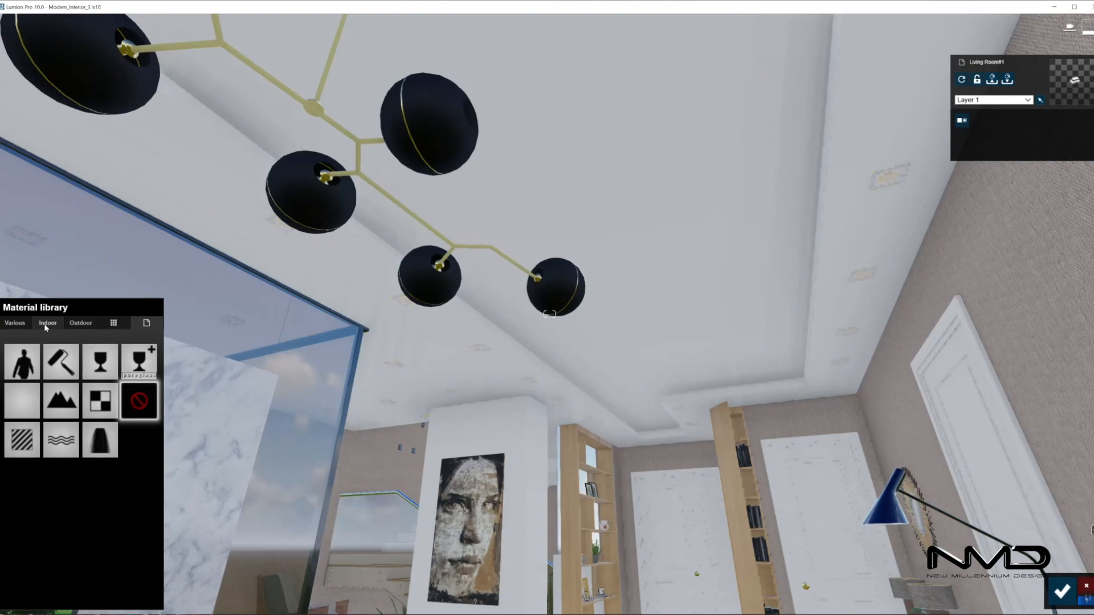
{"action": "left_click", "coordinate": [47, 323]}
{"action": "left_click", "coordinate": [113, 348]}
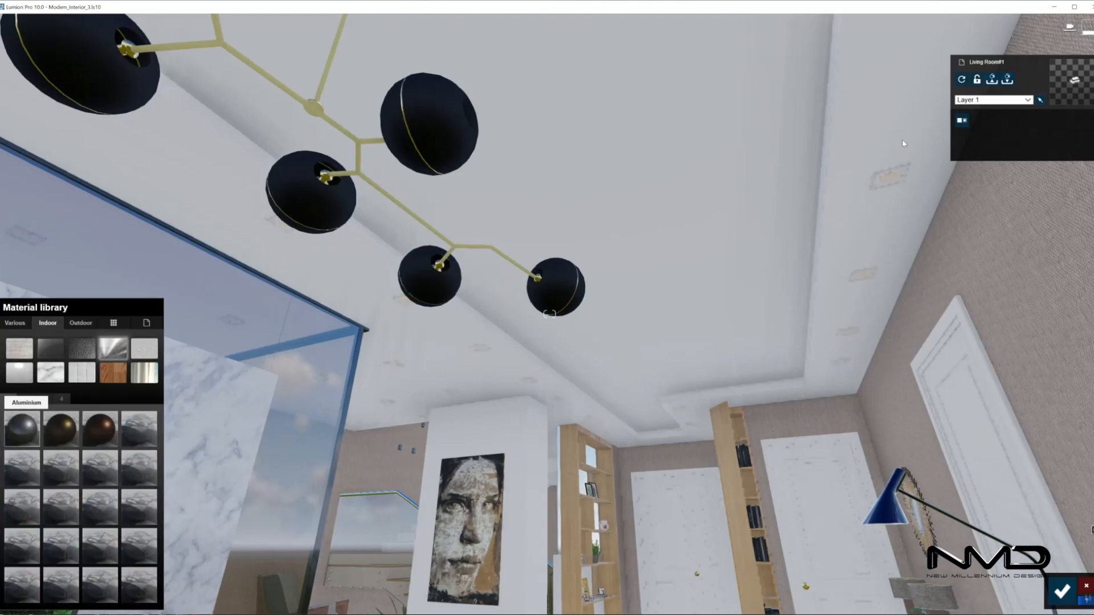
- Give the ceiling spotlights' bulbs a warm white Standard material with slightly higher gloss, lower reflectivity and raised emissive
{"action": "left_click", "coordinate": [892, 180]}
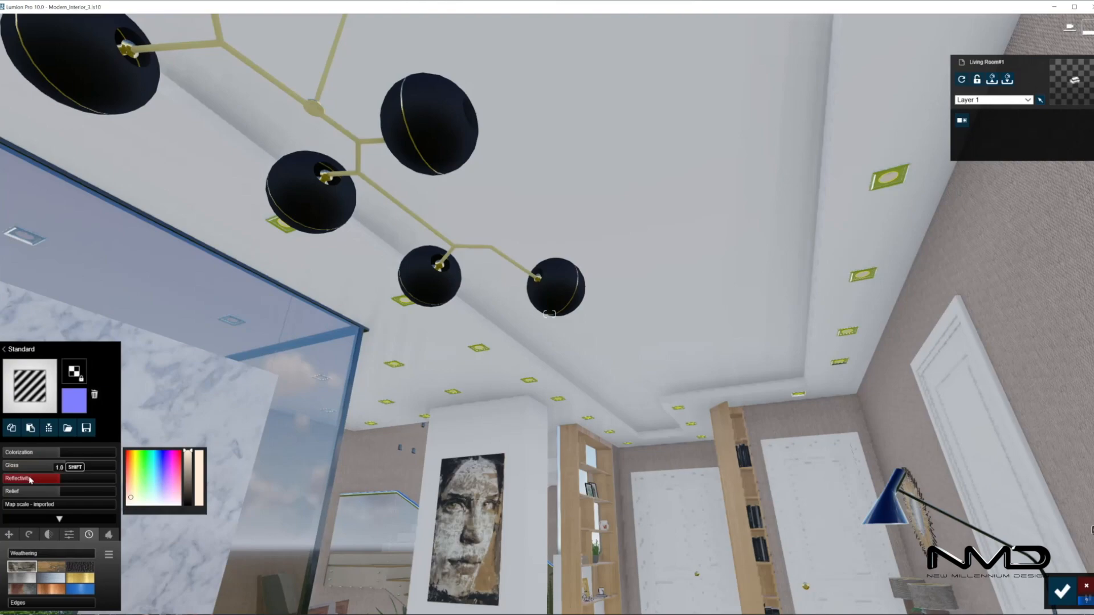
{"action": "left_click", "coordinate": [69, 534]}
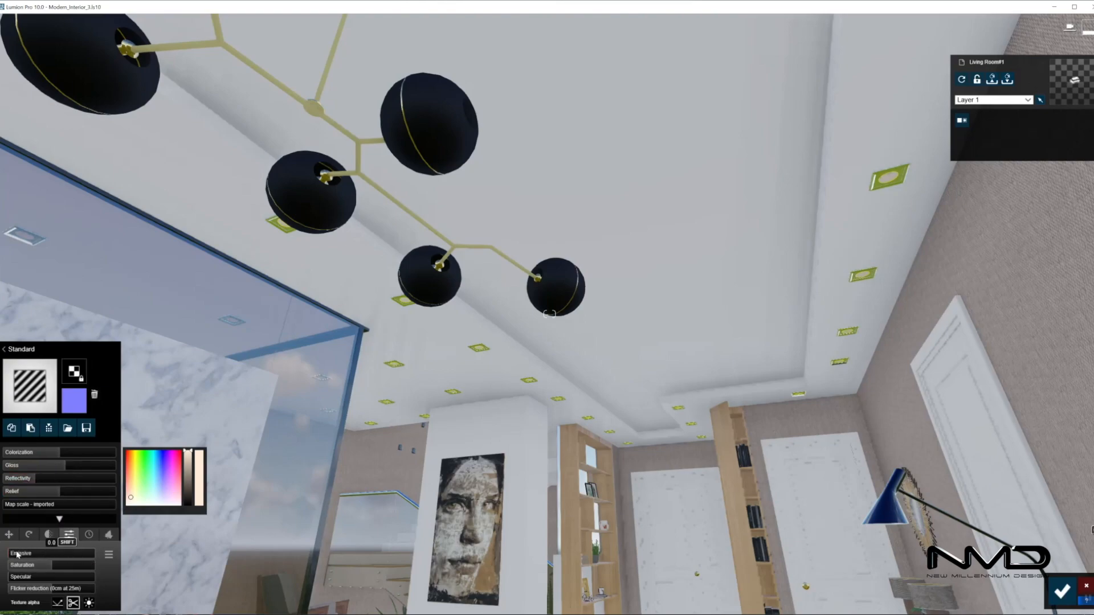
{"action": "left_click", "coordinate": [45, 555]}
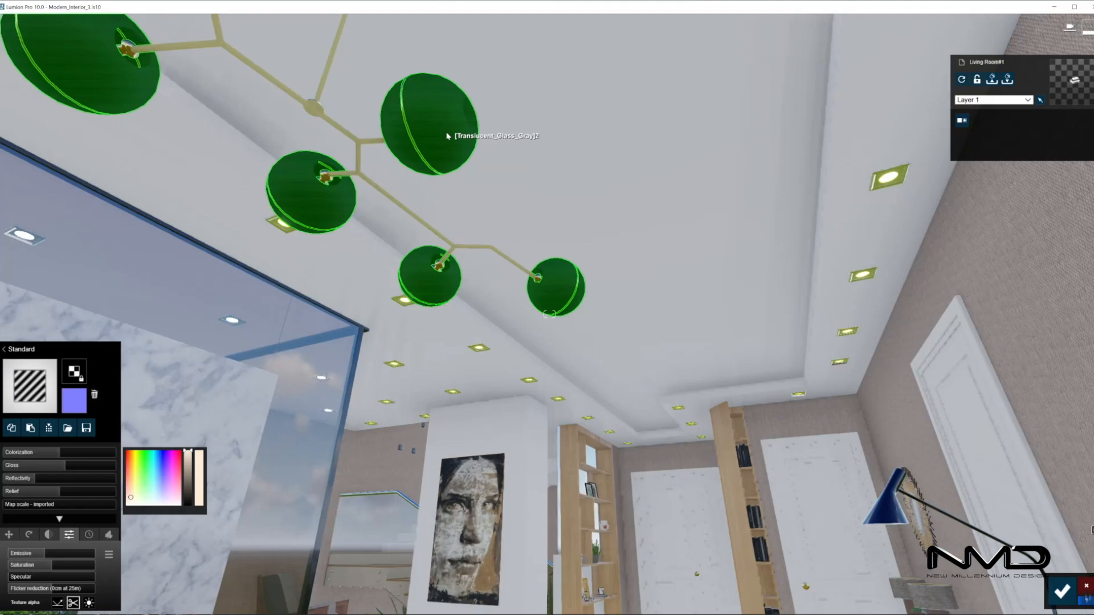
- Apply a brown-tinted indoor glass material to the pendant lamp's black globes and save the changes
{"action": "left_click", "coordinate": [444, 139]}
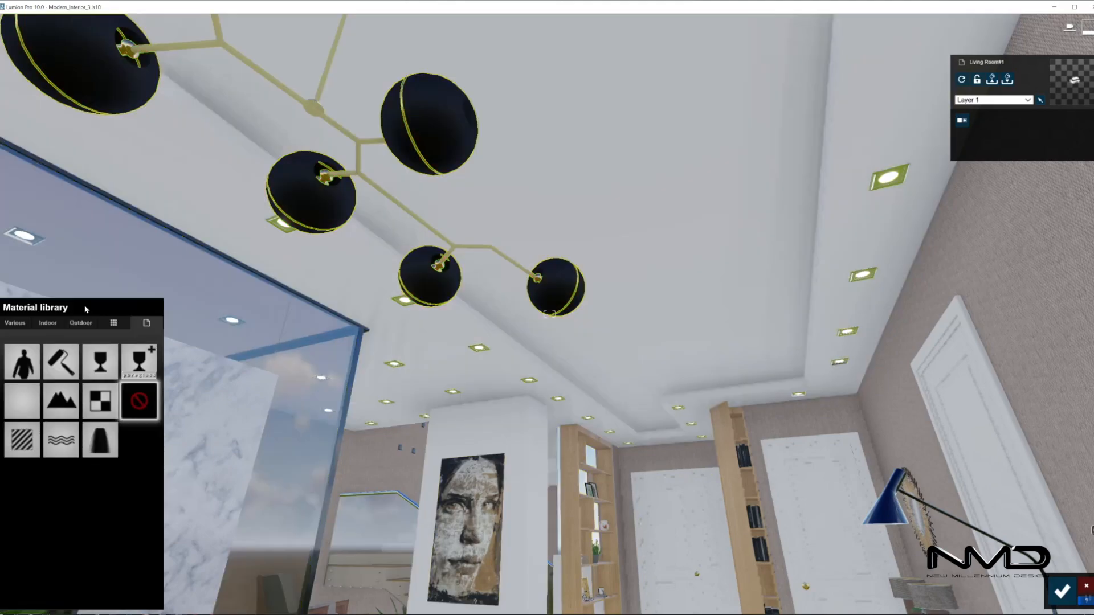
{"action": "left_click", "coordinate": [44, 323]}
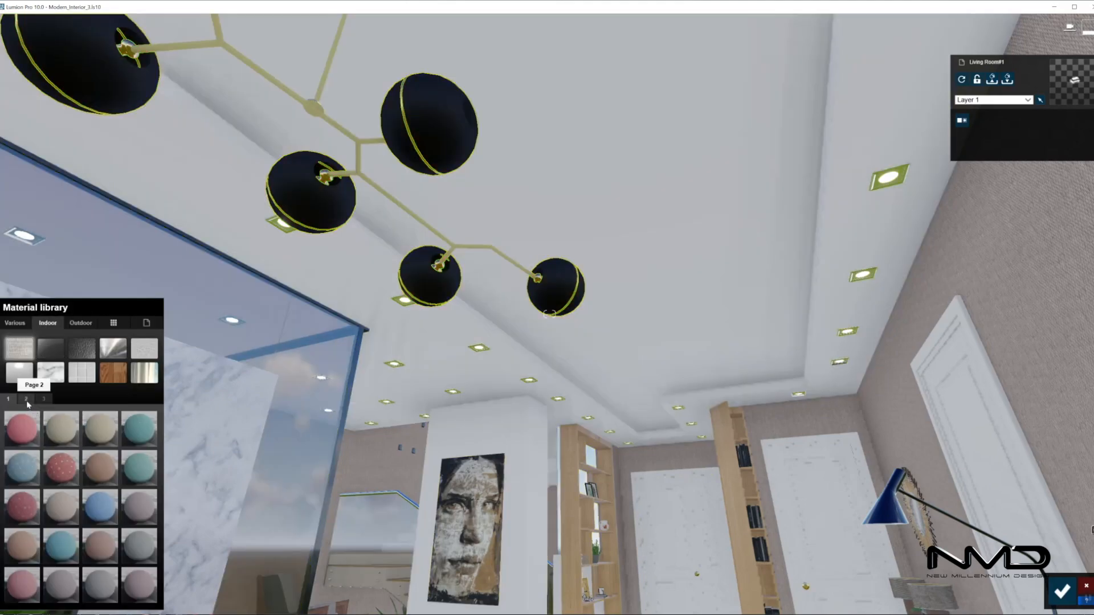
{"action": "left_click", "coordinate": [117, 350]}
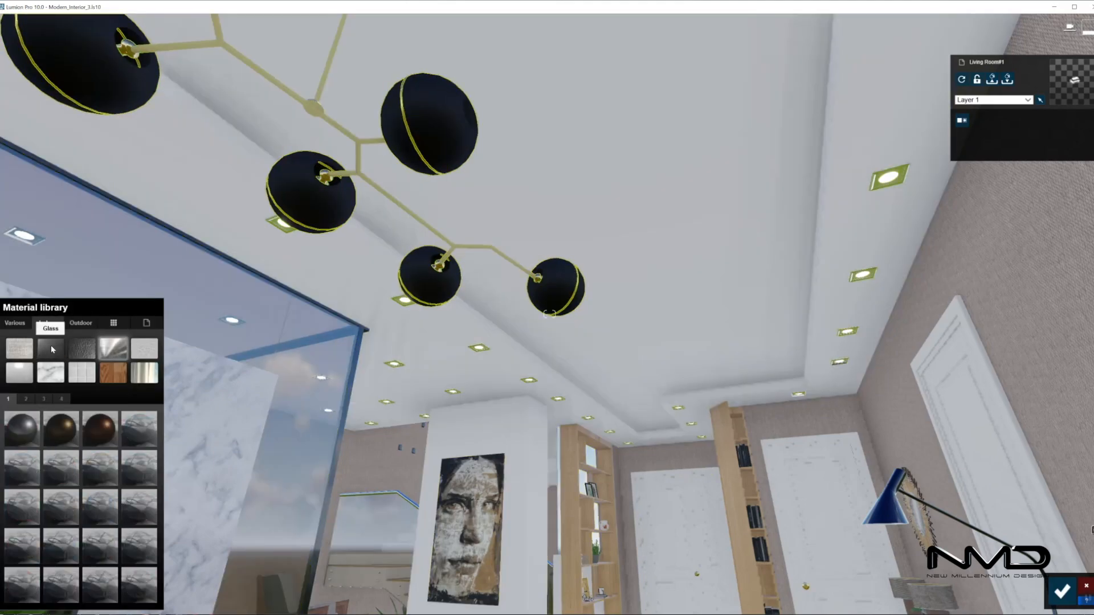
{"action": "left_click", "coordinate": [51, 349]}
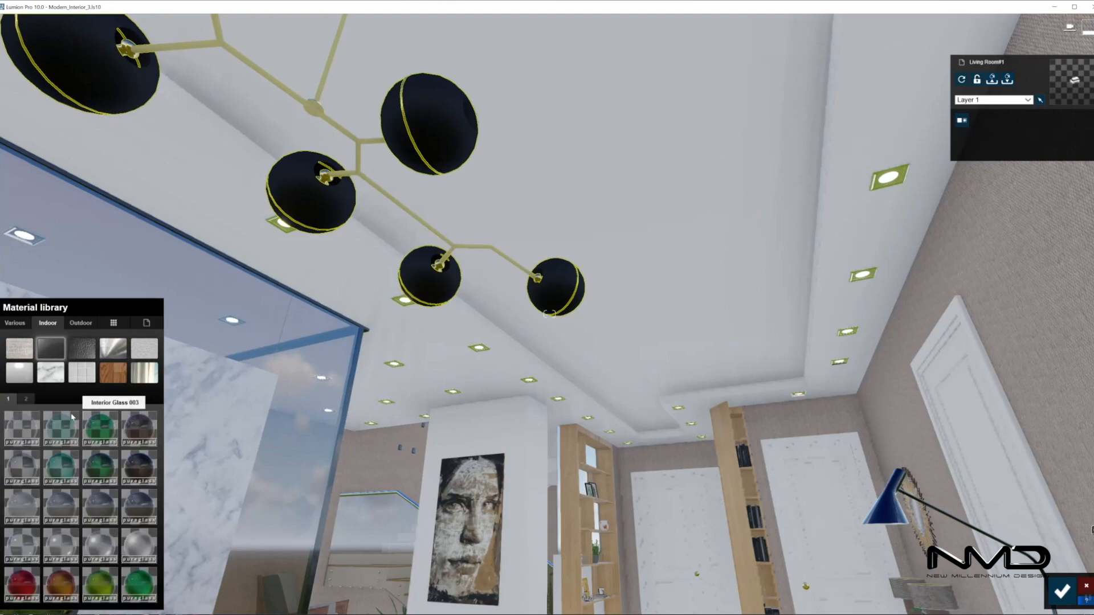
{"action": "left_click", "coordinate": [26, 400]}
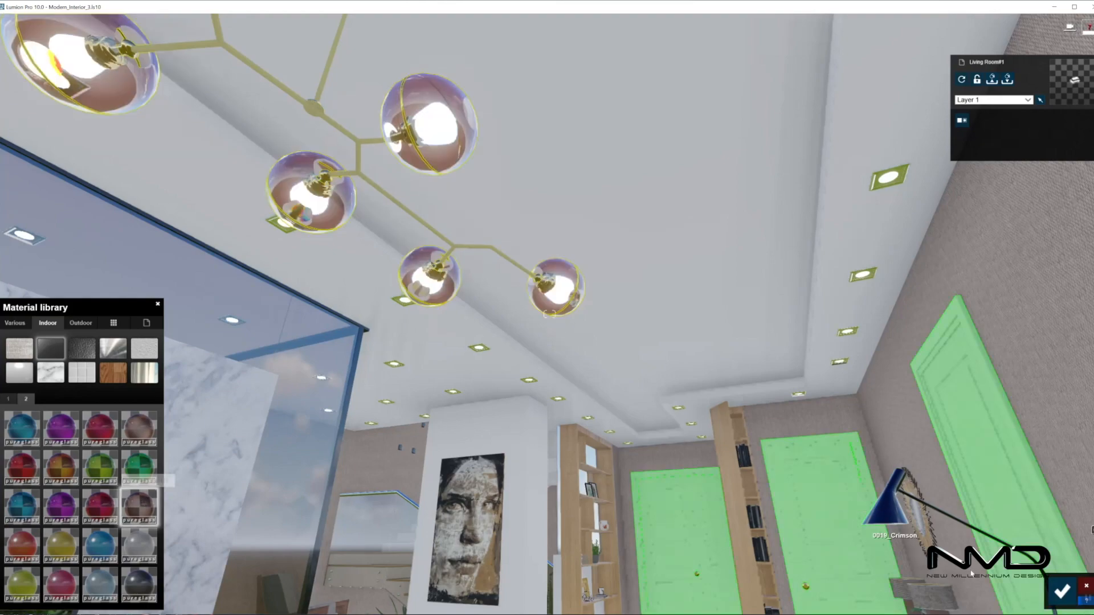
{"action": "left_click", "coordinate": [1061, 591]}
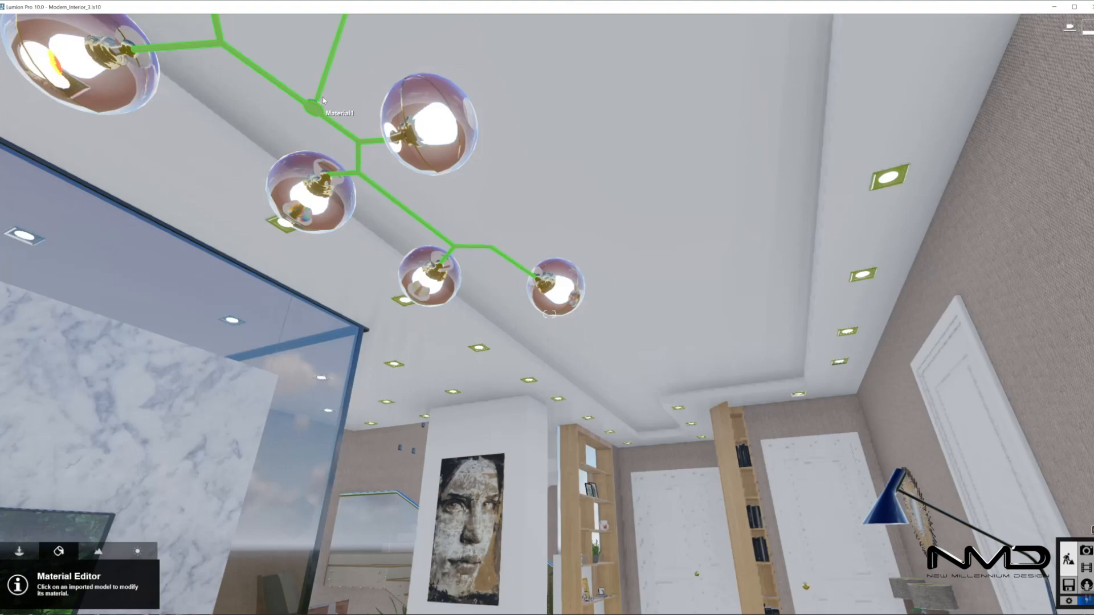
- Apply the indoor metal material Brass to the pendant lamp's branching frame
{"action": "left_click", "coordinate": [312, 107]}
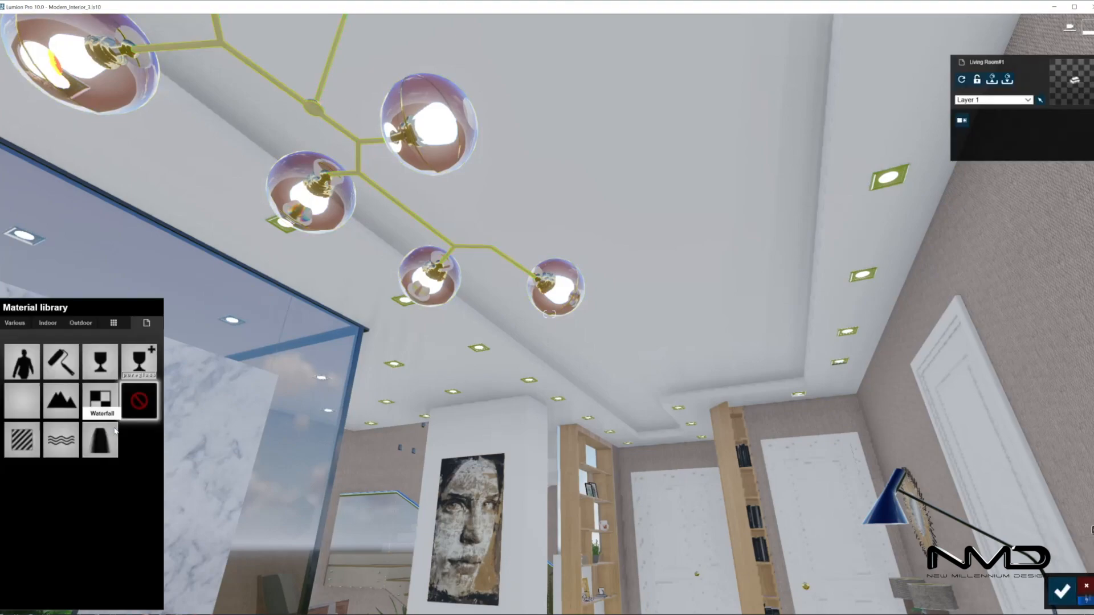
{"action": "left_click", "coordinate": [50, 323]}
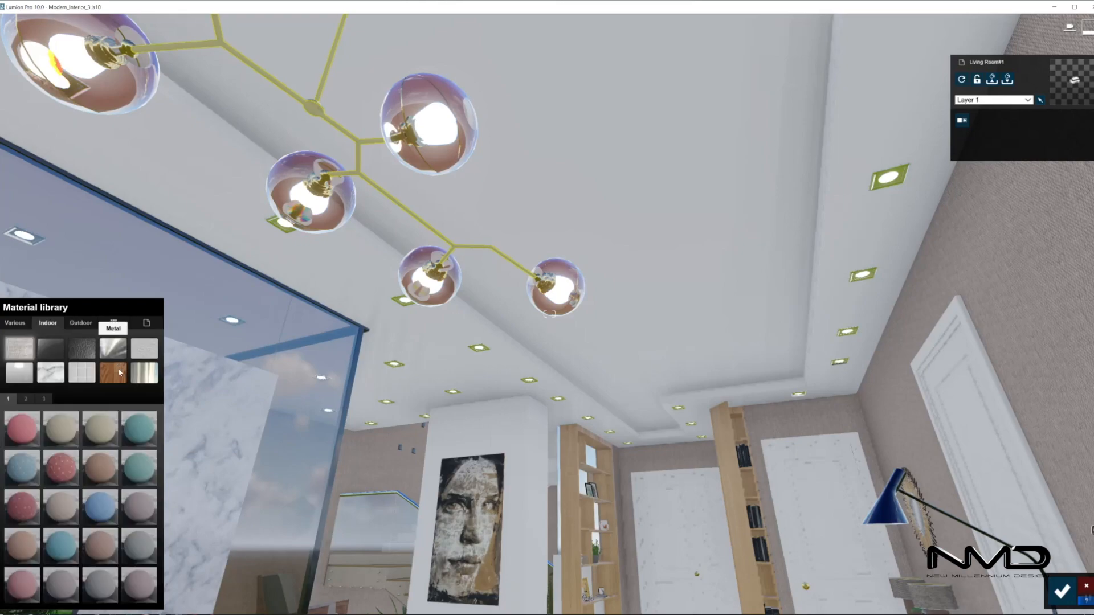
{"action": "left_click", "coordinate": [113, 348]}
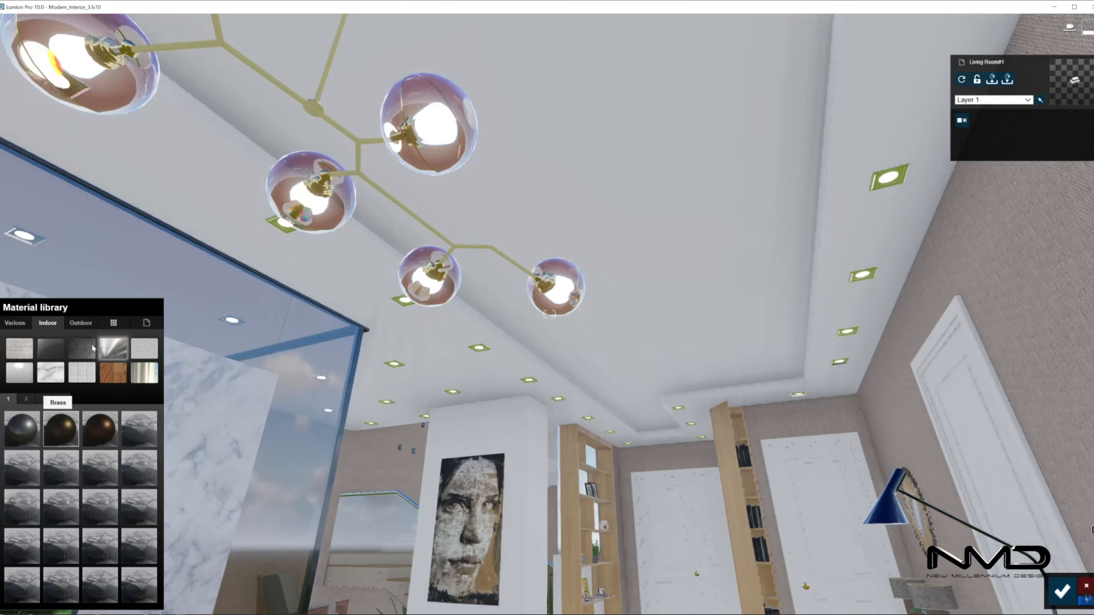
{"action": "left_click", "coordinate": [61, 428]}
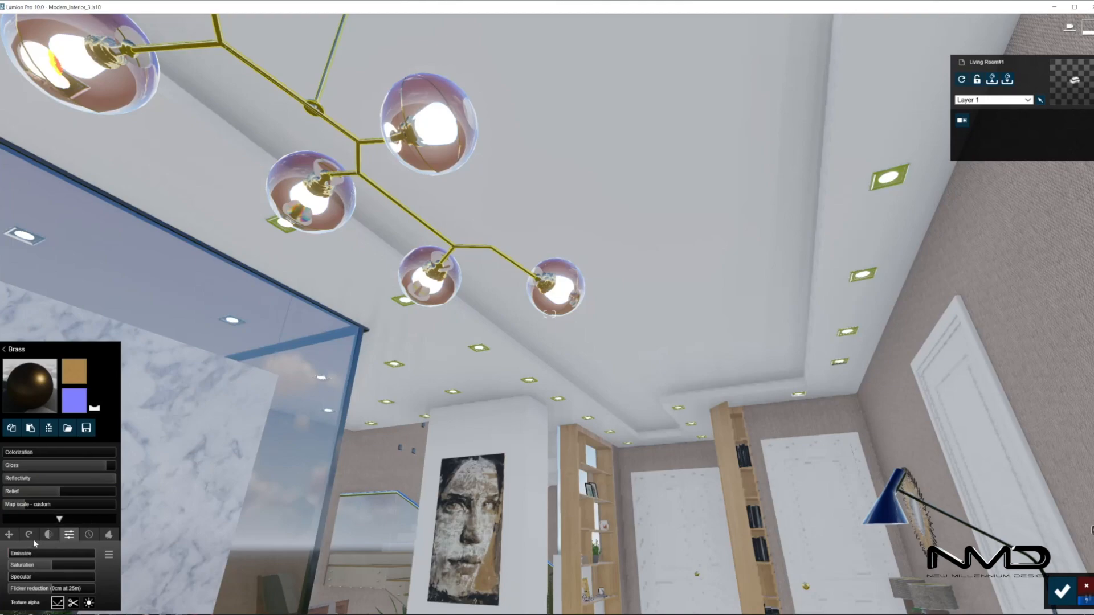
- Review the Brass material's weathering settings on the pendant lamp frame and save the material changes
{"action": "left_click", "coordinate": [89, 534]}
{"action": "left_click", "coordinate": [50, 589]}
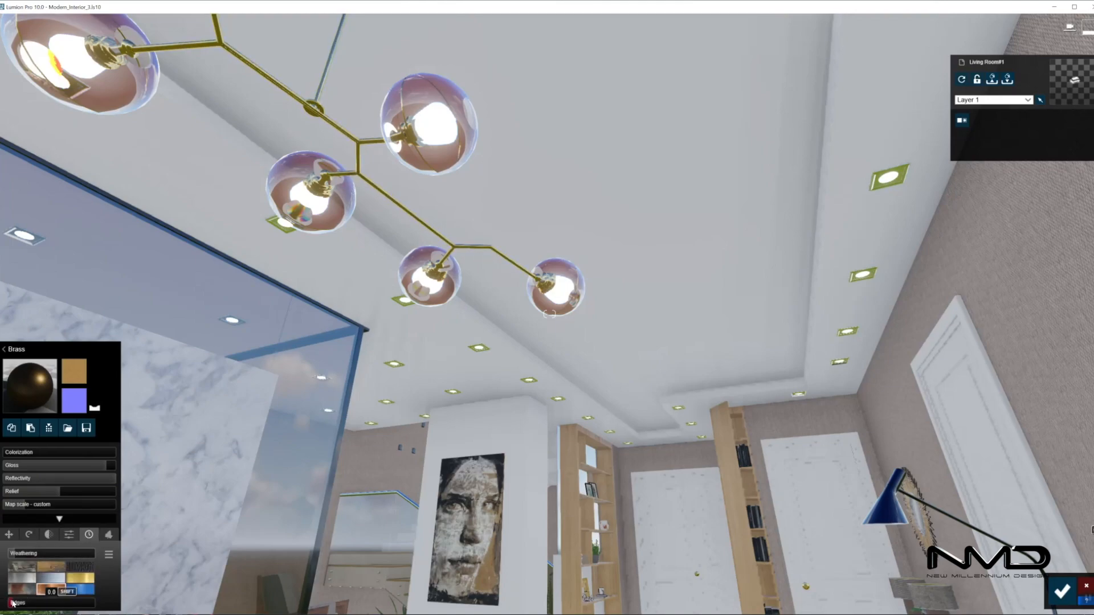
{"action": "left_click", "coordinate": [1061, 591]}
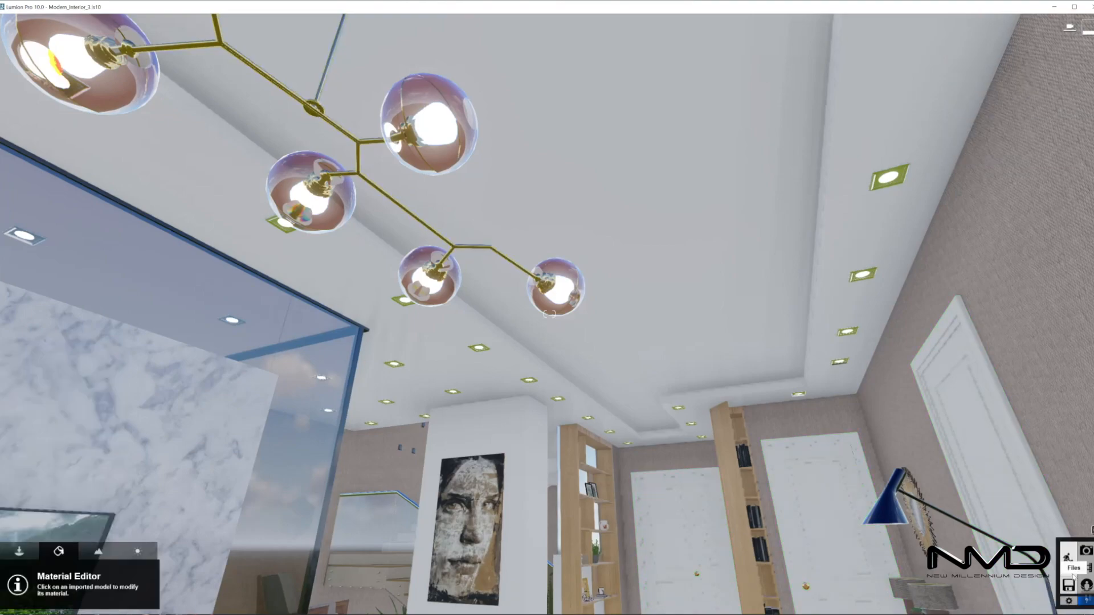
- Switch to Photo mode, restore the saved camera of photo 9 and refresh its preview
{"action": "left_click", "coordinate": [1086, 550]}
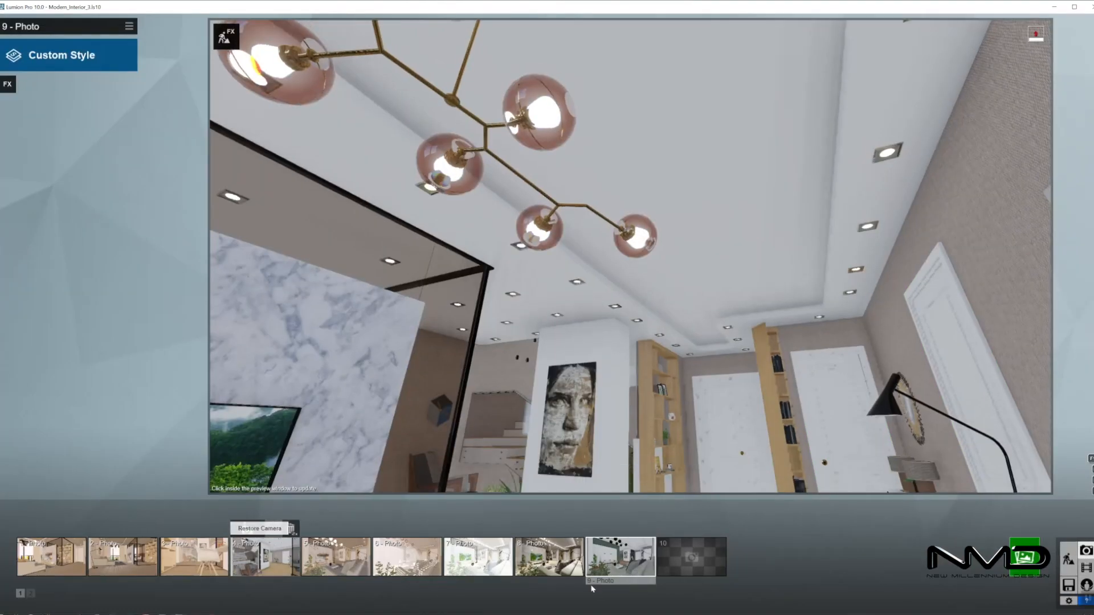
{"action": "left_click", "coordinate": [621, 559]}
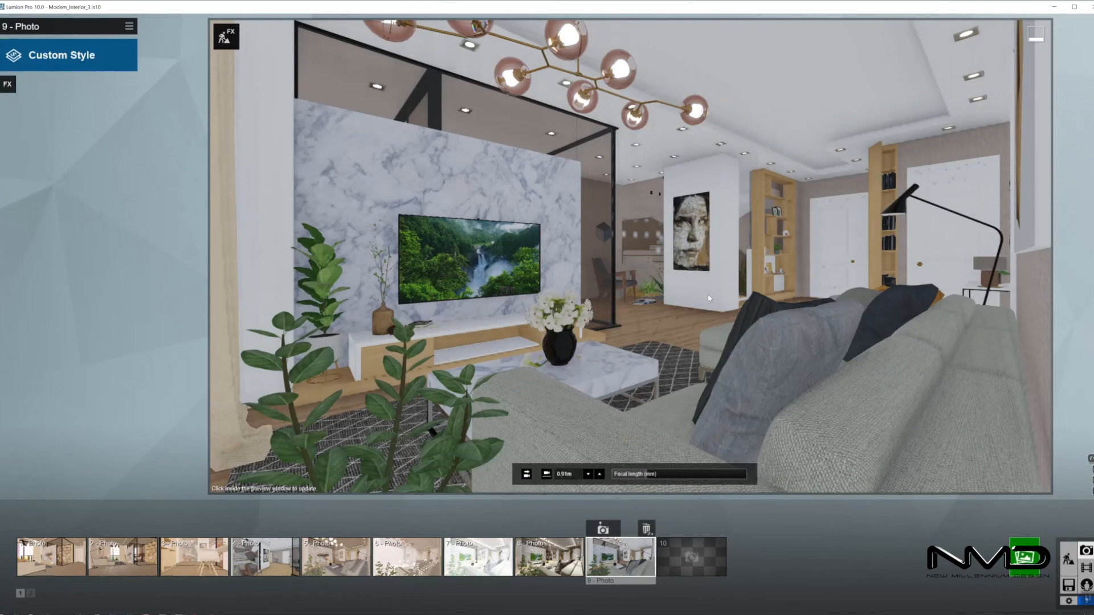
{"action": "left_click", "coordinate": [699, 338]}
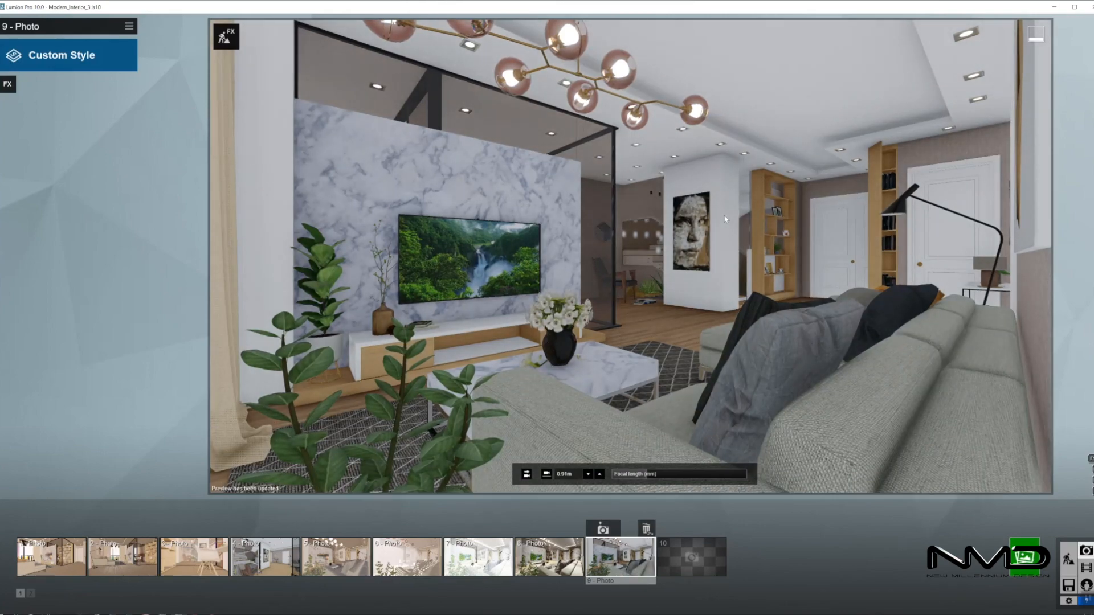
- Apply the Interior style to photo 9 and turn off its Fog and Sun effects
{"action": "left_click", "coordinate": [66, 52]}
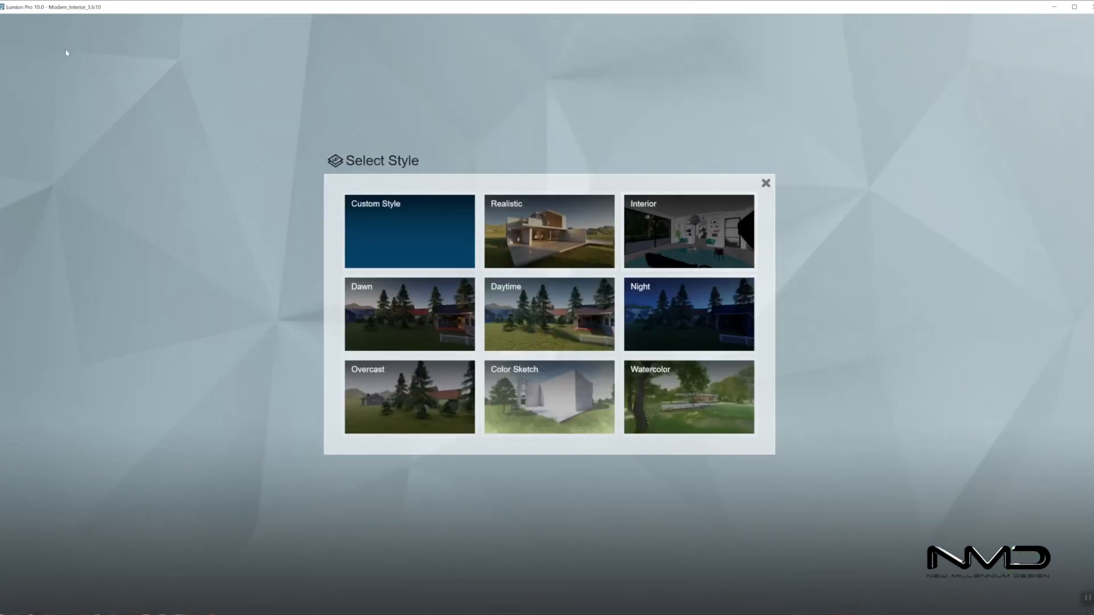
{"action": "left_click", "coordinate": [683, 232]}
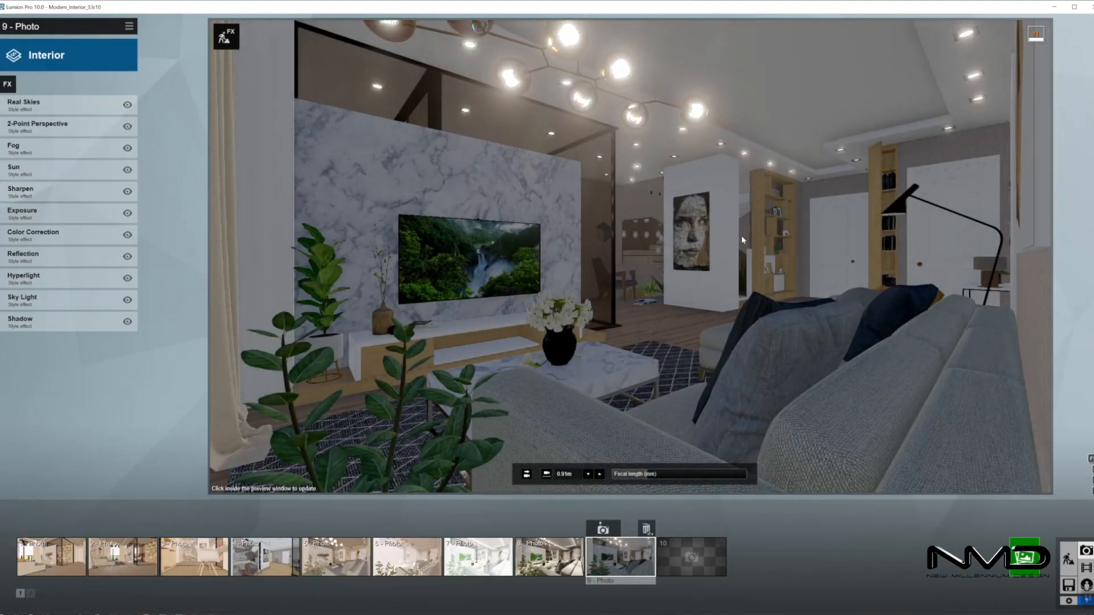
{"action": "left_click", "coordinate": [741, 239]}
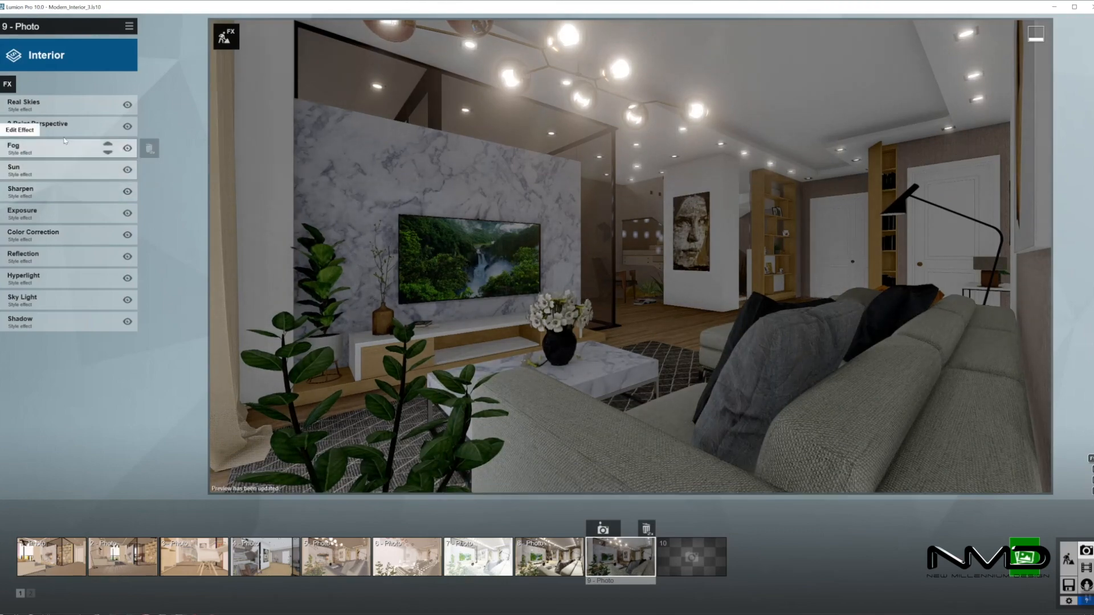
{"action": "left_click", "coordinate": [127, 148]}
{"action": "left_click", "coordinate": [128, 170]}
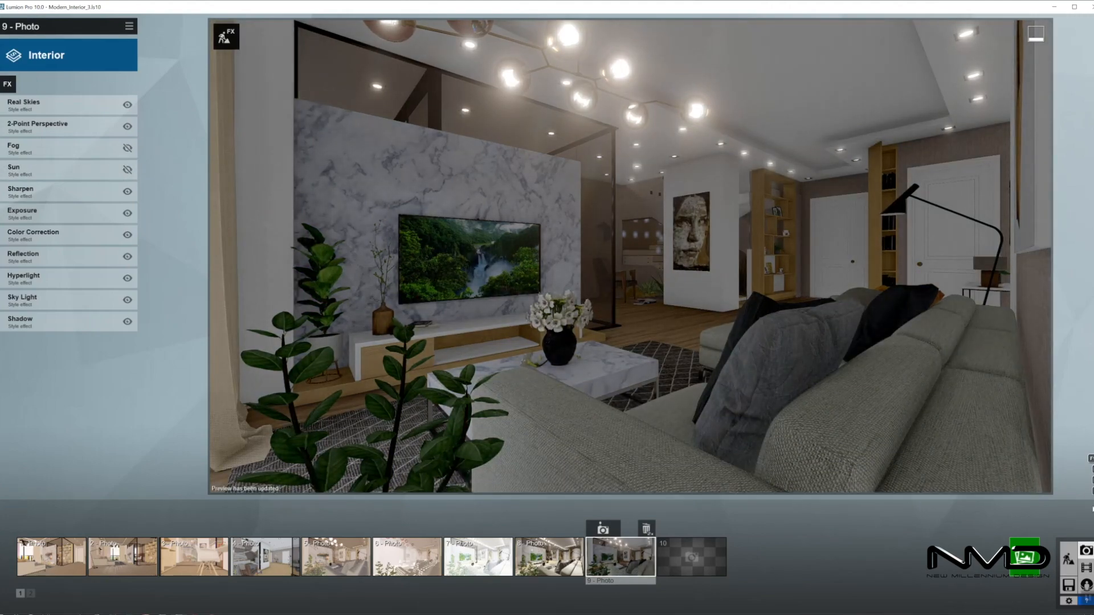
- Make Layer 2 visible in the build scene, and restore photo 9's saved camera with an updated preview
{"action": "left_click", "coordinate": [1069, 559]}
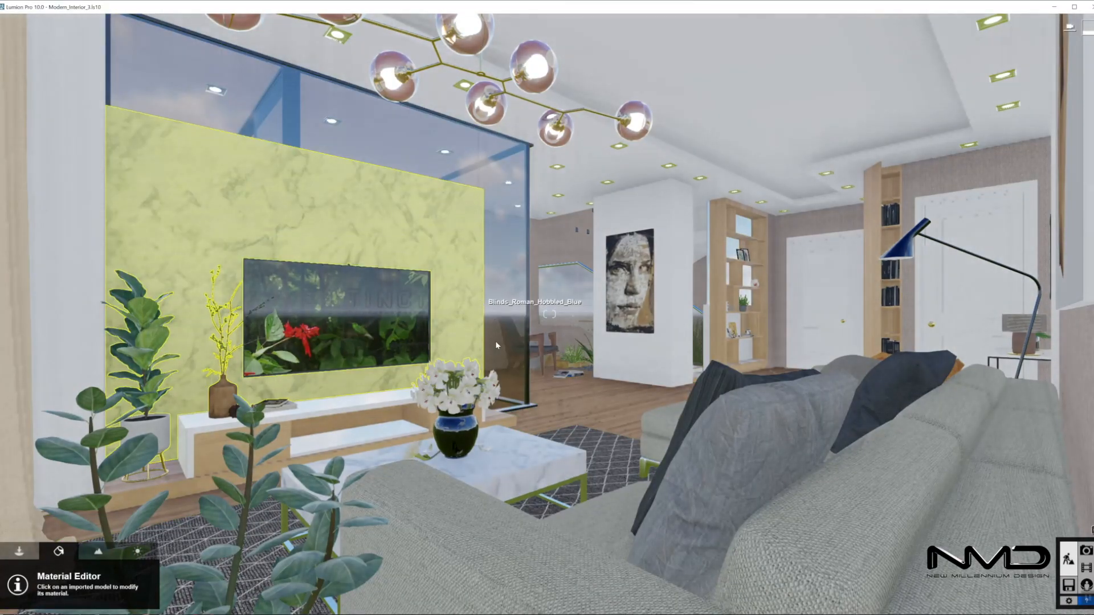
{"action": "right_click_drag", "start_coordinate": [342, 262], "coordinate": [290, 134]}
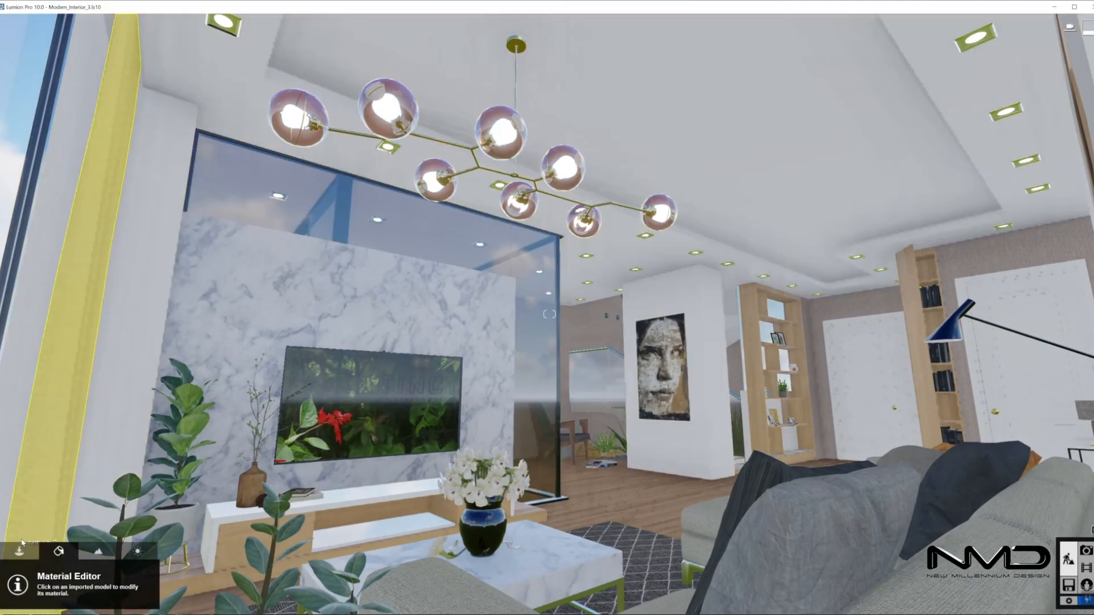
{"action": "left_click", "coordinate": [19, 551]}
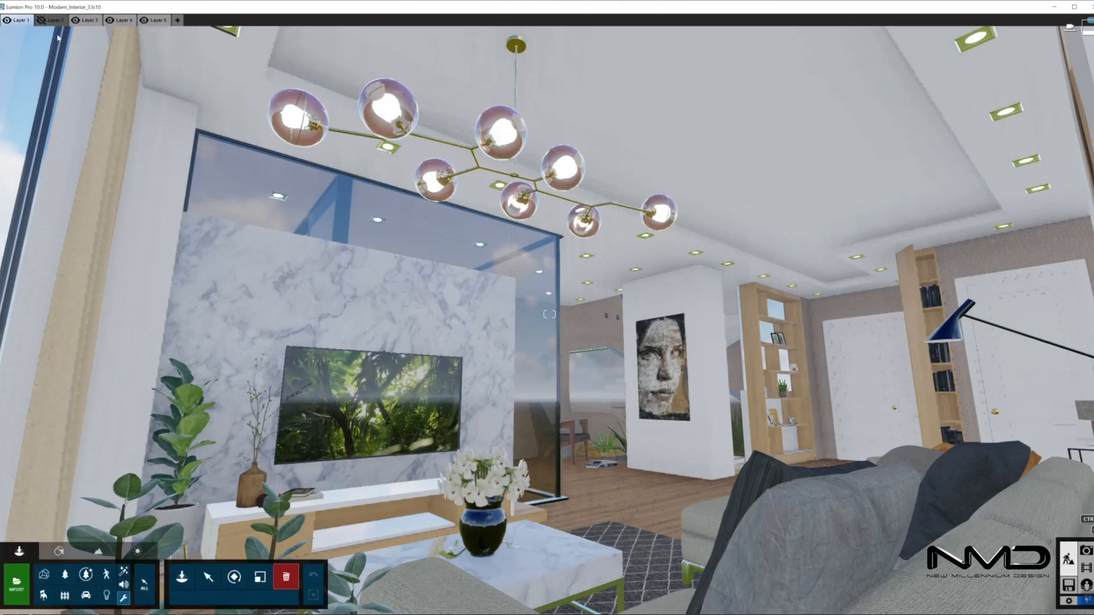
{"action": "left_click", "coordinate": [46, 21]}
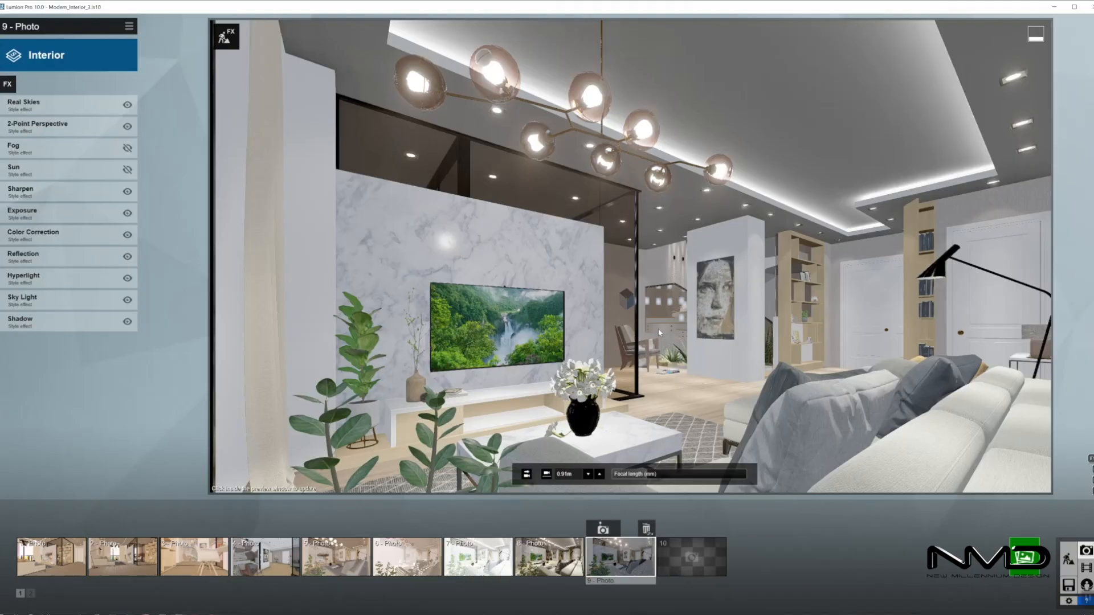
{"action": "left_click", "coordinate": [658, 328]}
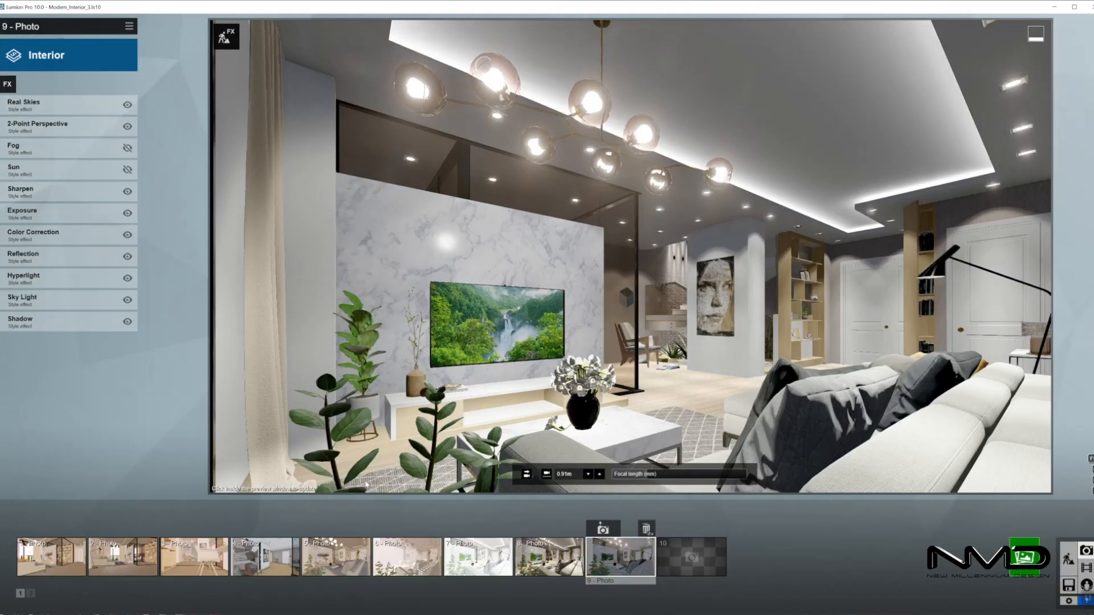
{"action": "left_click", "coordinate": [631, 567]}
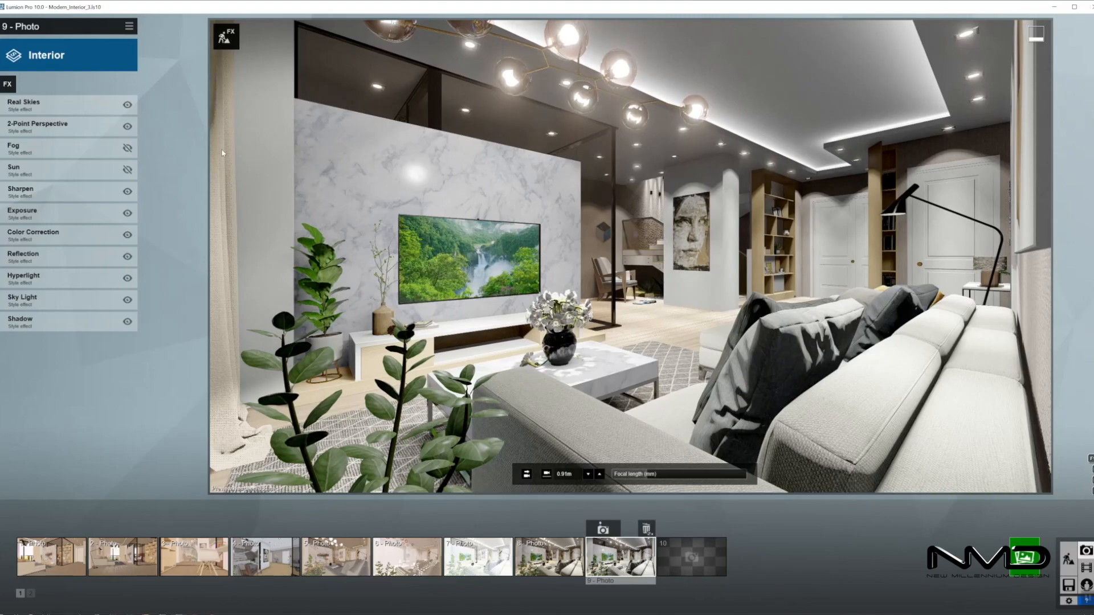
- Add the Lens Flare camera effect to photo 9 and adjust its isolate bright pixels and master brightness
{"action": "left_click", "coordinate": [9, 85]}
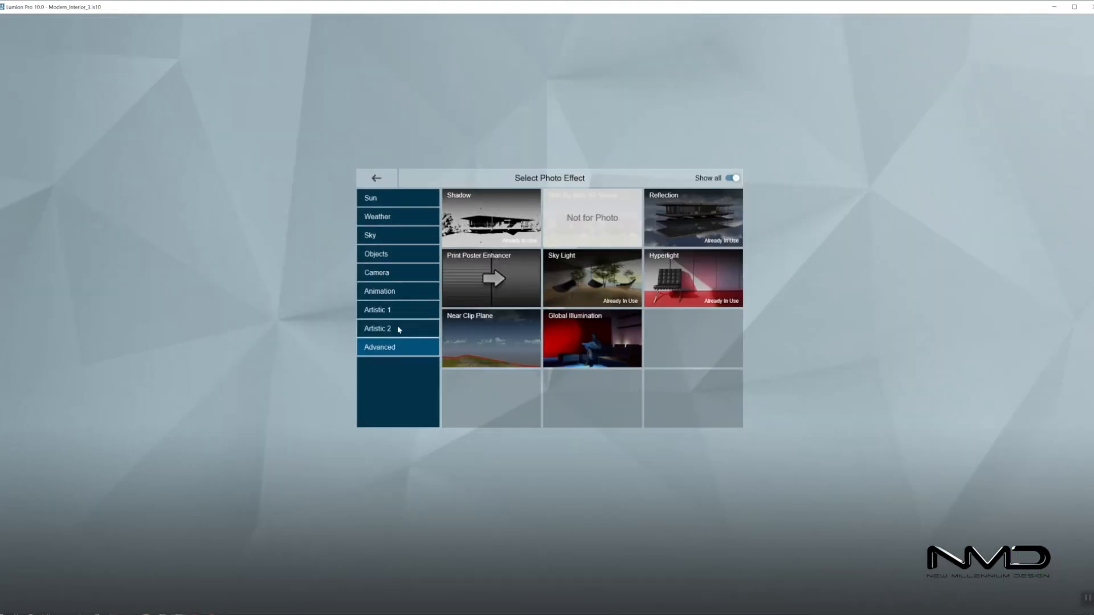
{"action": "left_click", "coordinate": [393, 273]}
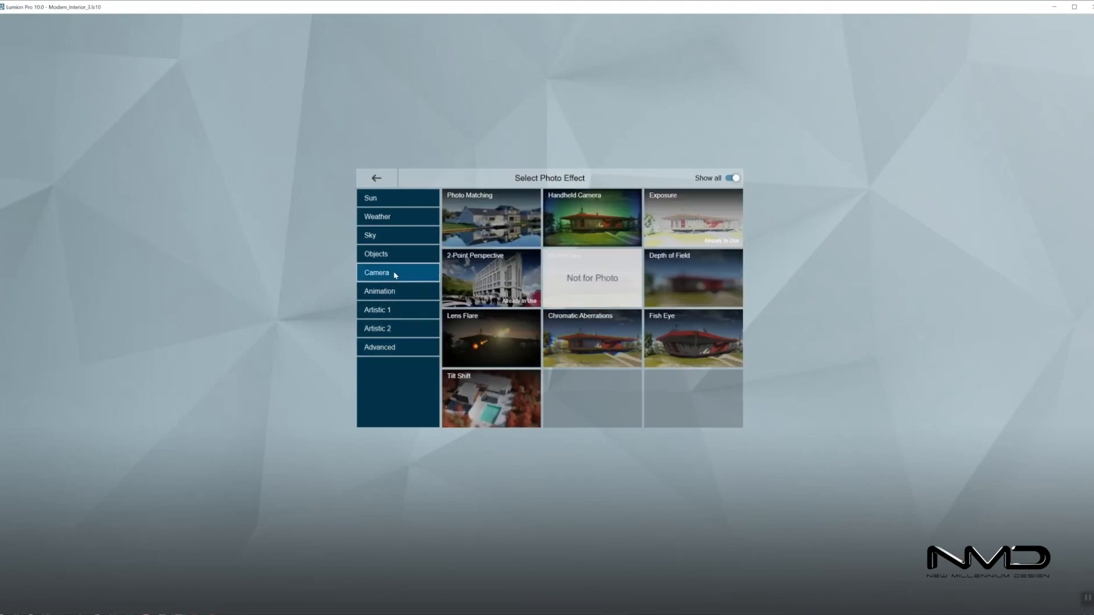
{"action": "left_click", "coordinate": [484, 336]}
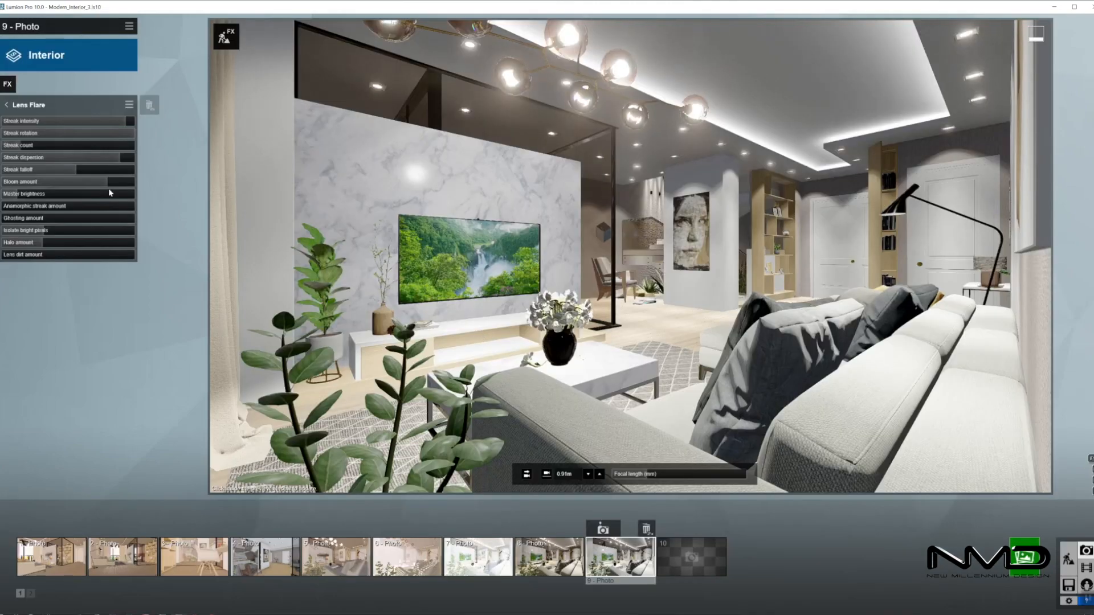
{"action": "left_click", "coordinate": [46, 230]}
{"action": "mouse_move", "coordinate": [44, 229]}
{"action": "left_mouse_down"}
{"action": "mouse_move", "coordinate": [93, 232]}
{"action": "mouse_move", "coordinate": [37, 226]}
{"action": "left_mouse_up"}
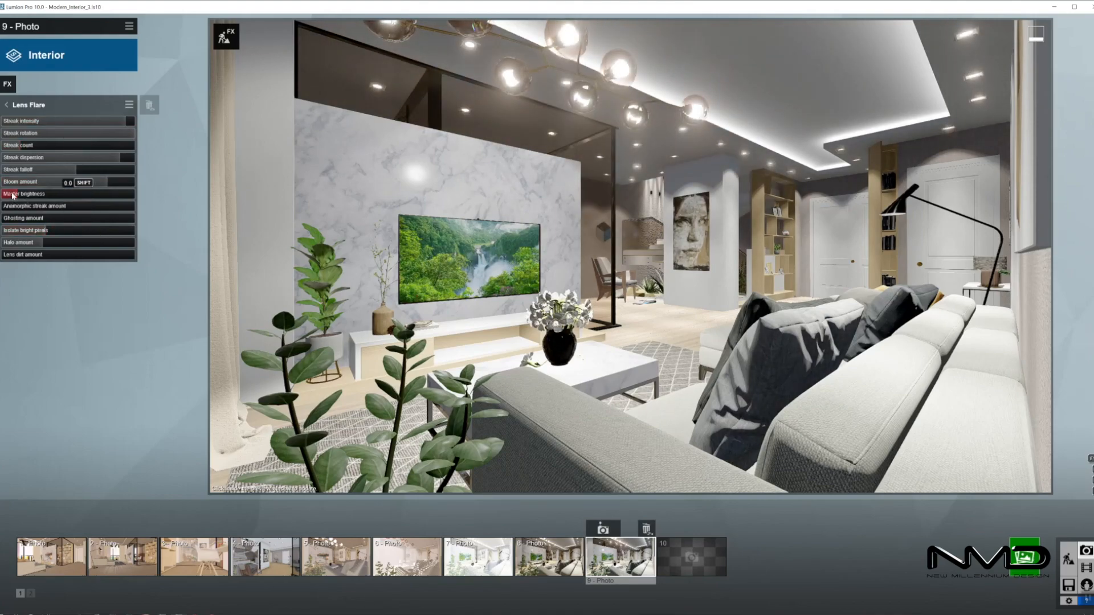
{"action": "left_click_drag", "start_coordinate": [21, 191], "coordinate": [19, 192]}
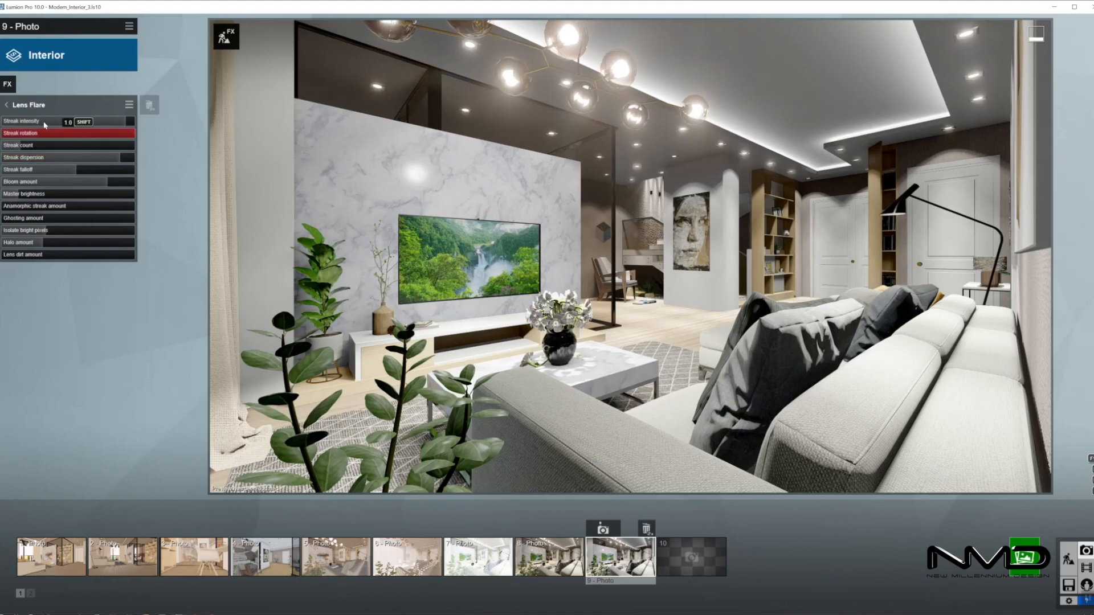
{"action": "left_click", "coordinate": [4, 106]}
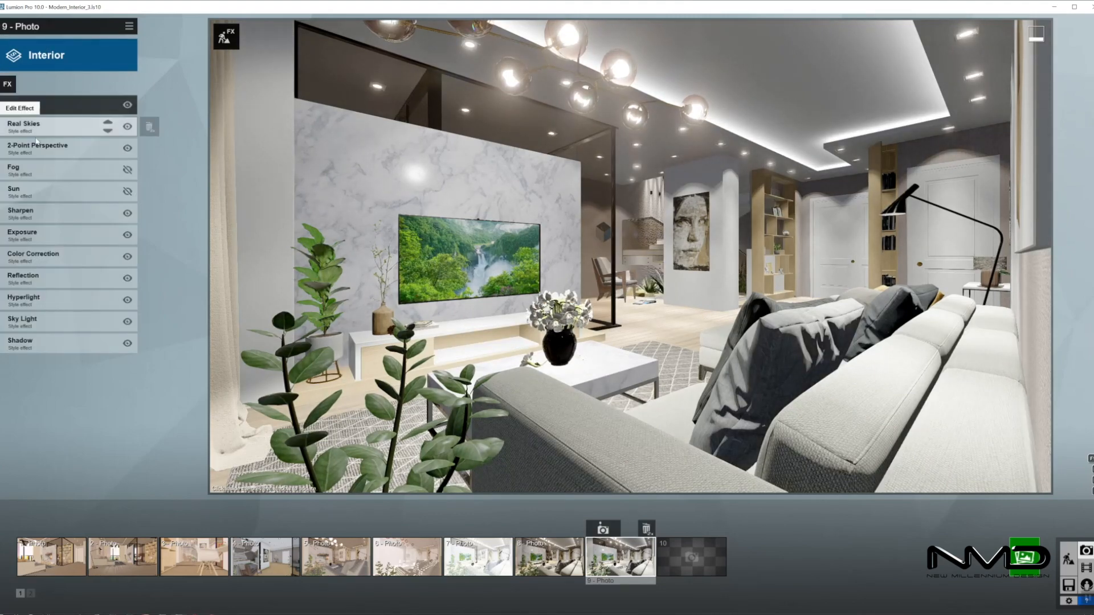
- Set the Sharpen intensity to 0.4, and in Color Correction raise the temperature and set vibrance to 0.1 and contrast to 0.7
{"action": "left_click", "coordinate": [51, 212]}
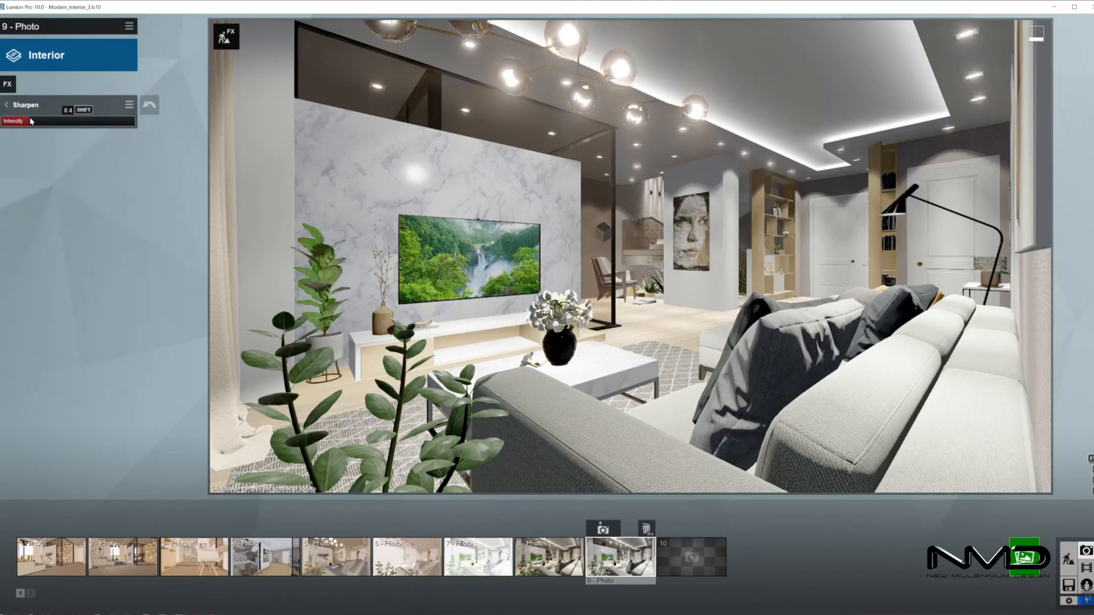
{"action": "left_click", "coordinate": [9, 106]}
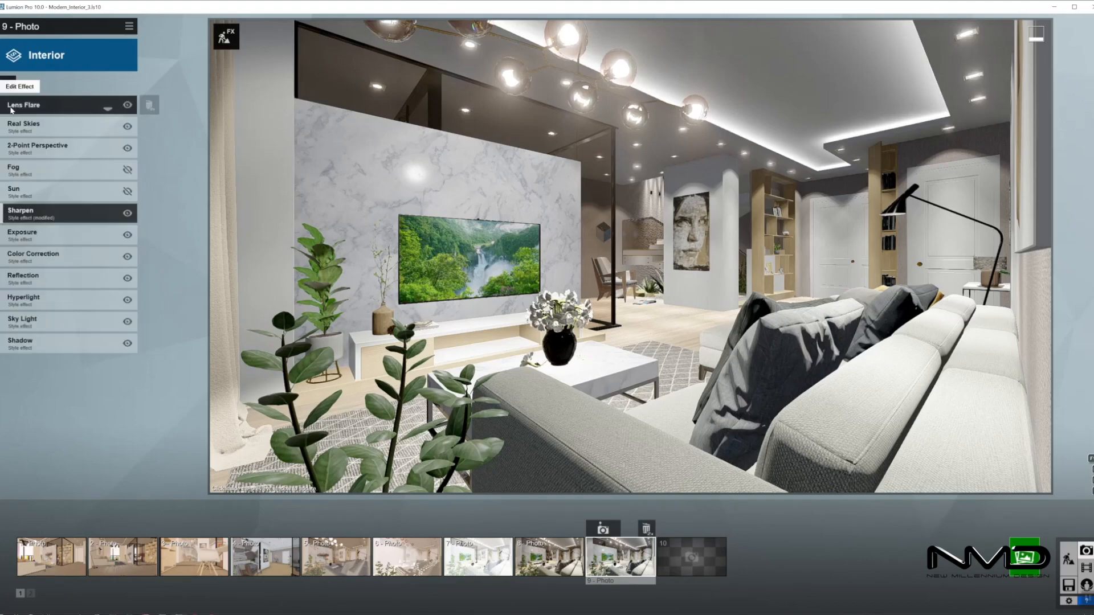
{"action": "left_click", "coordinate": [64, 263]}
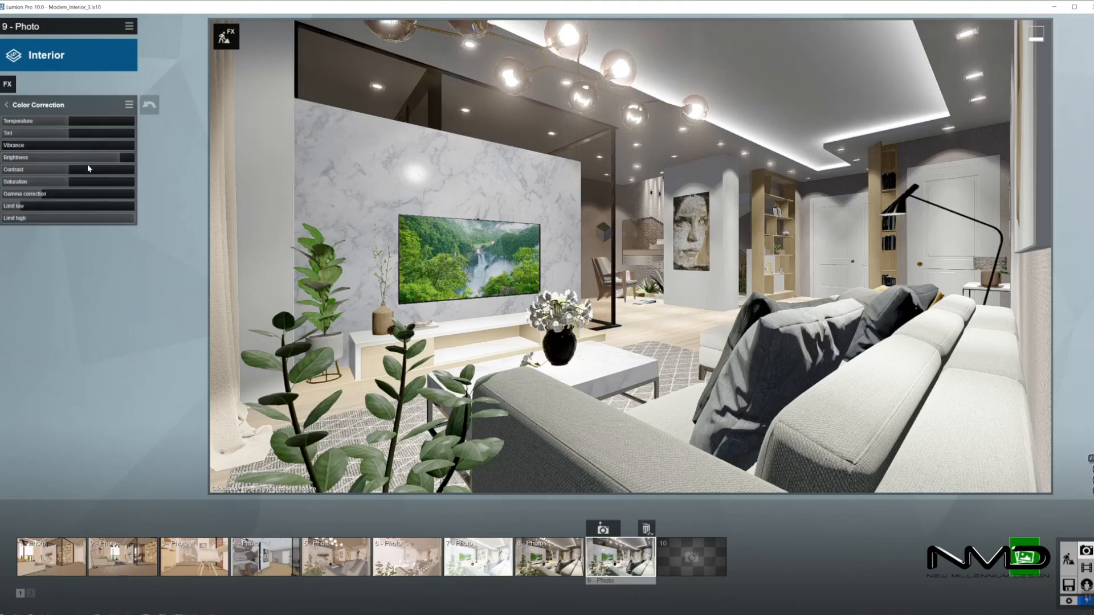
{"action": "left_click_drag", "start_coordinate": [80, 121], "coordinate": [89, 122]}
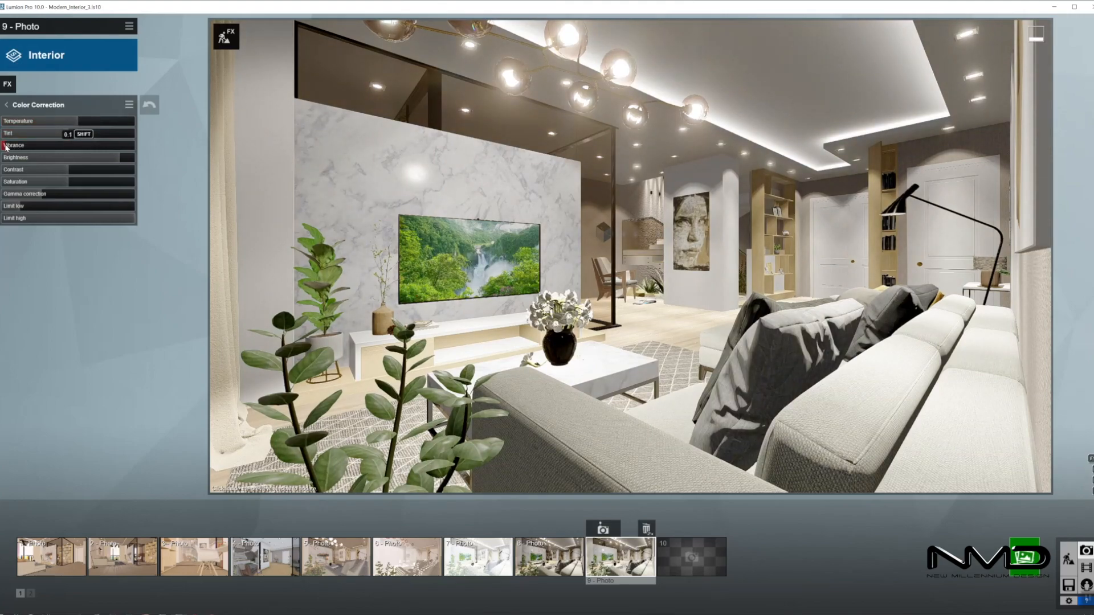
{"action": "left_click_drag", "start_coordinate": [69, 170], "coordinate": [93, 169]}
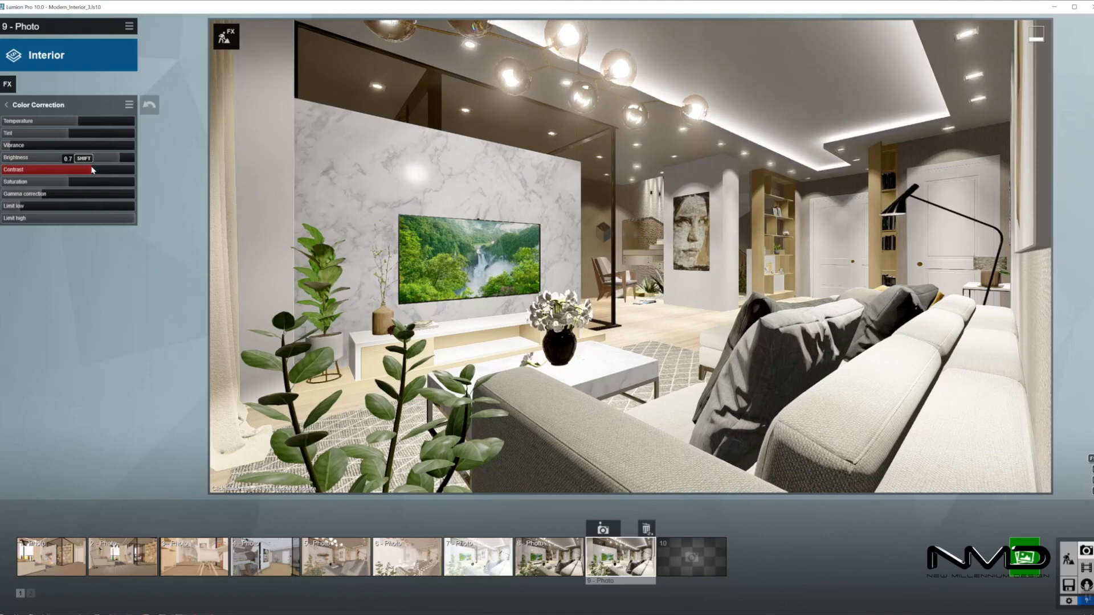
{"action": "left_click", "coordinate": [35, 104]}
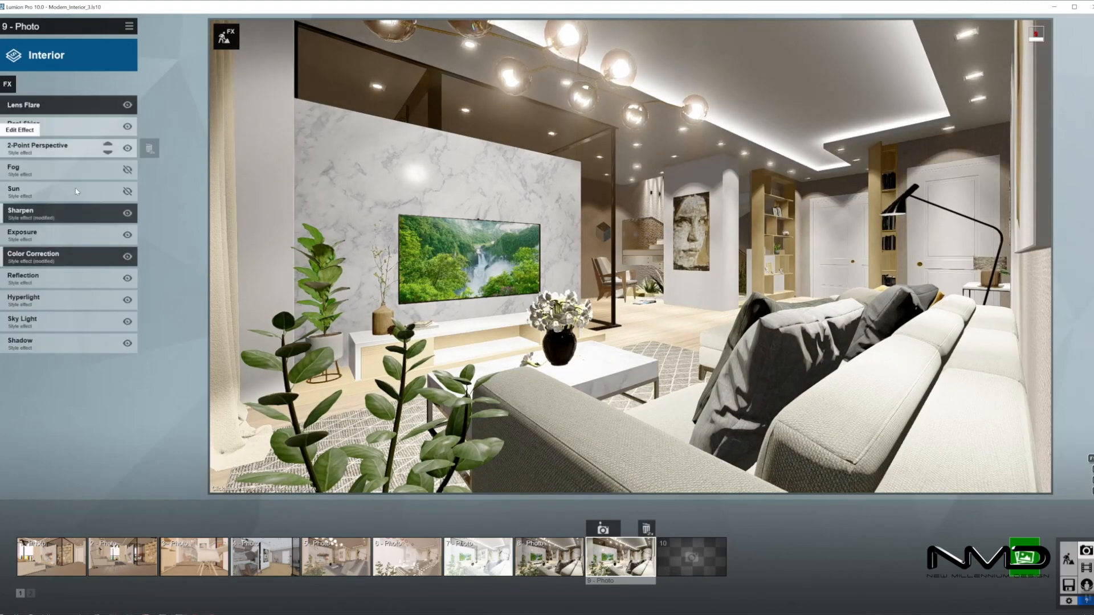
- Add reflection planes to the Reflection effect on the marble TV wall, coffee table top, glass partition and television screen
{"action": "left_click", "coordinate": [68, 278]}
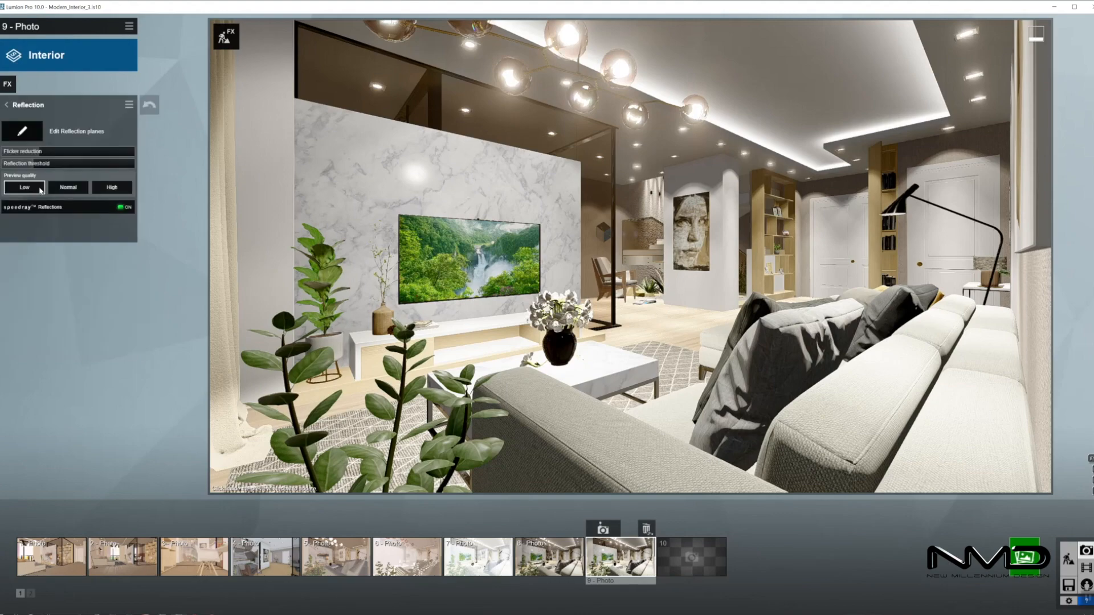
{"action": "left_click", "coordinate": [28, 134]}
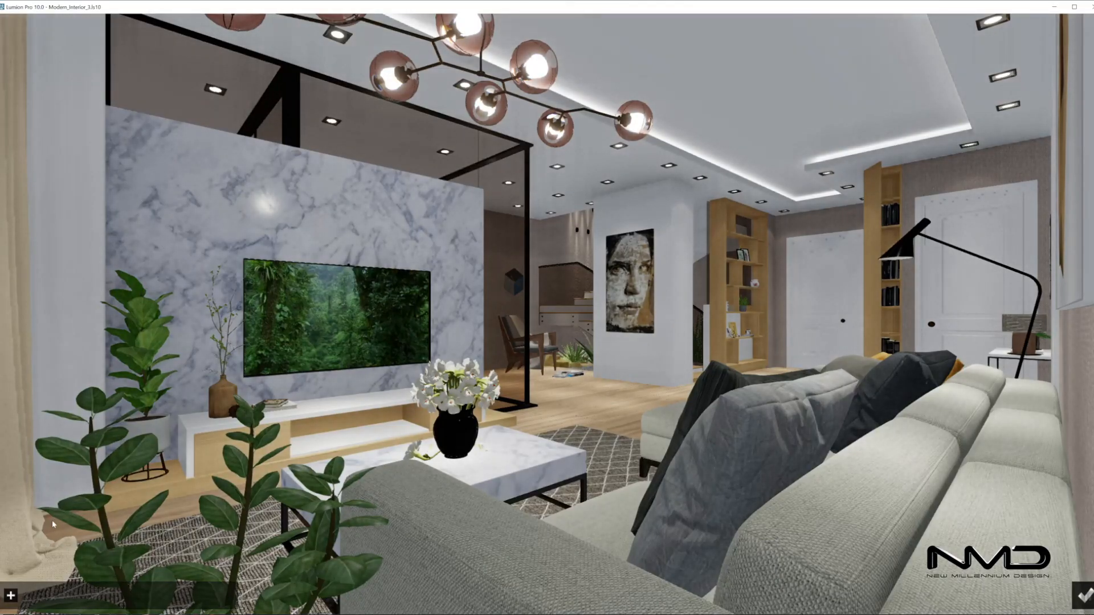
{"action": "left_click", "coordinate": [12, 595]}
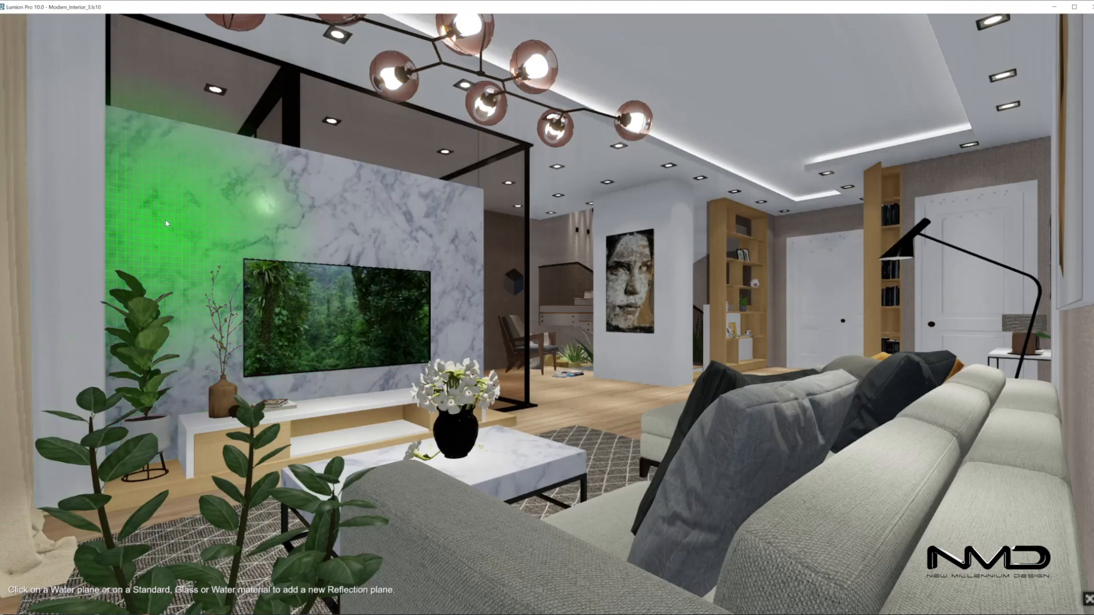
{"action": "left_click", "coordinate": [166, 223]}
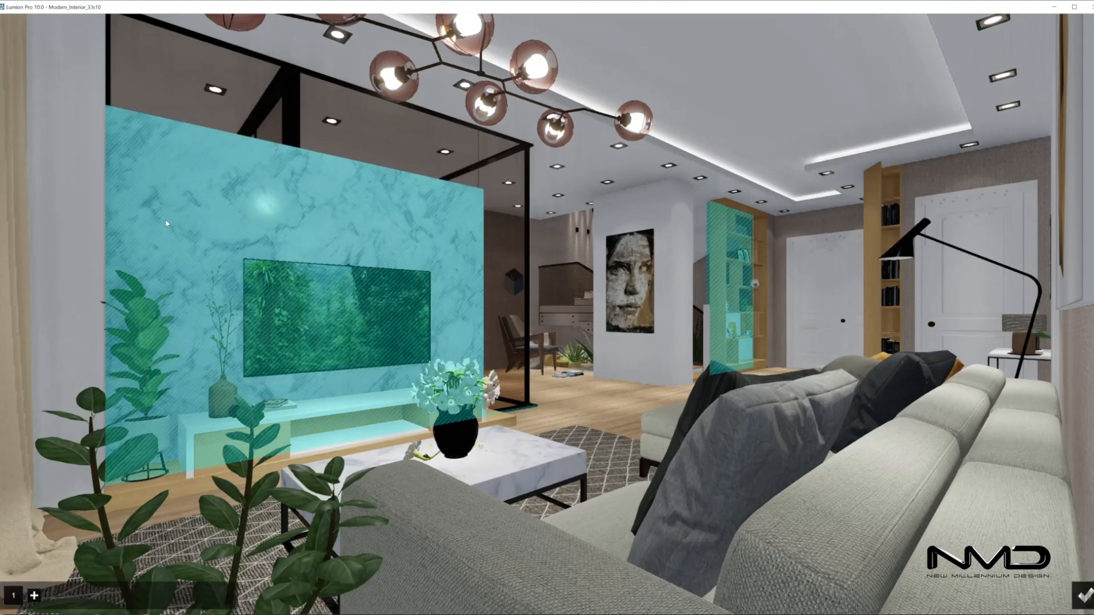
{"action": "left_click", "coordinate": [34, 596]}
{"action": "left_click", "coordinate": [512, 461]}
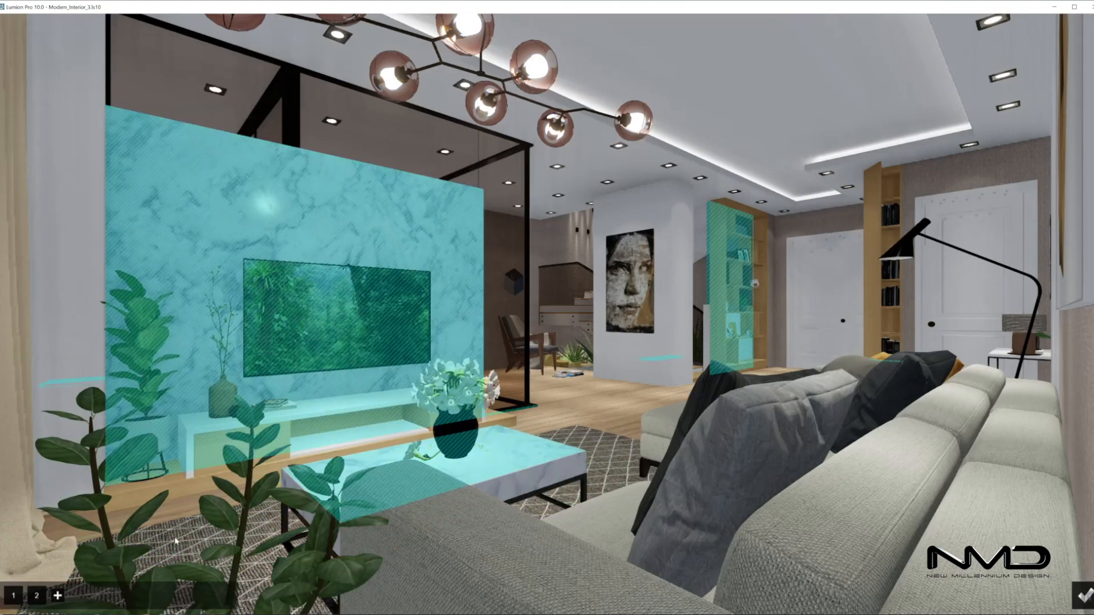
{"action": "left_click", "coordinate": [59, 595]}
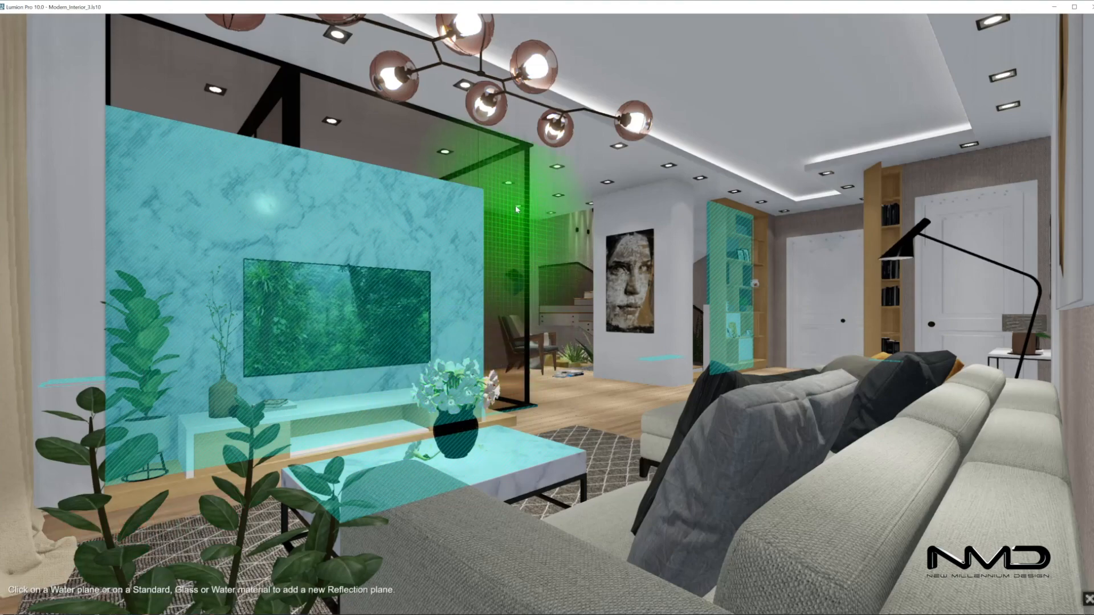
{"action": "left_click", "coordinate": [509, 187]}
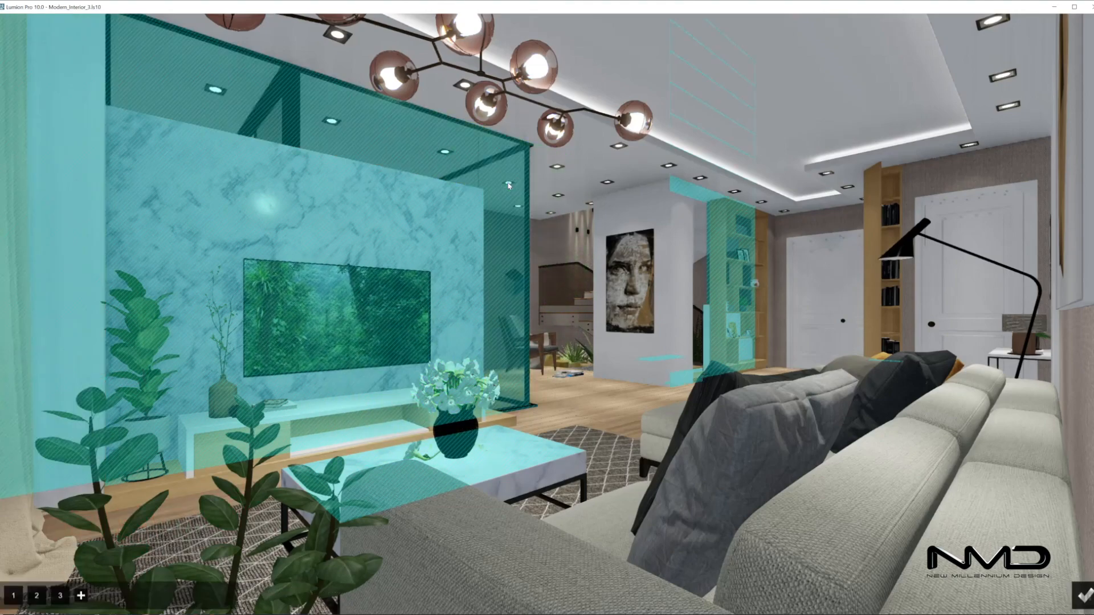
{"action": "left_click", "coordinate": [82, 595]}
{"action": "left_click", "coordinate": [285, 319]}
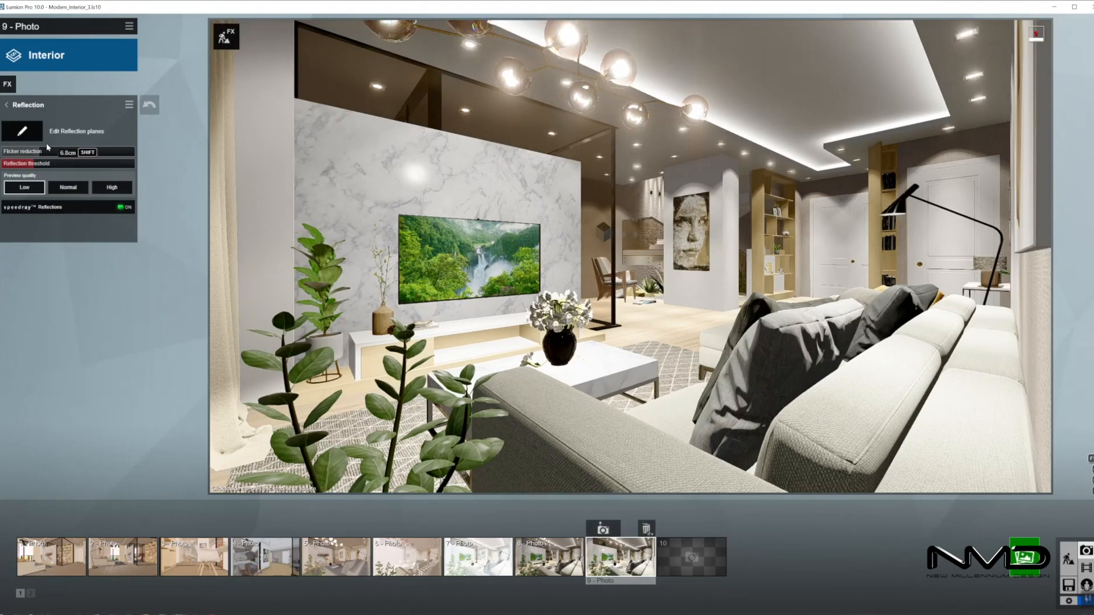
- Set the Hyperlight effect's amount to 66.9%
{"action": "left_click", "coordinate": [7, 105]}
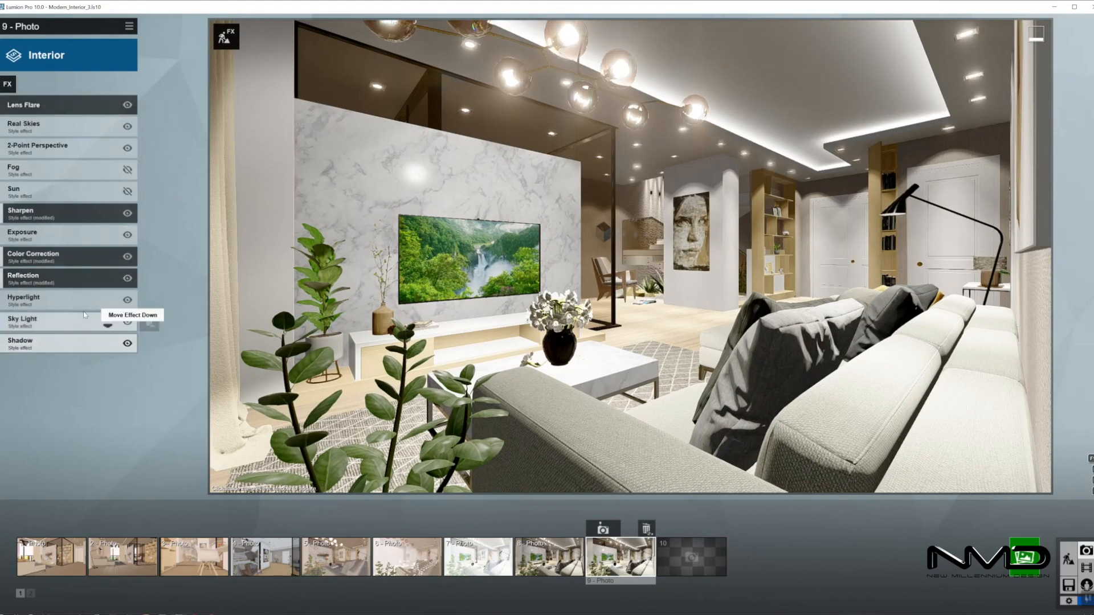
{"action": "left_click", "coordinate": [23, 298]}
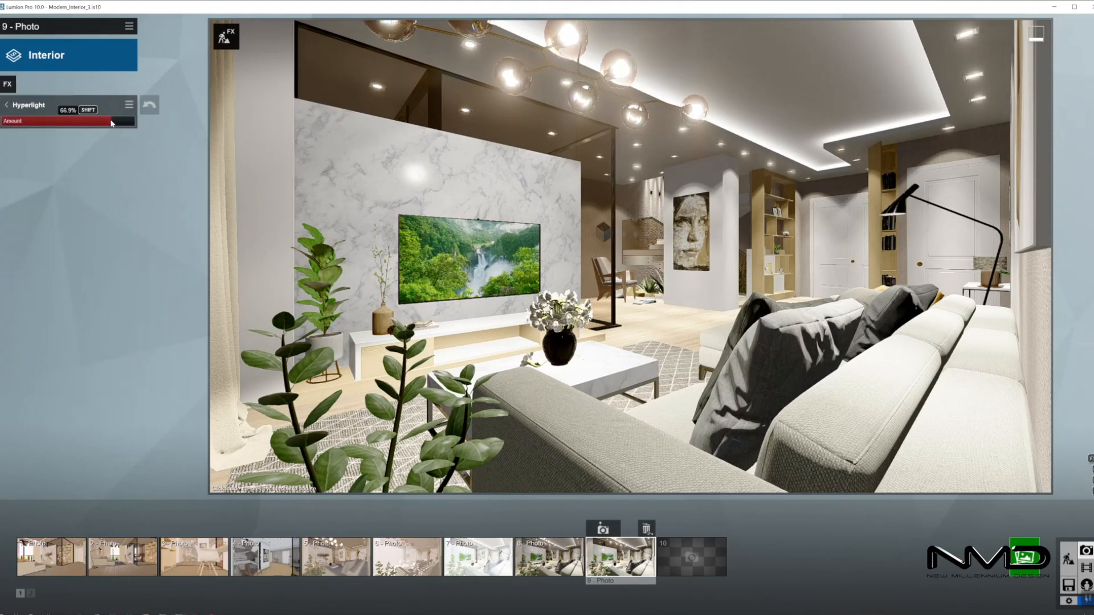
{"action": "left_click", "coordinate": [6, 105]}
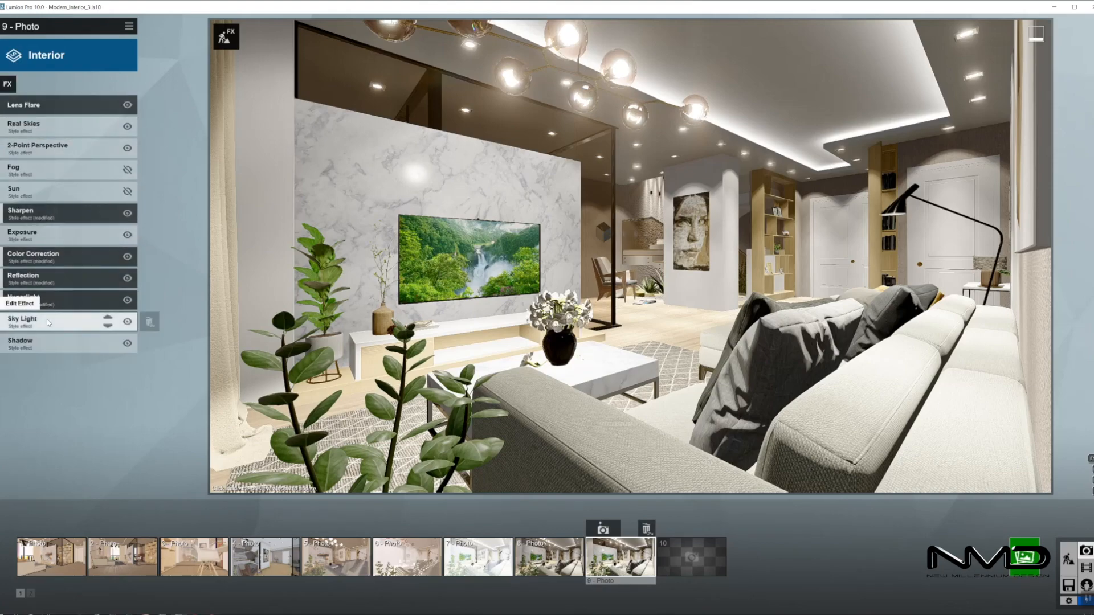
- Set Sky Light brightness to 1.3 with planar and projected reflections on and Normal render quality, and increase the Shadow effect's sun shadow range
{"action": "left_click", "coordinate": [49, 322]}
{"action": "left_click", "coordinate": [12, 193]}
{"action": "left_click", "coordinate": [23, 166]}
{"action": "left_click", "coordinate": [23, 148]}
{"action": "left_click_drag", "start_coordinate": [54, 121], "coordinate": [96, 122]}
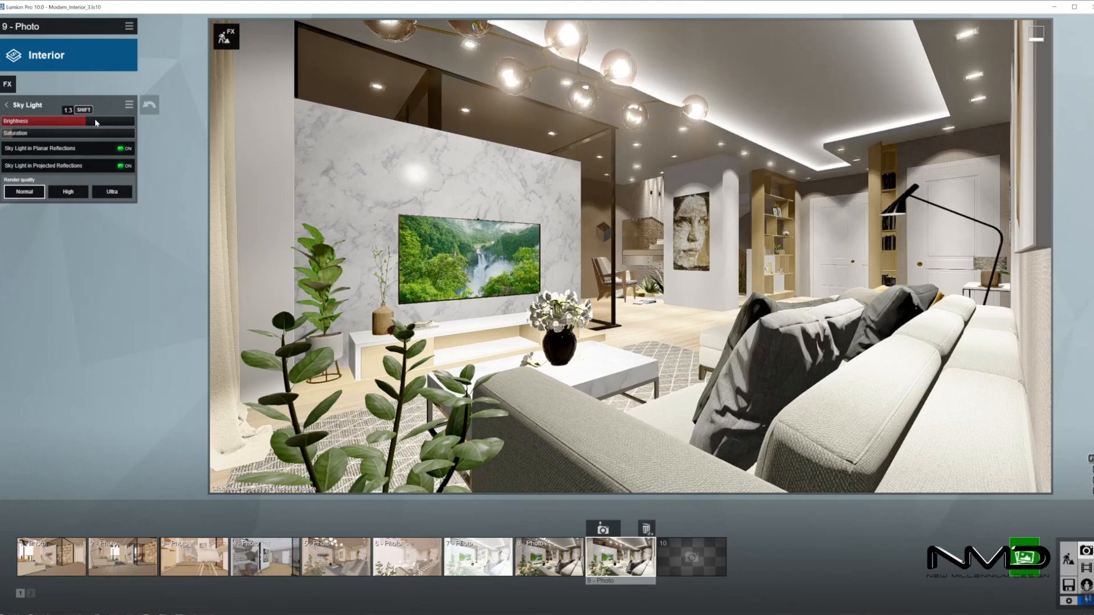
{"action": "left_click", "coordinate": [7, 105]}
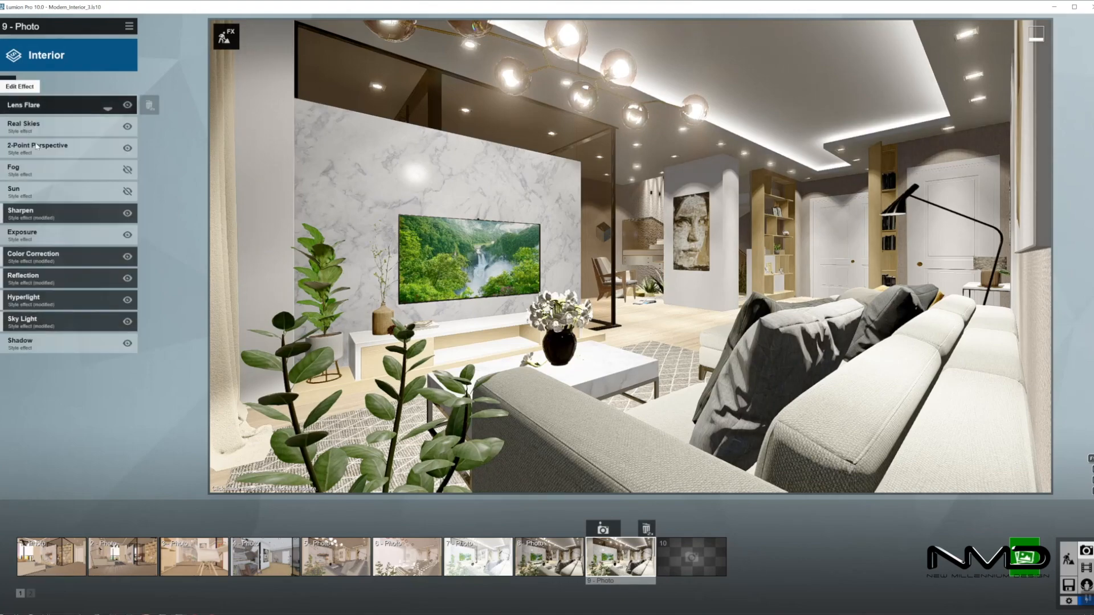
{"action": "left_click", "coordinate": [62, 343]}
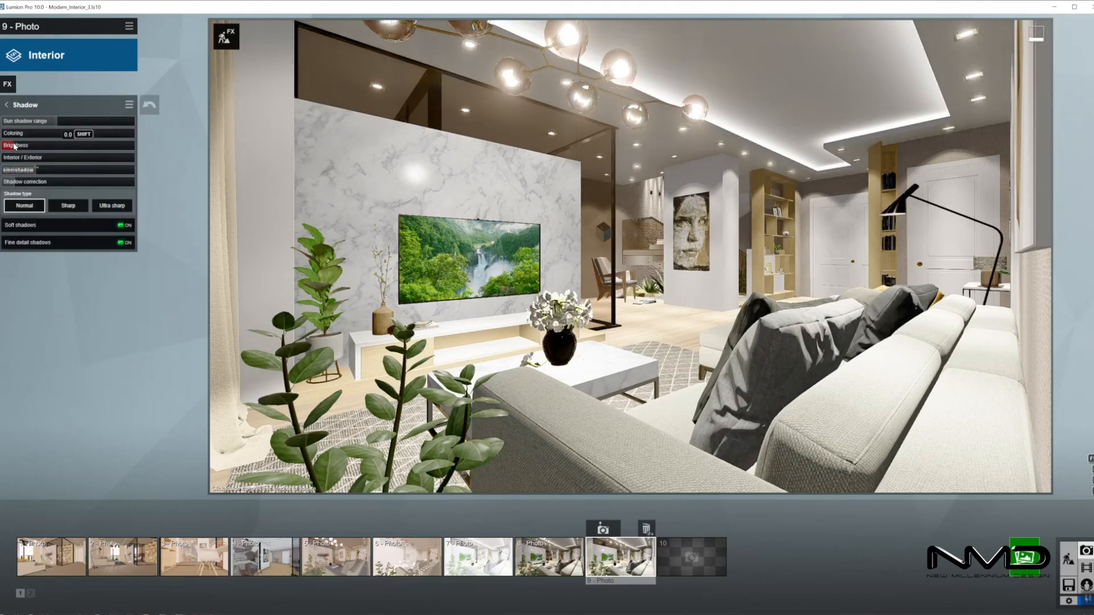
{"action": "left_click", "coordinate": [69, 121]}
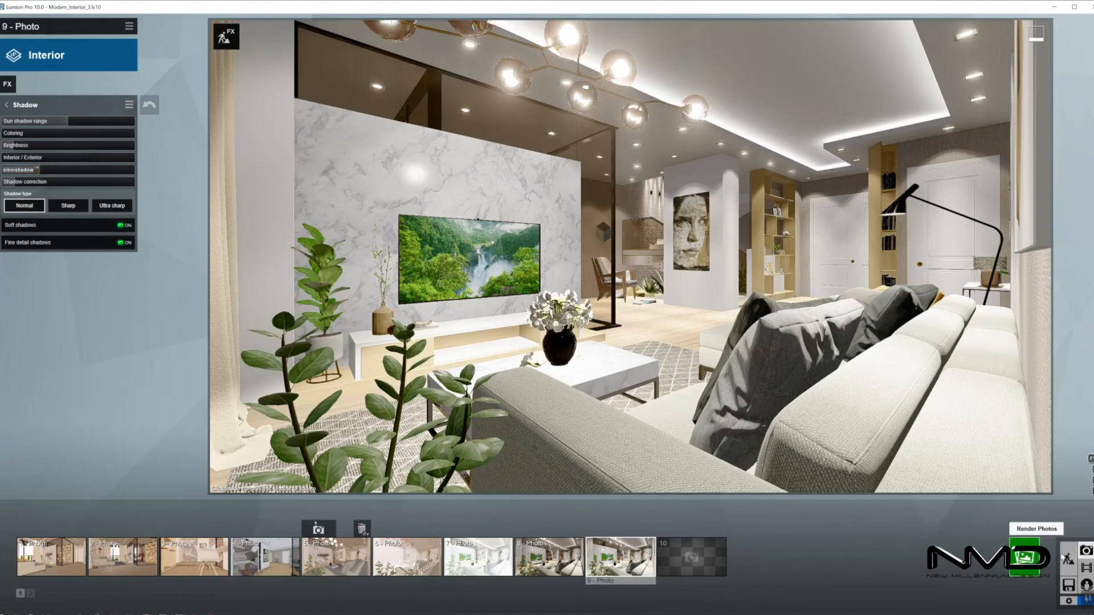
- Look around the living room in the build scene, and restore photo 9's saved camera
{"action": "left_click", "coordinate": [1071, 557]}
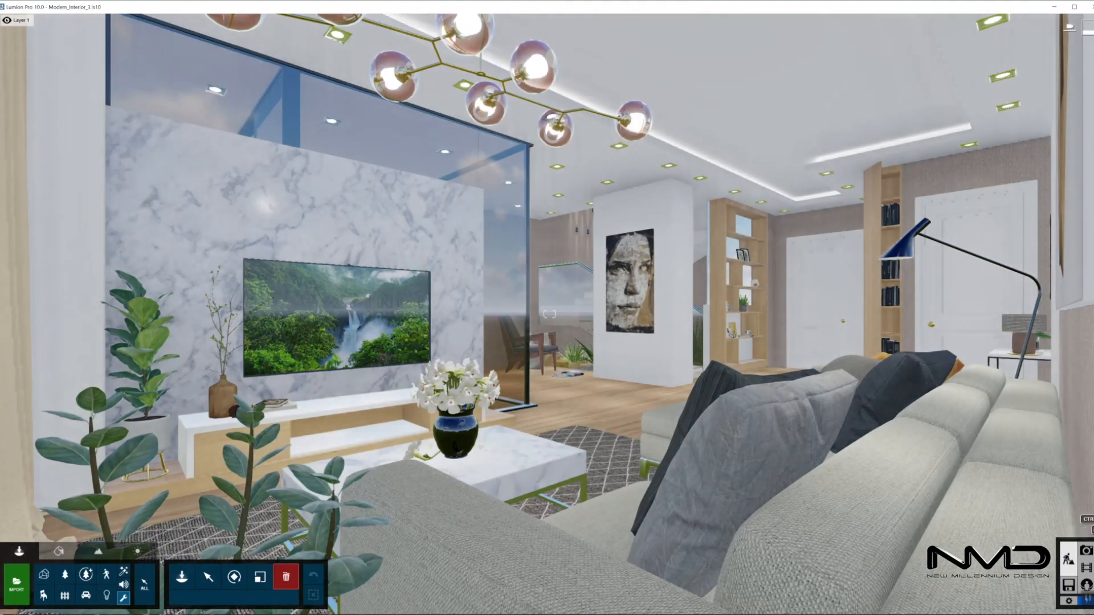
{"action": "right_click_drag", "start_coordinate": [570, 268], "coordinate": [501, 387]}
{"action": "key", "text": "w"}
{"action": "key", "text": "s"}
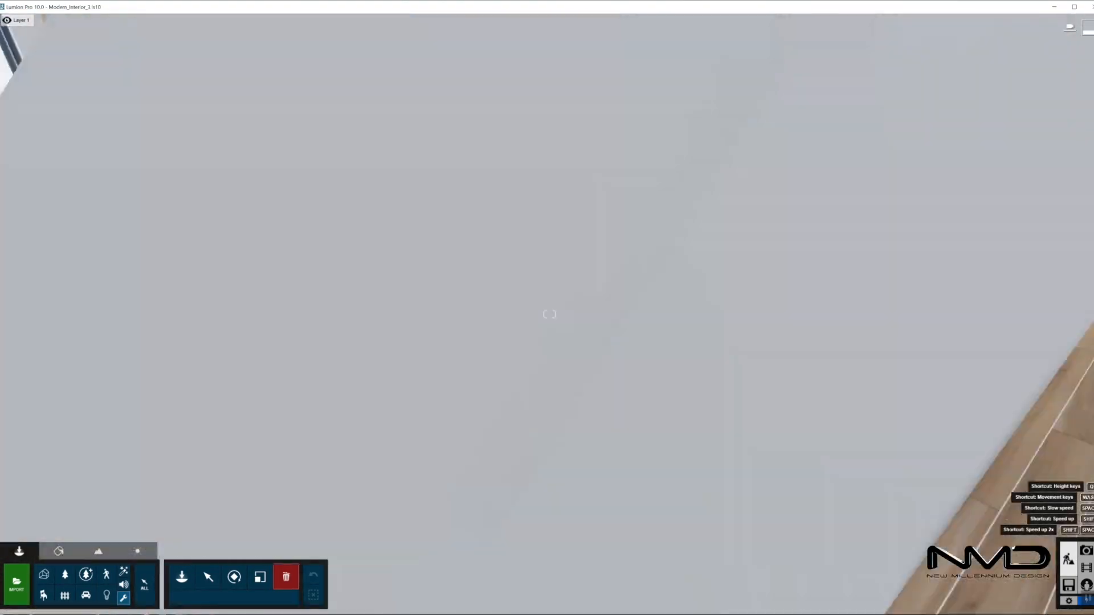
{"action": "key", "text": "w"}
{"action": "key", "text": "w"}
{"action": "right_click_drag", "start_coordinate": [549, 314], "coordinate": [549, 268]}
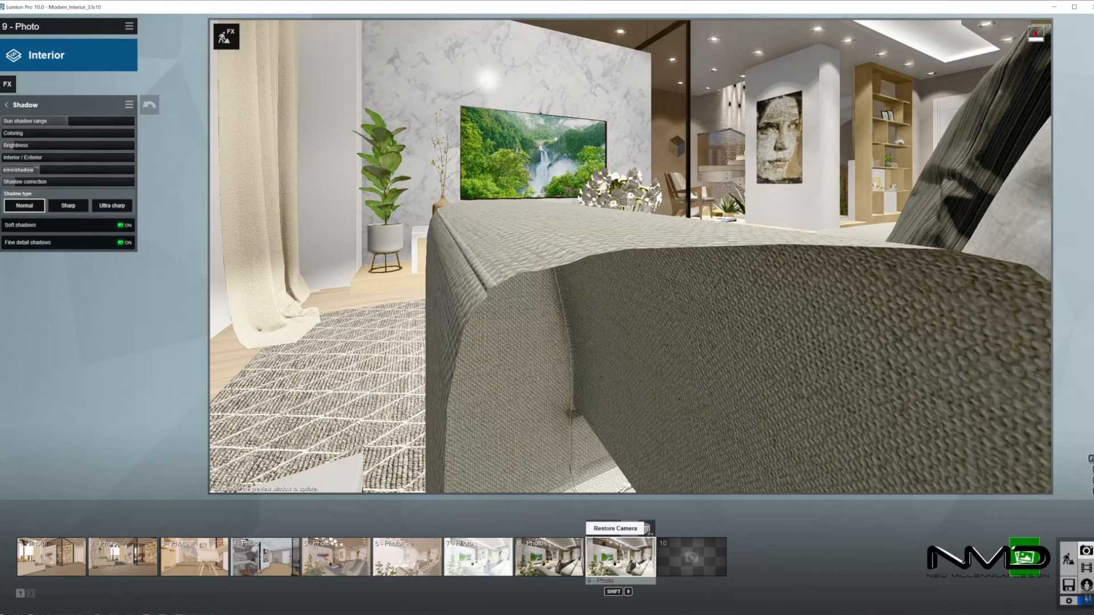
{"action": "left_click", "coordinate": [634, 561]}
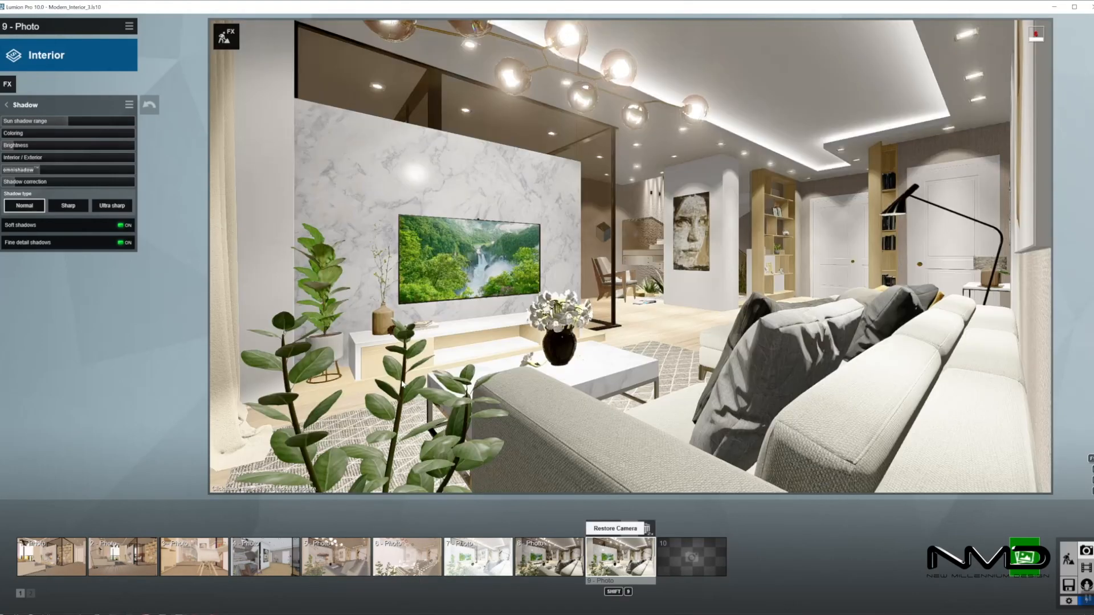
- Add the Depth of Field camera effect to photo 9, and place its focus point at the vase on the coffee table
{"action": "left_click", "coordinate": [6, 105]}
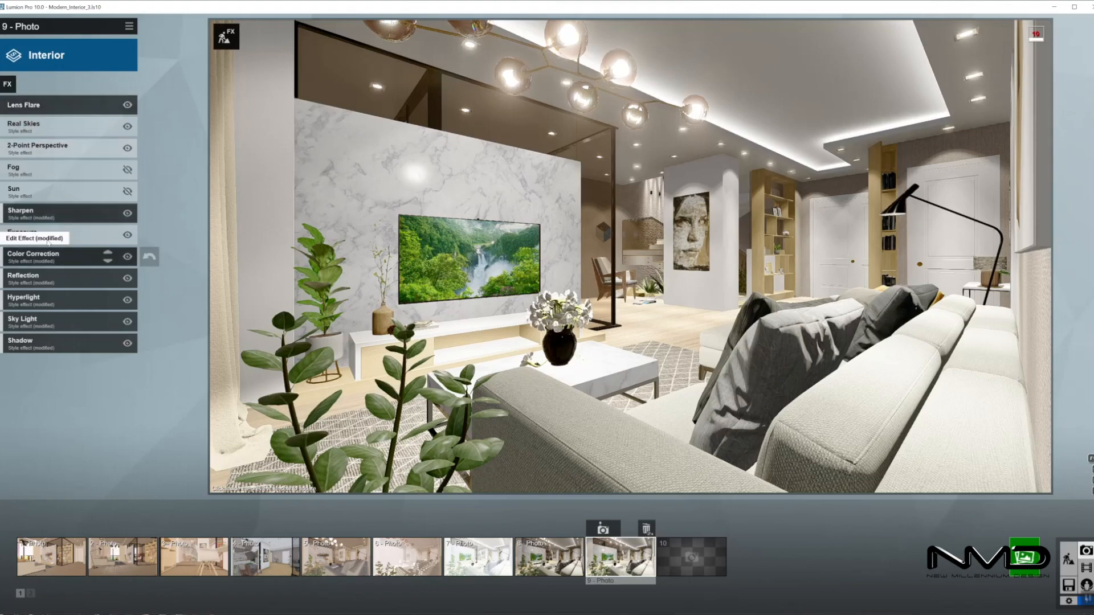
{"action": "left_click", "coordinate": [6, 86]}
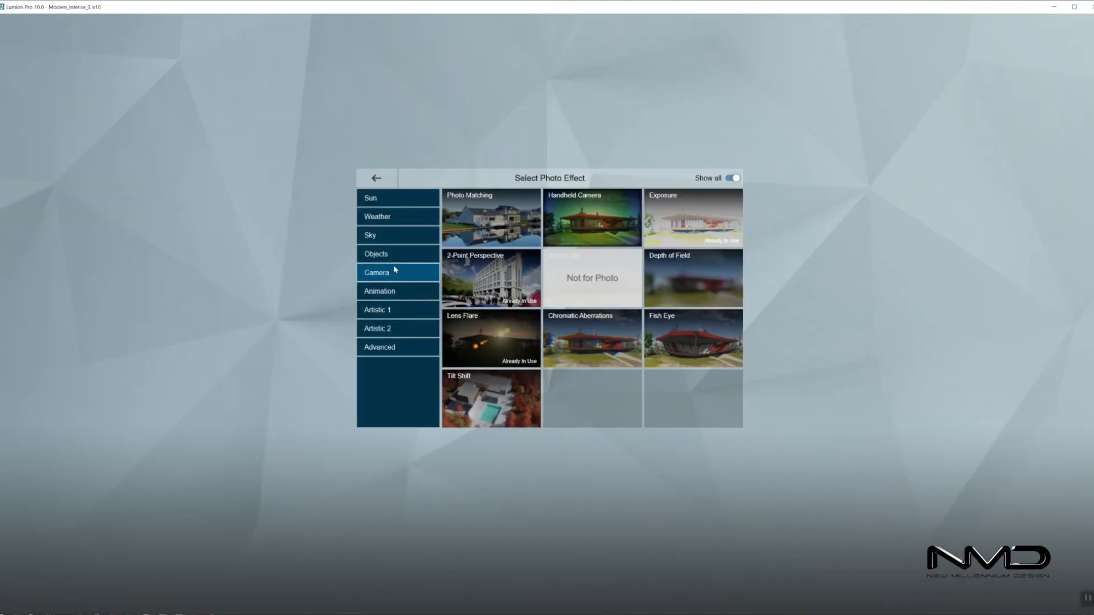
{"action": "left_click", "coordinate": [683, 273]}
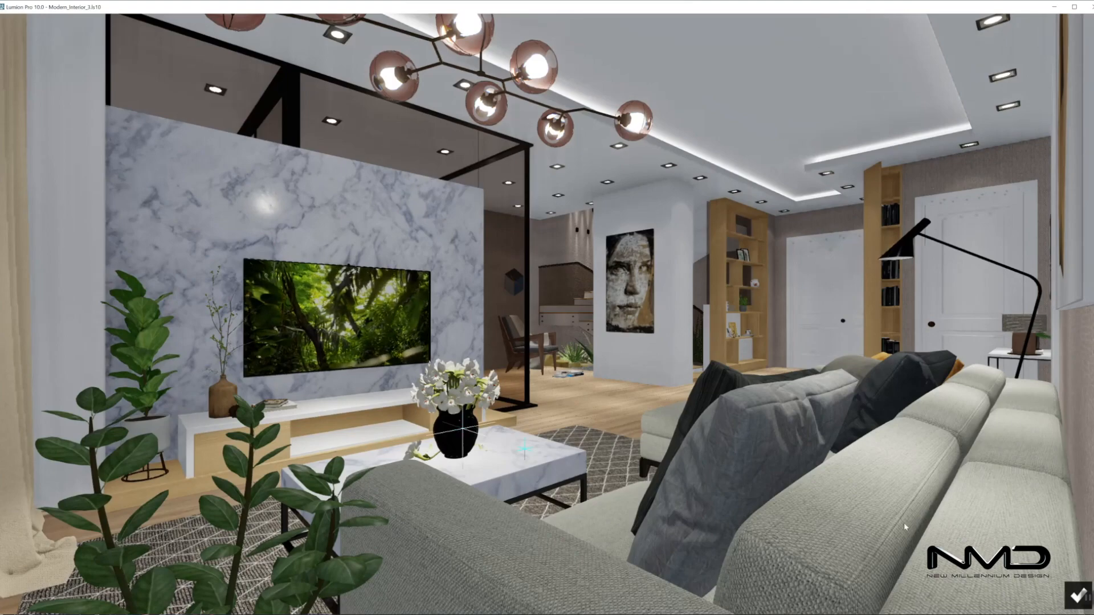
{"action": "left_click", "coordinate": [1074, 592]}
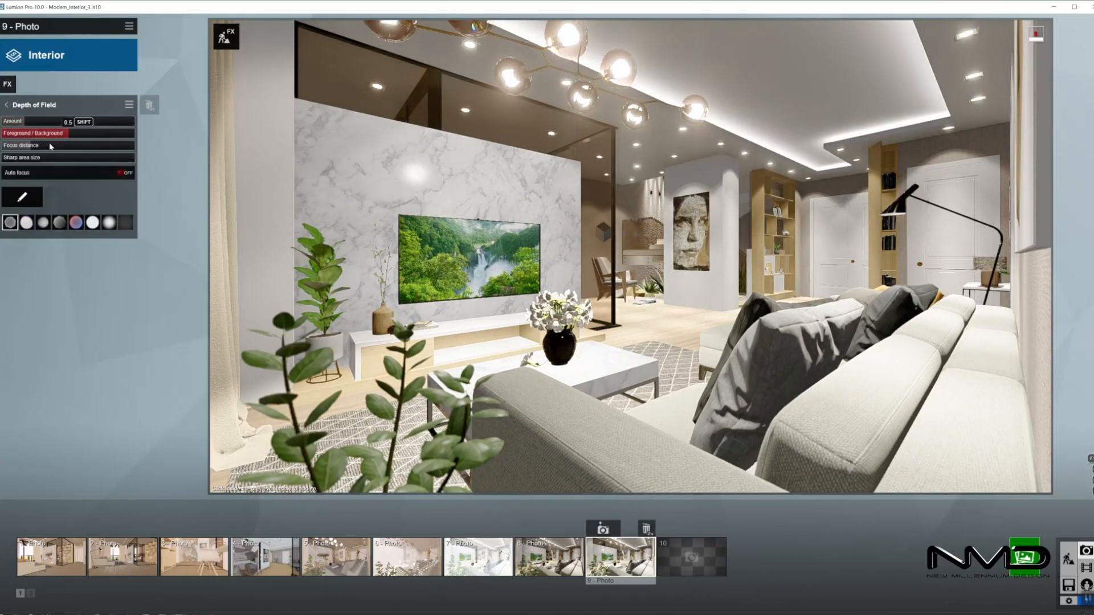
- Turn on auto focus for Depth of Field, set Foreground / Background to 0.1 and increase the amount slightly
{"action": "left_click", "coordinate": [119, 173]}
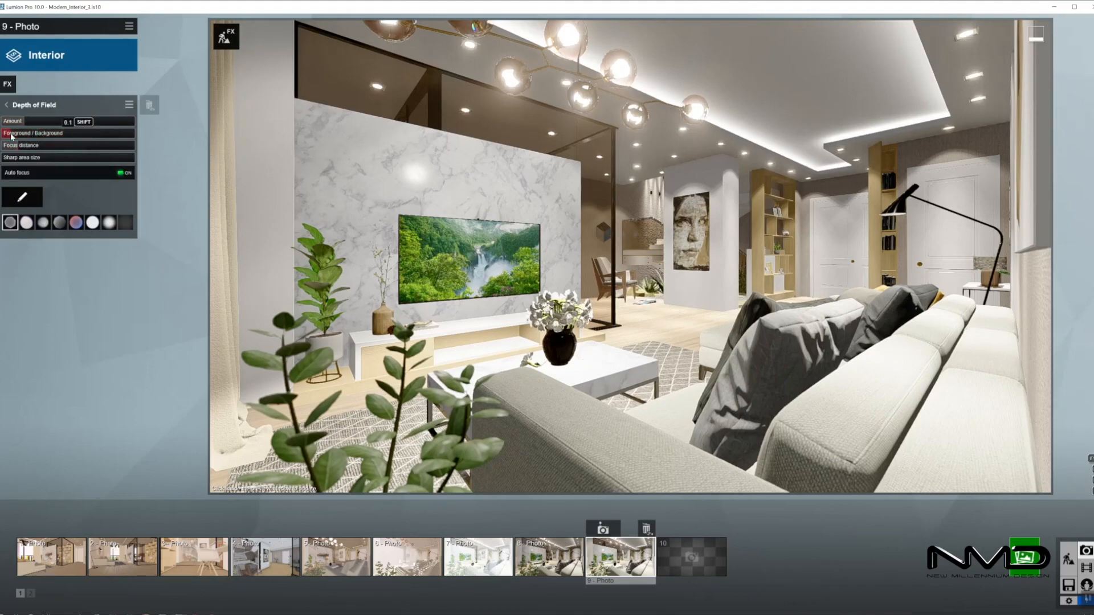
{"action": "left_click_drag", "start_coordinate": [24, 120], "coordinate": [35, 119]}
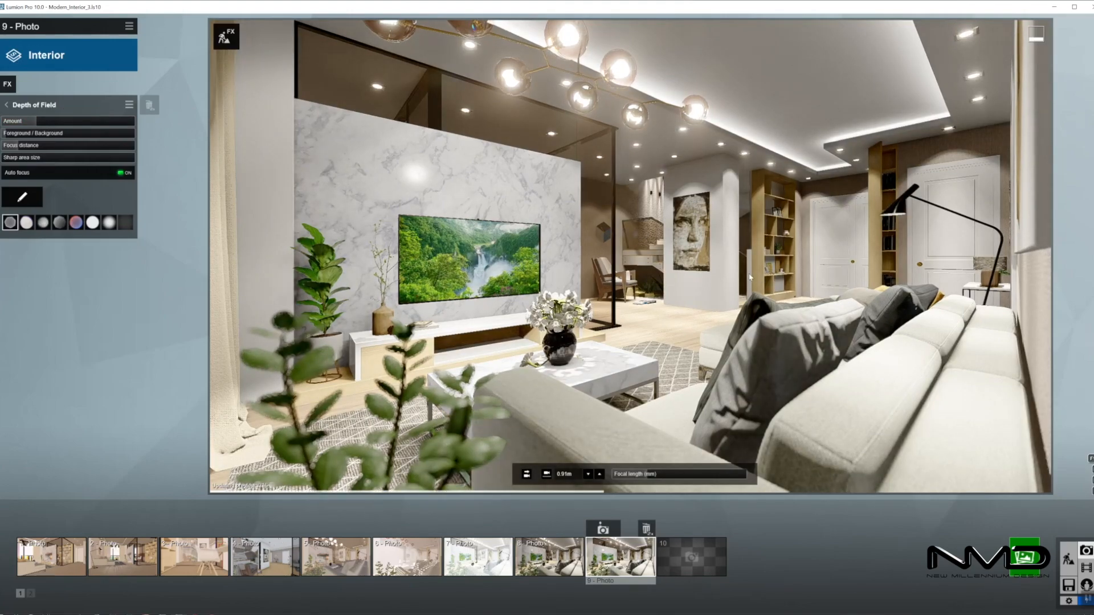
{"action": "left_click", "coordinate": [13, 107]}
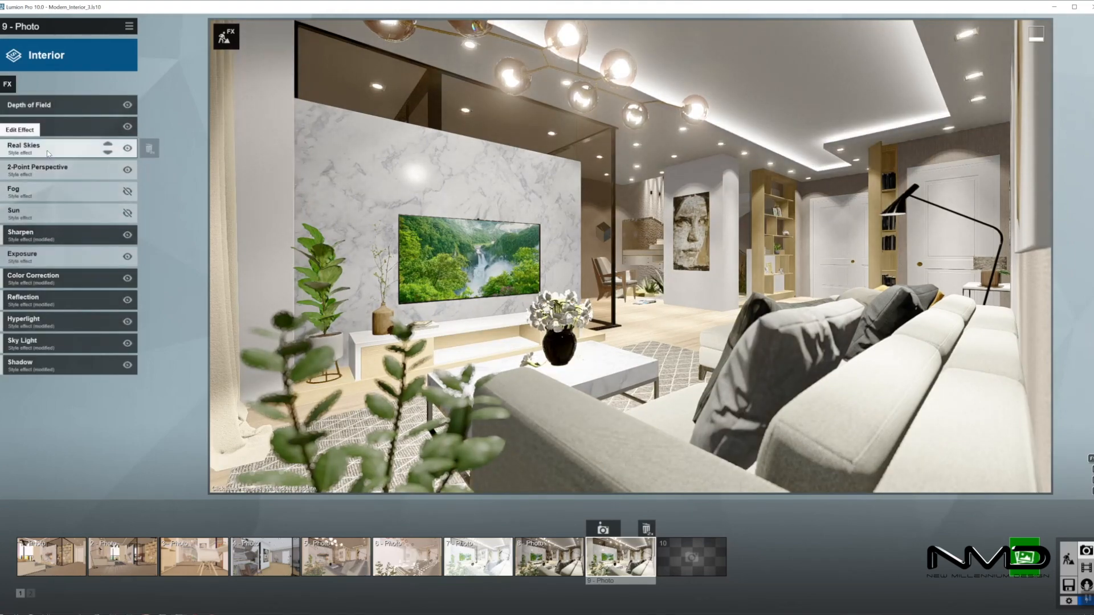
- Set the Exposure effect to 0.7, and open the Color Correction effect
{"action": "left_click", "coordinate": [40, 255]}
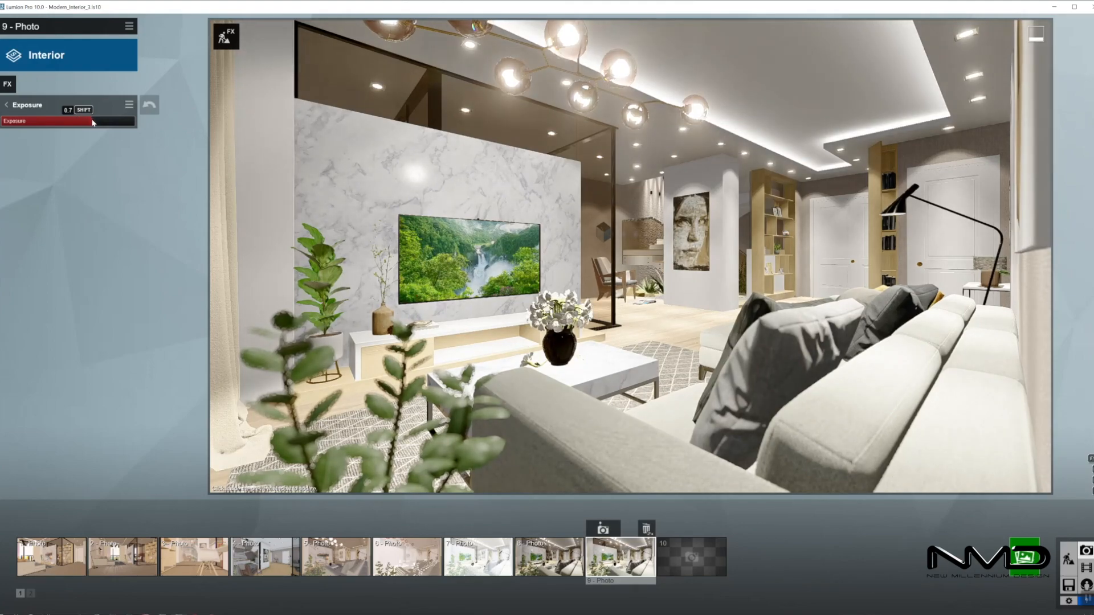
{"action": "left_click", "coordinate": [9, 104]}
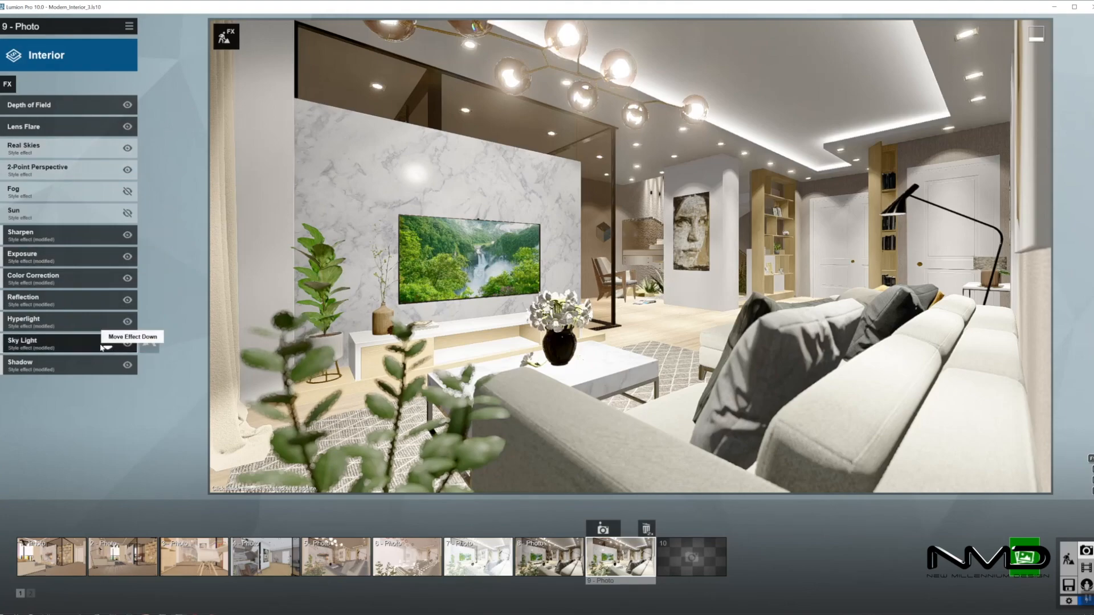
{"action": "left_click", "coordinate": [68, 280]}
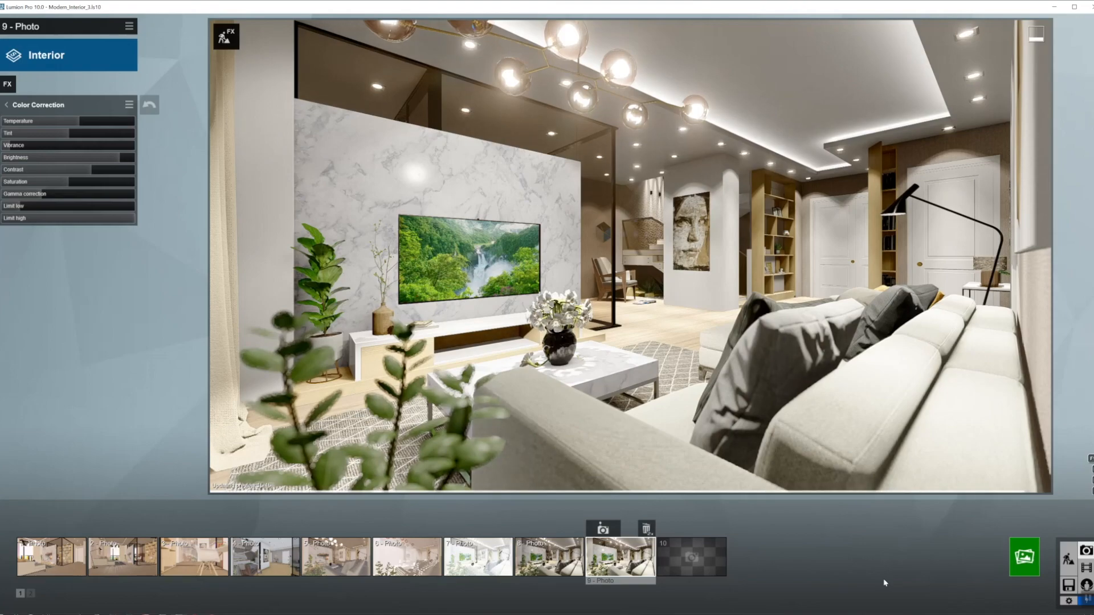
{"action": "mouse_move", "coordinate": [1087, 600]}
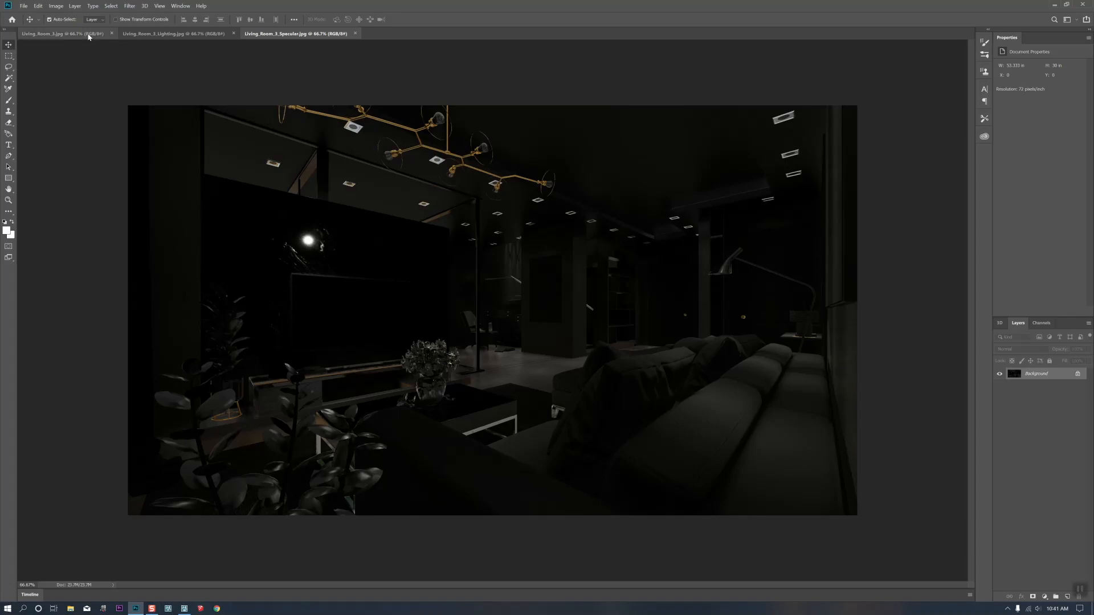
- In Photoshop, add the Living_Room_3_Specular.jpg image as a layer over Living_Room_3.jpg, and set its blend mode to Screen
{"action": "left_click_drag", "start_coordinate": [296, 159], "coordinate": [582, 296]}
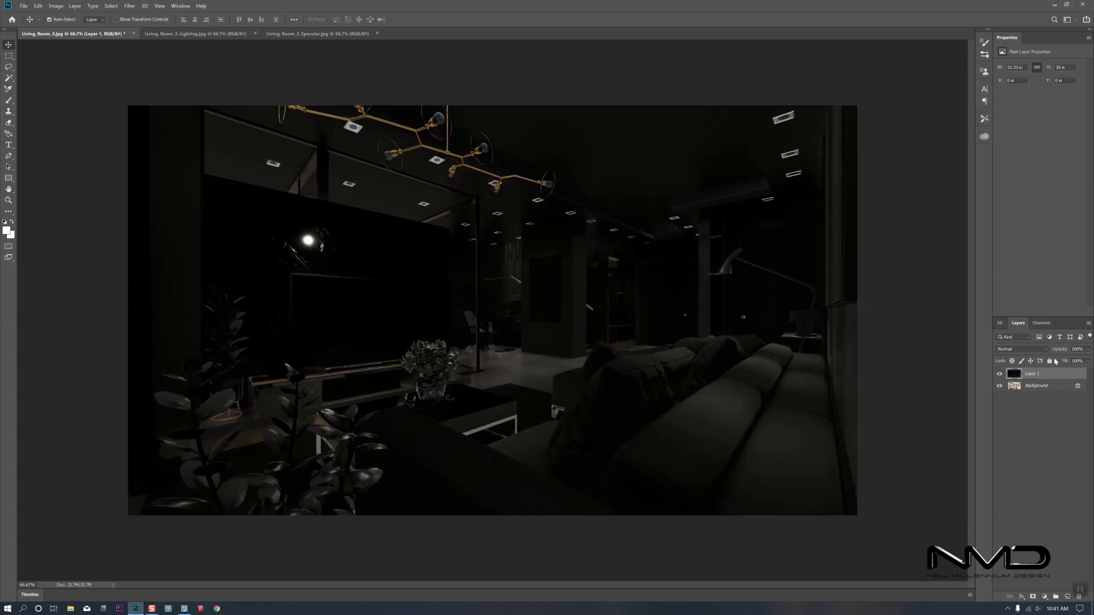
{"action": "left_click", "coordinate": [1022, 350]}
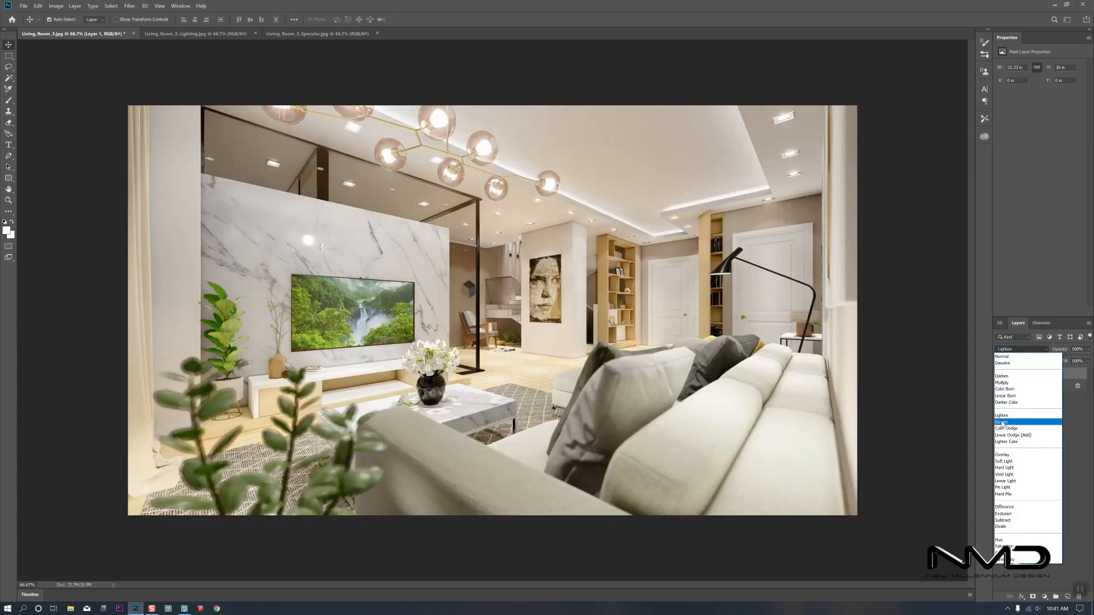
{"action": "left_click", "coordinate": [1002, 425]}
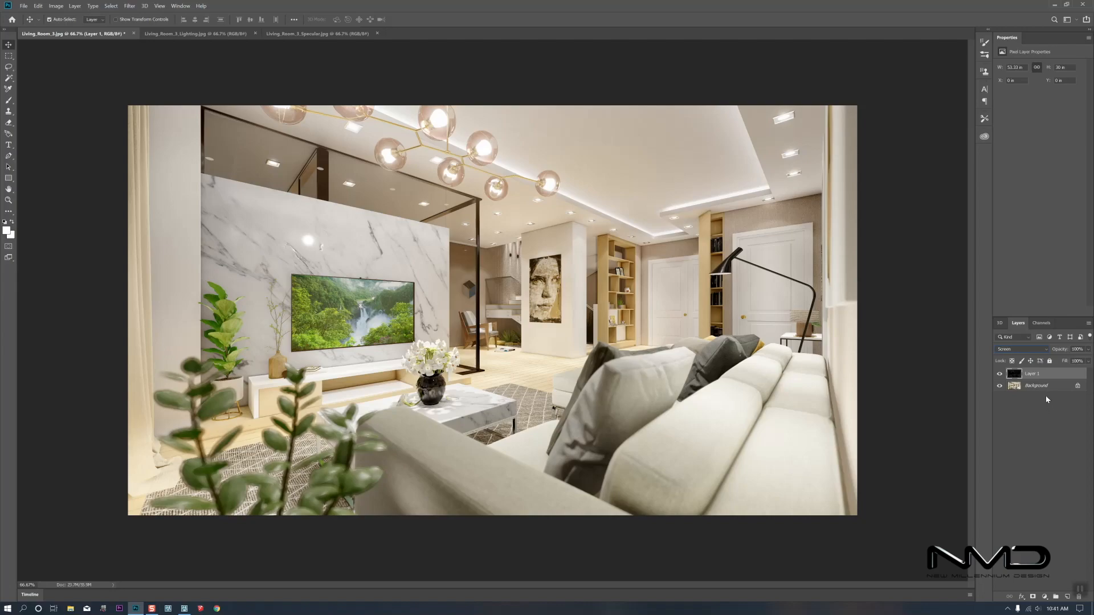
- Duplicate the Background layer, and merge the copy with the specular layer above it
{"action": "left_click_drag", "start_coordinate": [1047, 390], "coordinate": [1067, 597]}
{"action": "left_click", "coordinate": [1036, 377]}
{"action": "left_click", "coordinate": [1088, 350]}
{"action": "left_click", "coordinate": [1000, 374]}
{"action": "left_click", "coordinate": [999, 374]}
{"action": "left_click", "coordinate": [1039, 387], "text": "shift"}
{"action": "right_click", "coordinate": [1038, 389]}
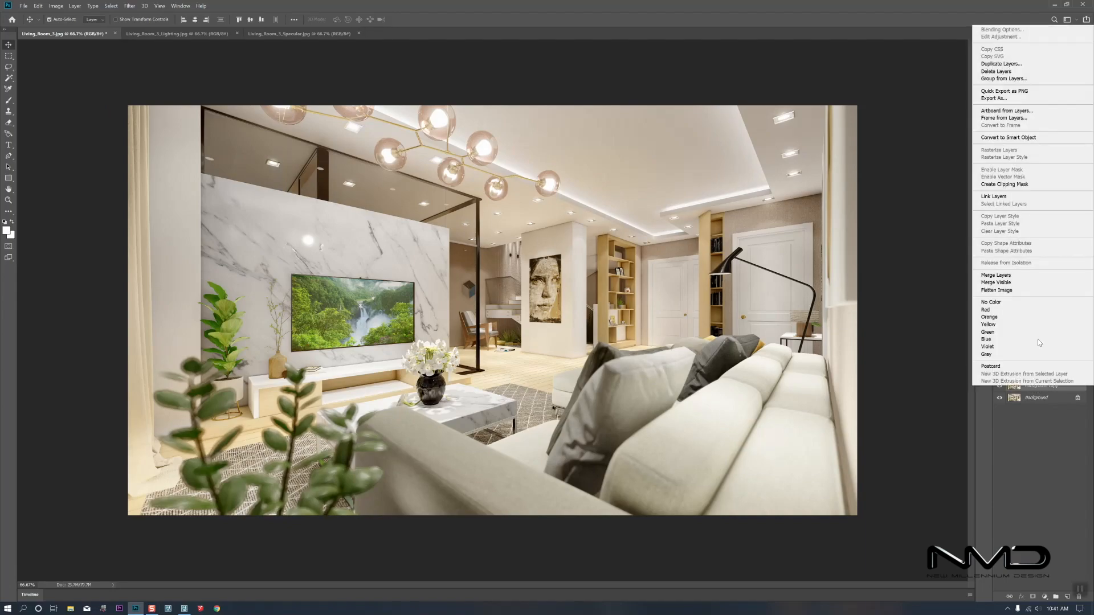
{"action": "left_click", "coordinate": [1013, 276]}
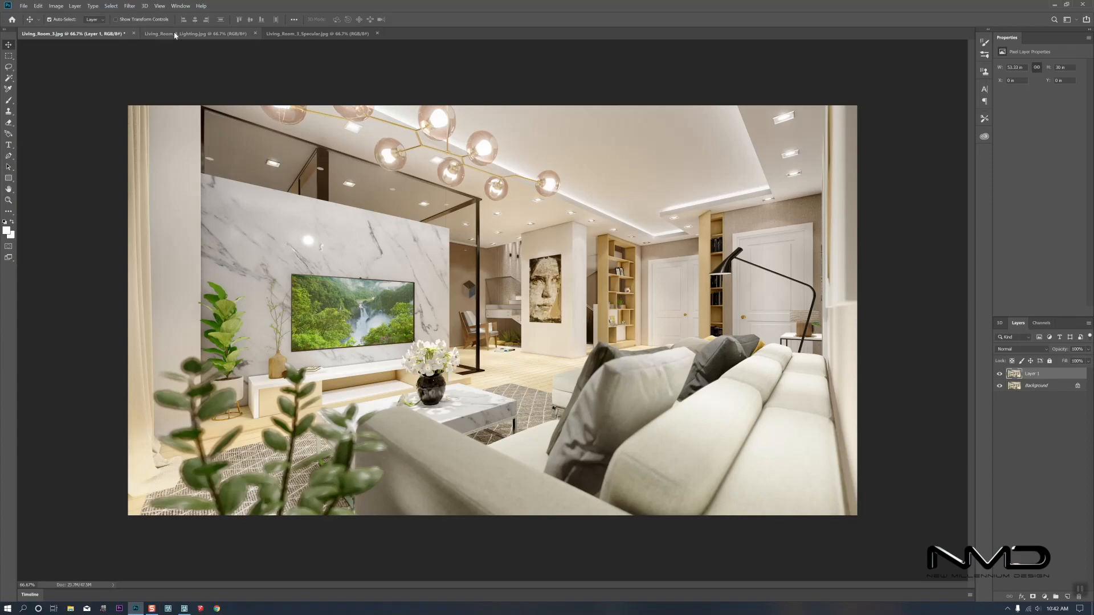
- Add the Living_Room_3_Lighting.jpg image as a layer over Living_Room_3.jpg, and set its blend mode to Soft Light
{"action": "left_click", "coordinate": [195, 33]}
{"action": "left_click_drag", "start_coordinate": [425, 214], "coordinate": [655, 320]}
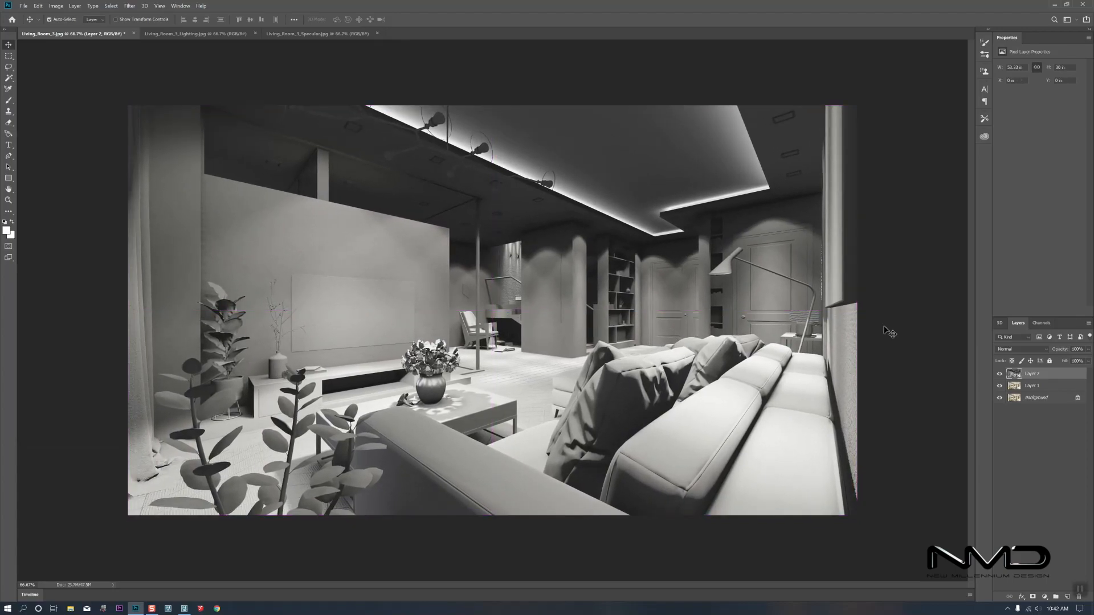
{"action": "left_click", "coordinate": [1019, 349]}
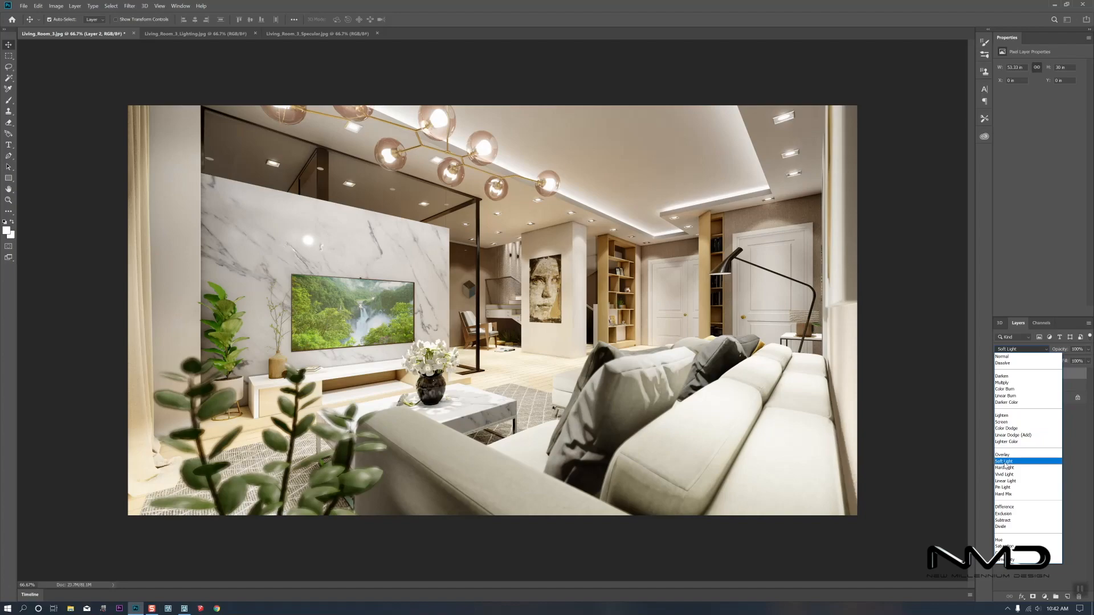
{"action": "left_click", "coordinate": [1005, 463]}
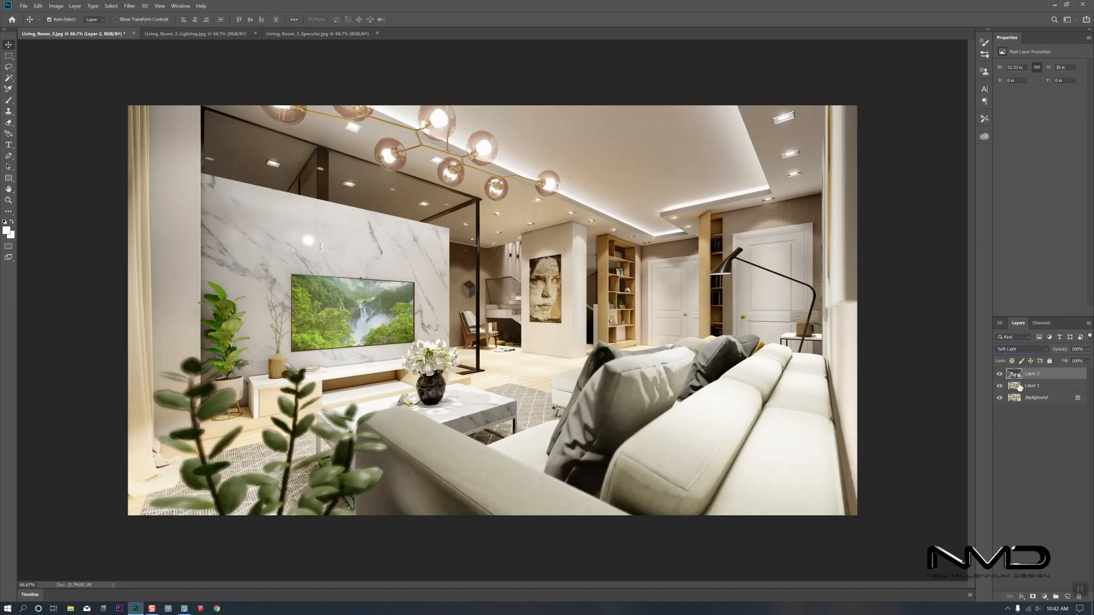
{"action": "left_click", "coordinate": [1001, 374]}
{"action": "left_click", "coordinate": [1001, 375]}
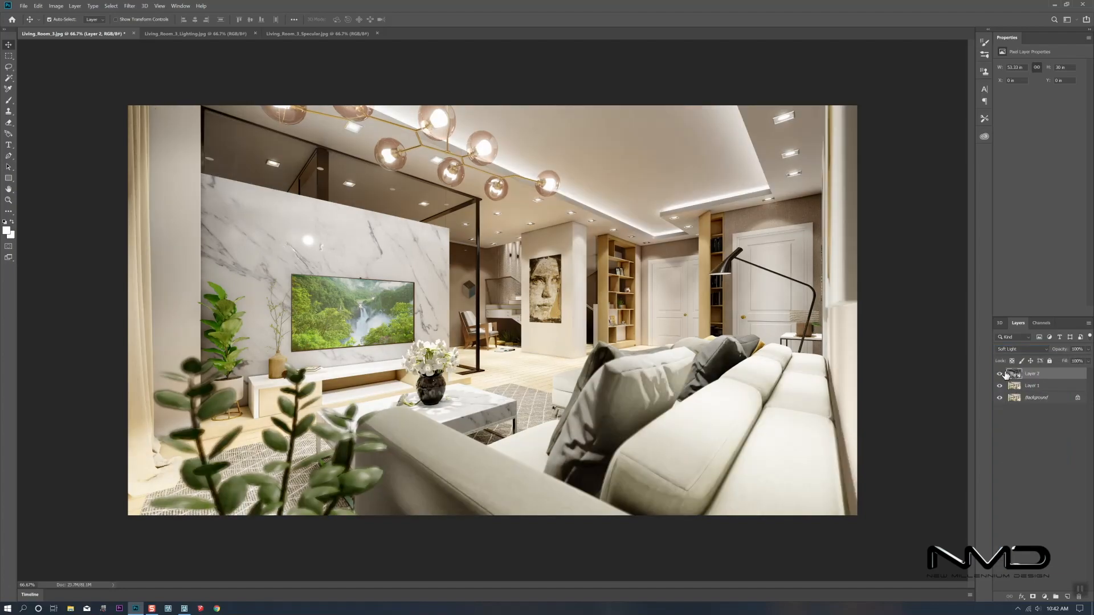
- Lower the lighting layer's opacity to about 64%, and compare the image with the layer hidden and shown
{"action": "left_click", "coordinate": [1089, 350]}
{"action": "left_click_drag", "start_coordinate": [1086, 360], "coordinate": [1071, 360]}
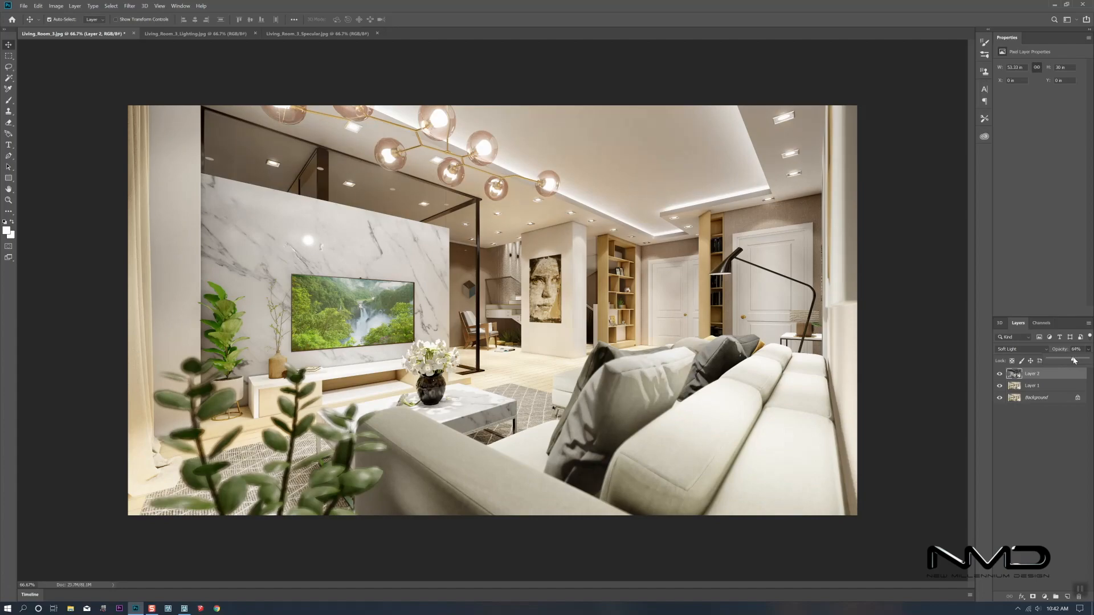
{"action": "left_click", "coordinate": [1000, 373]}
{"action": "left_click", "coordinate": [999, 374]}
{"action": "left_click", "coordinate": [1089, 350]}
- Merge the lighting layer with Layer 1, and compare the merged result with the original Background
{"action": "left_click", "coordinate": [1035, 387]}
{"action": "right_click", "coordinate": [1036, 387]}
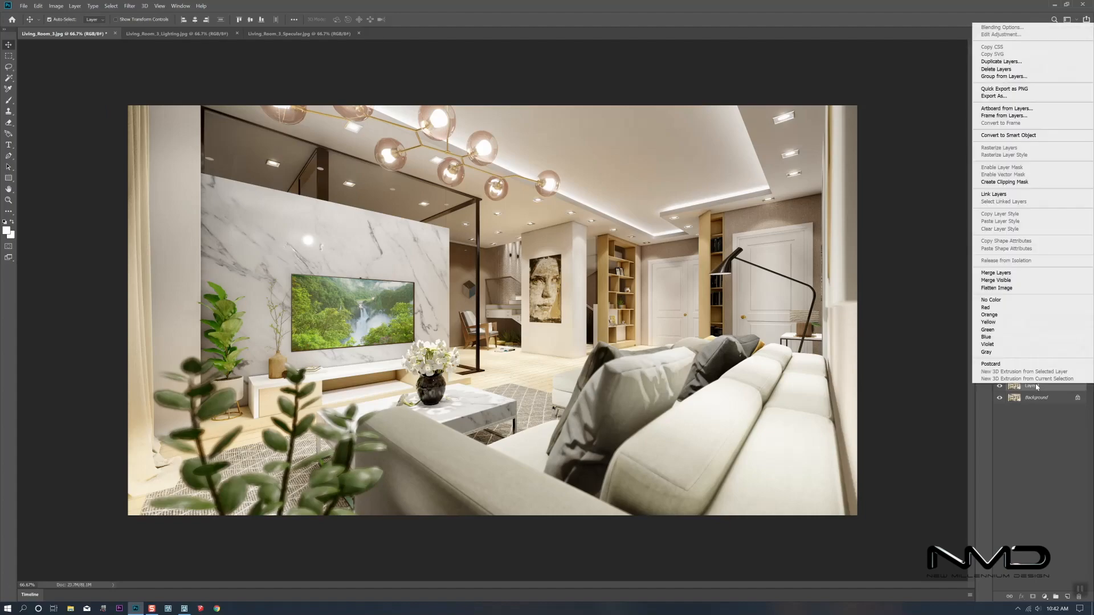
{"action": "left_click", "coordinate": [996, 273]}
{"action": "left_click", "coordinate": [1000, 375]}
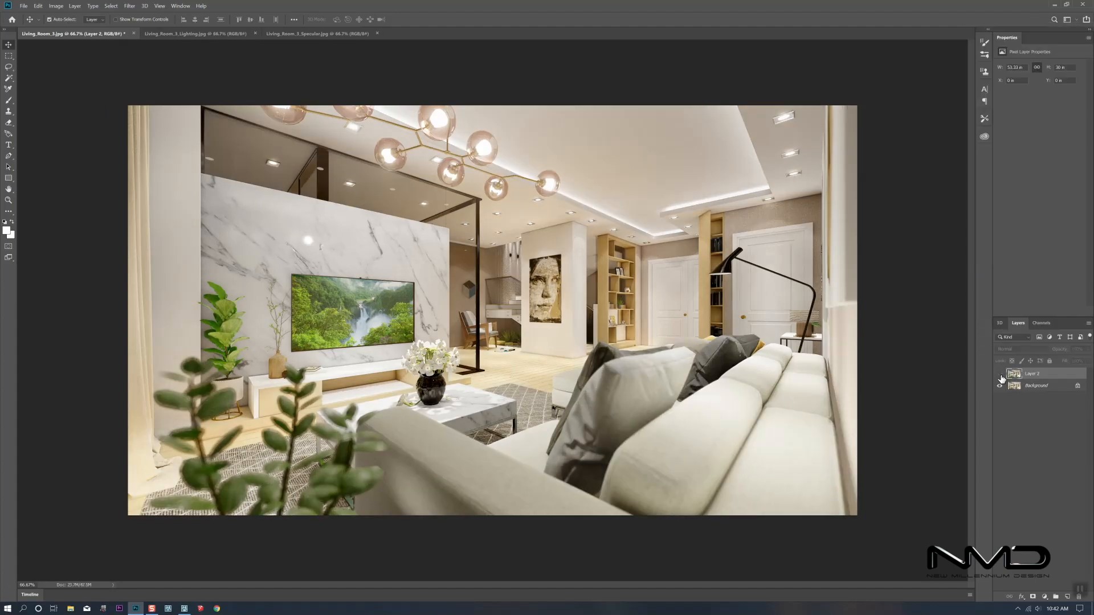
{"action": "left_click", "coordinate": [1000, 375]}
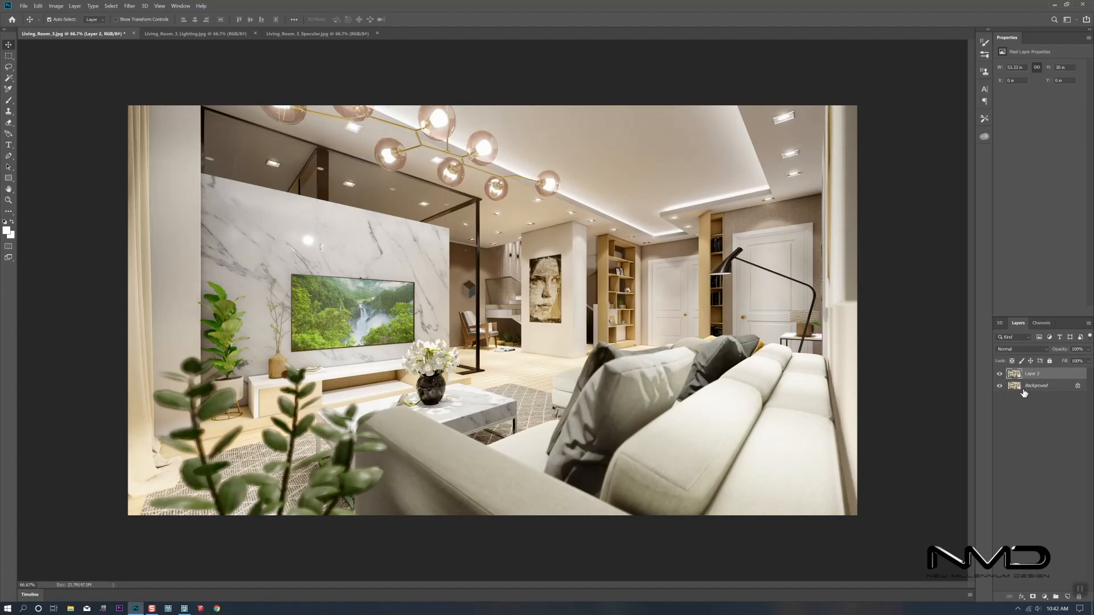
- Open the Camera Raw Filter on Layer 2, and apply the Modern 06 profile at its default amount
{"action": "left_click", "coordinate": [130, 6]}
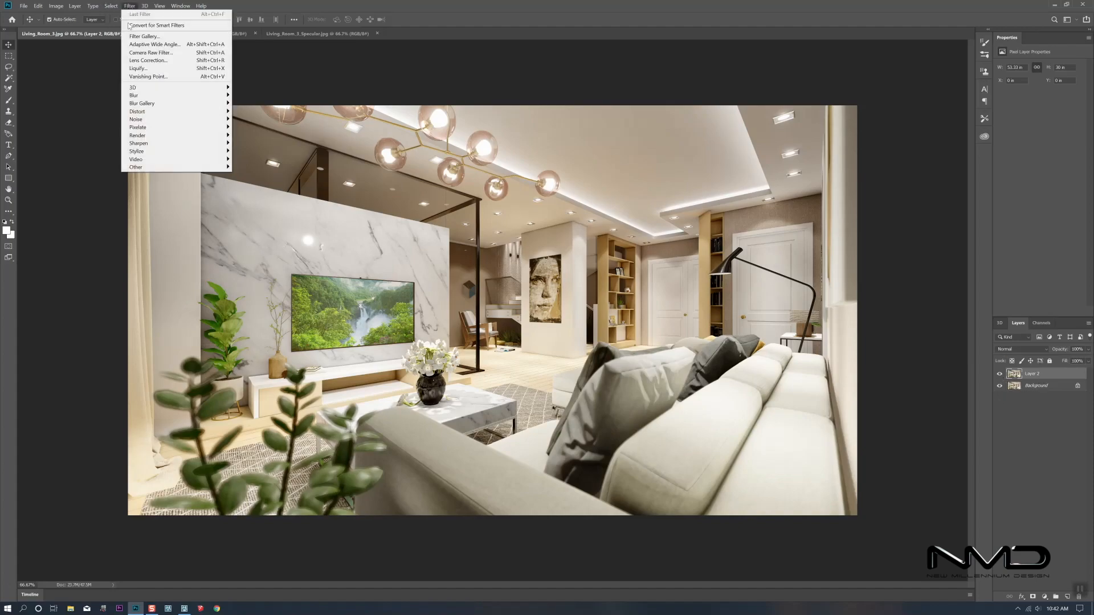
{"action": "left_click", "coordinate": [142, 52]}
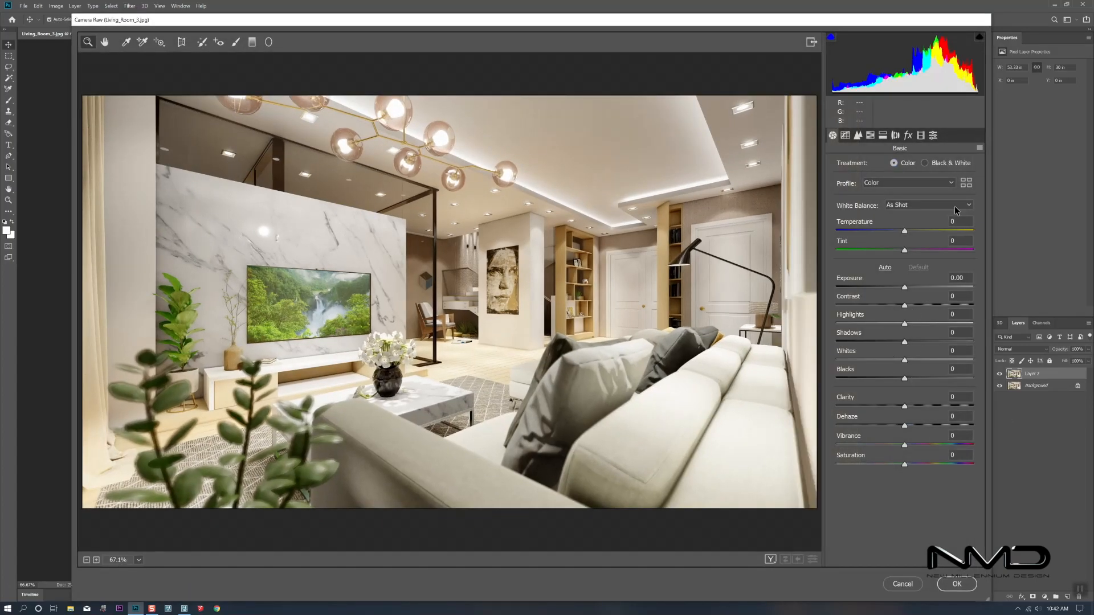
{"action": "left_click", "coordinate": [966, 182]}
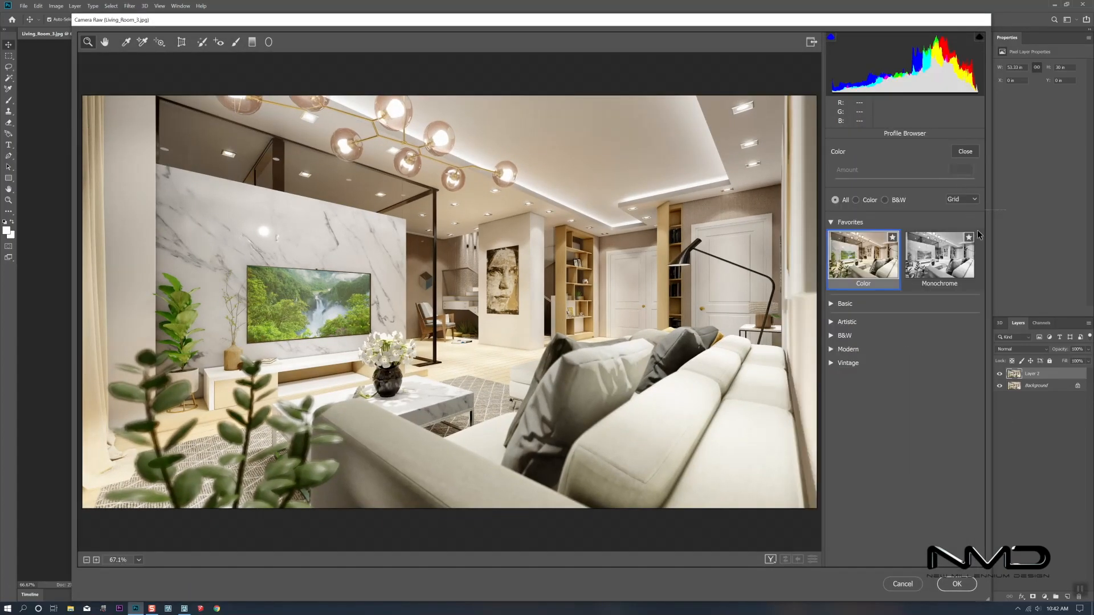
{"action": "left_click", "coordinate": [831, 349]}
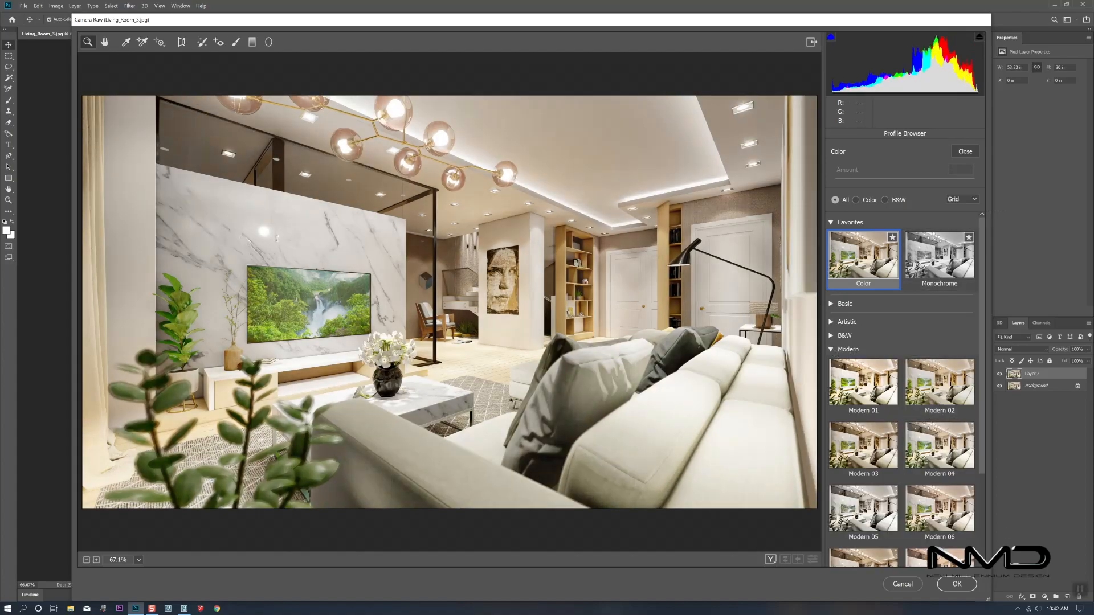
{"action": "left_click", "coordinate": [927, 511]}
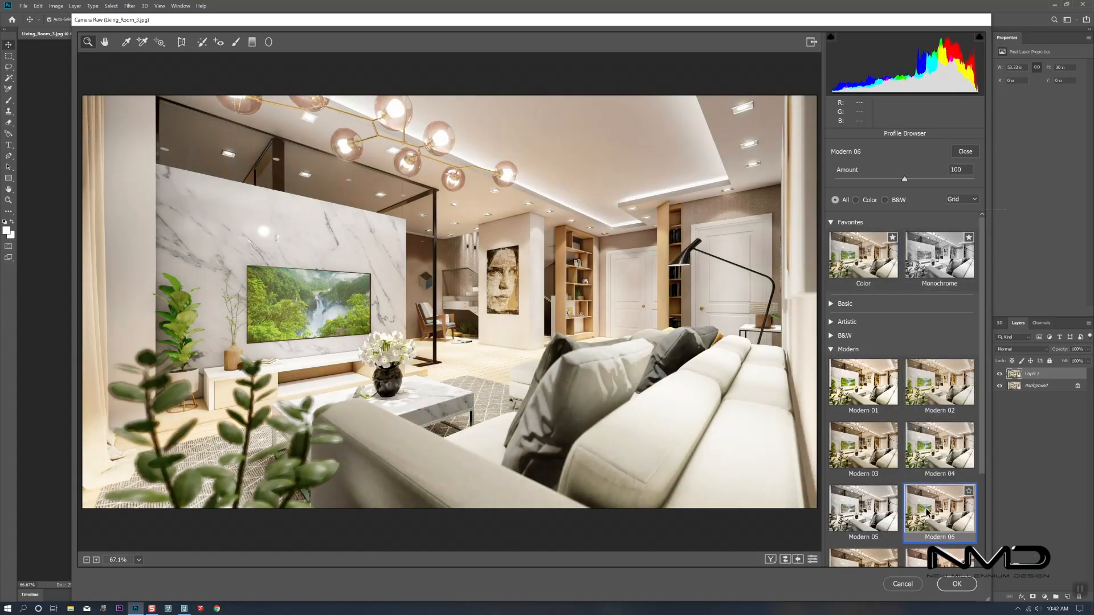
{"action": "left_click", "coordinate": [964, 151]}
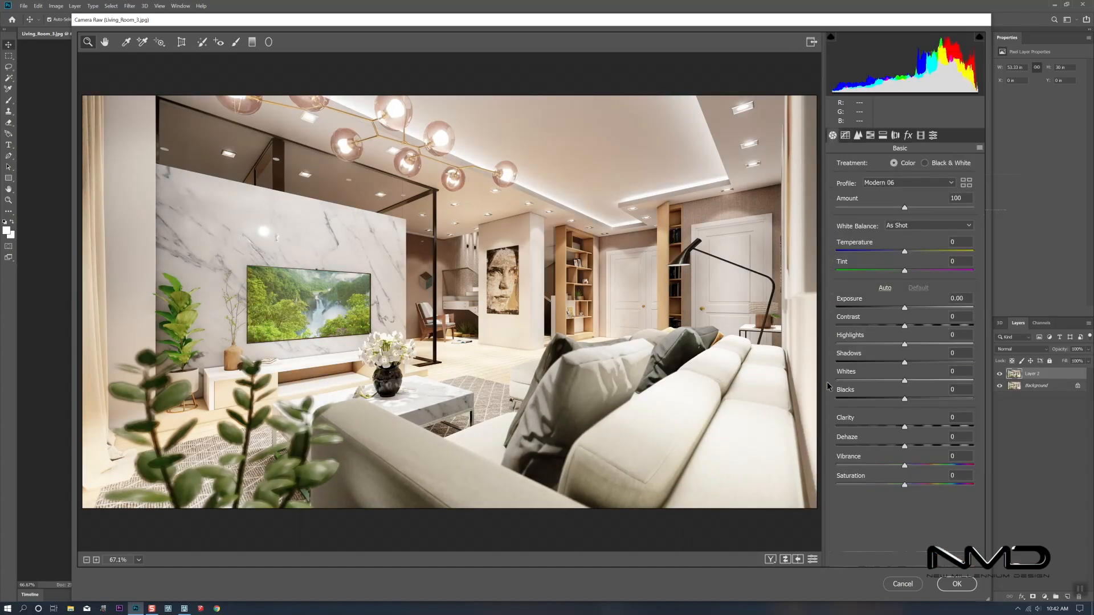
- Set Contrast to -6, Highlights -68, Shadows +32, Whites +30, Blacks -11, Clarity +24, Dehaze +8 and Vibrance +6
{"action": "left_click_drag", "start_coordinate": [907, 432], "coordinate": [908, 465]}
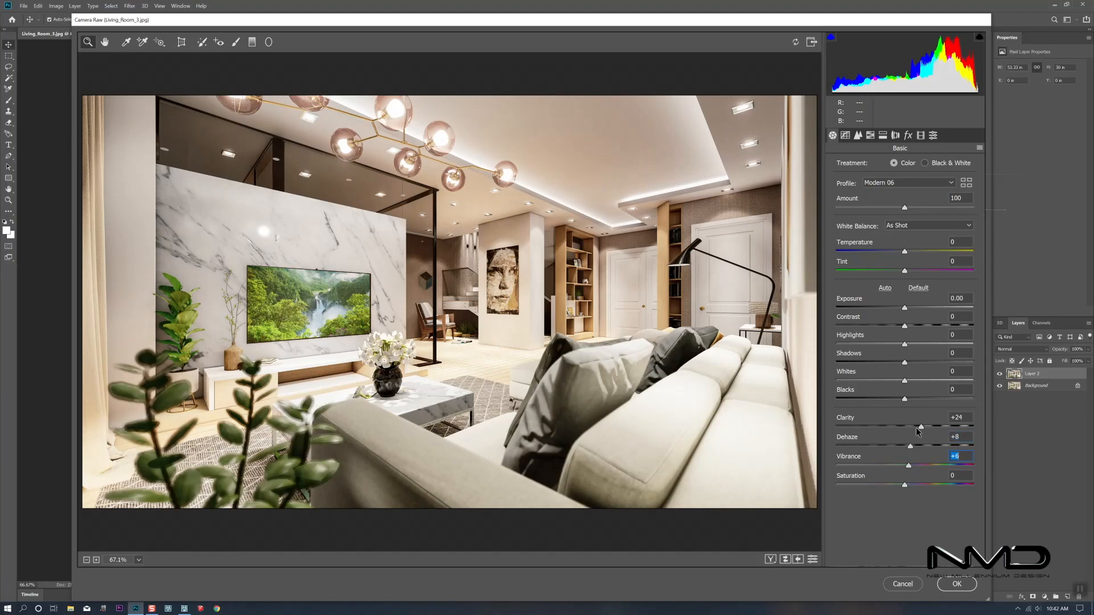
{"action": "left_click_drag", "start_coordinate": [906, 401], "coordinate": [855, 342]}
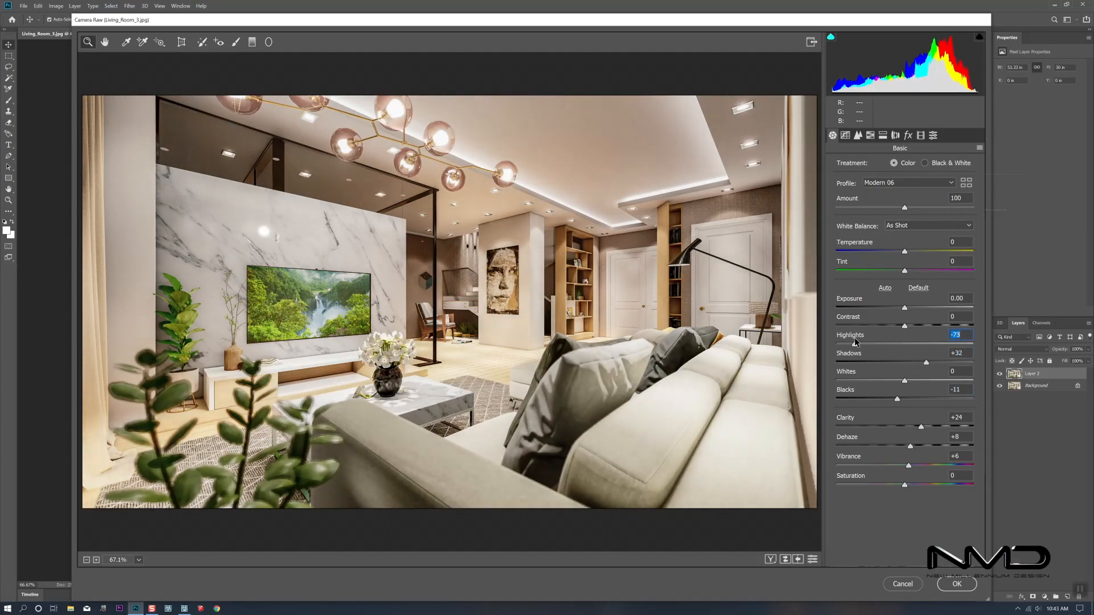
{"action": "left_click_drag", "start_coordinate": [905, 382], "coordinate": [927, 390]}
{"action": "left_click", "coordinate": [856, 345]}
{"action": "left_click_drag", "start_coordinate": [855, 345], "coordinate": [902, 329]}
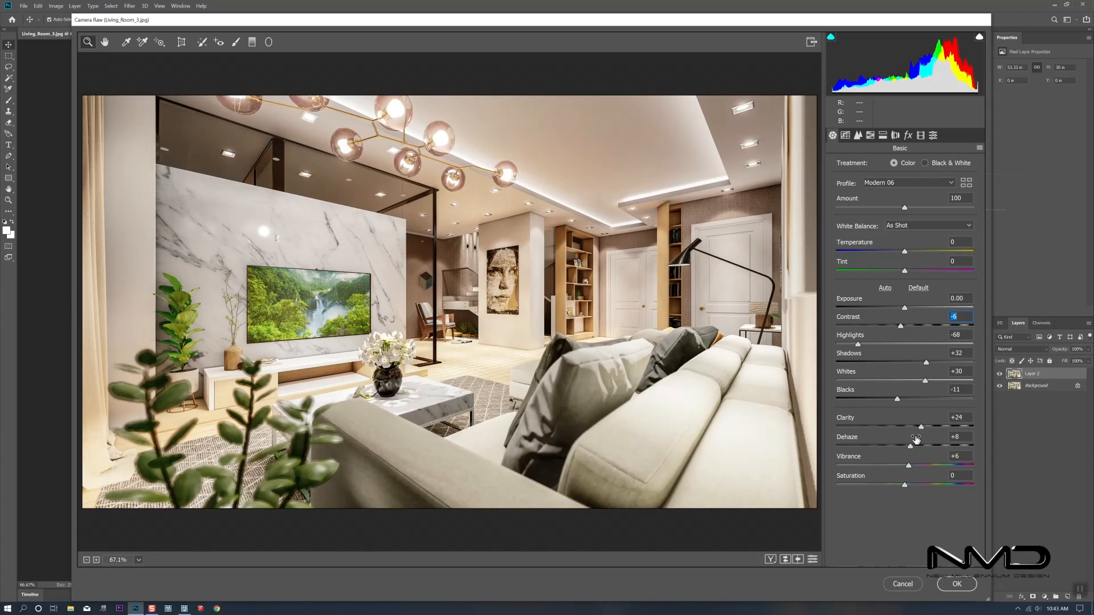
- Refine Clarity to +31, Dehaze +18, Vibrance +13, Blacks -13, Shadows +42 and Whites +25, then apply the filter and compare with Layer 2 hidden
{"action": "left_click_drag", "start_coordinate": [908, 466], "coordinate": [918, 468]}
{"action": "left_click_drag", "start_coordinate": [909, 448], "coordinate": [937, 405]}
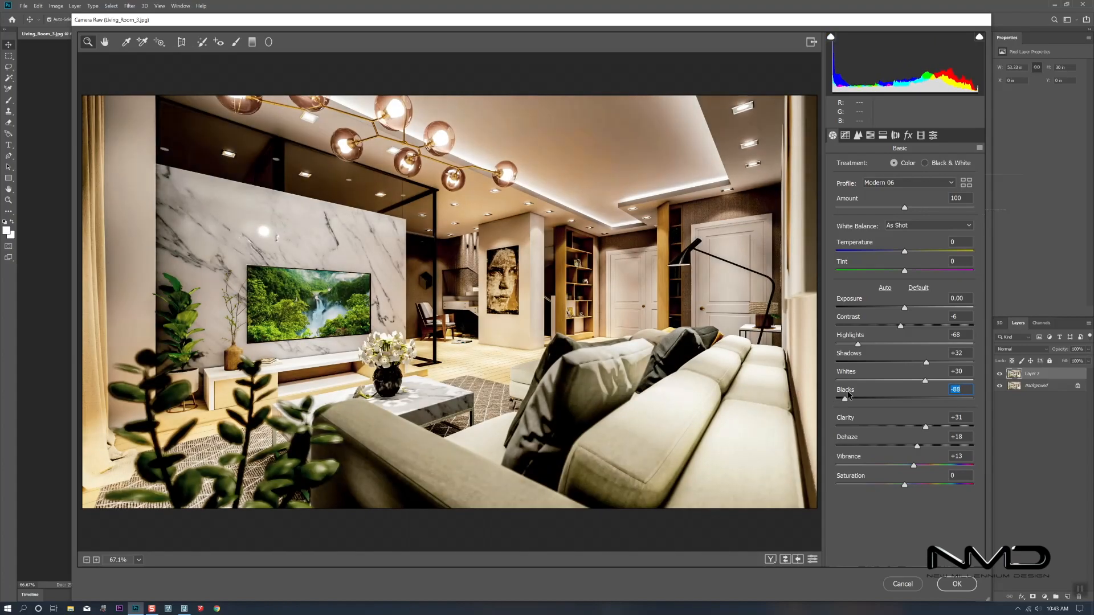
{"action": "left_click_drag", "start_coordinate": [837, 399], "coordinate": [896, 402]}
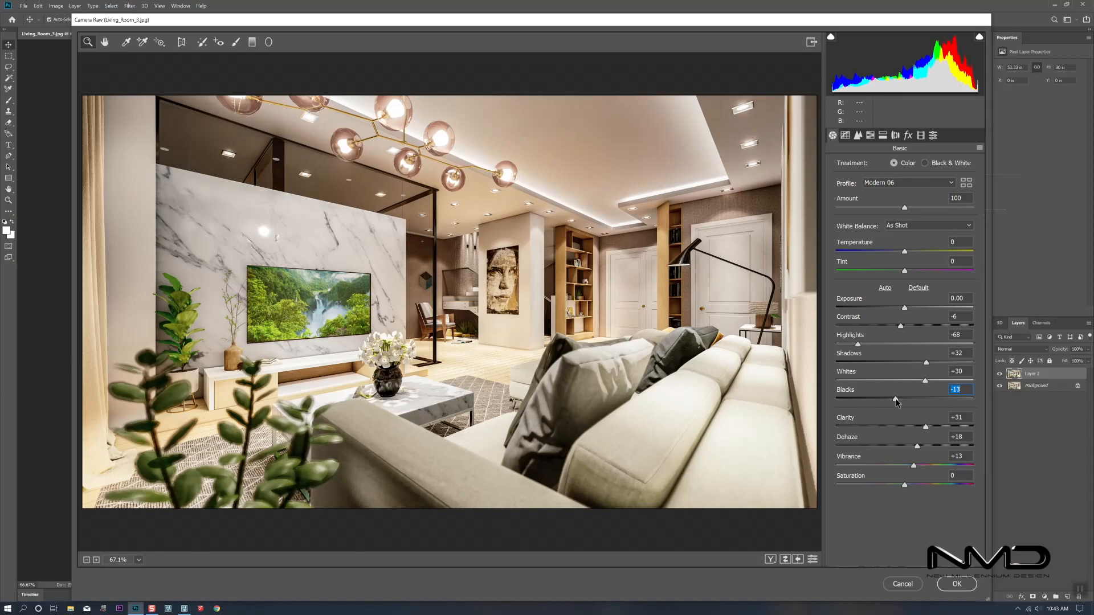
{"action": "mouse_move", "coordinate": [925, 380]}
{"action": "left_mouse_down"}
{"action": "mouse_move", "coordinate": [934, 387]}
{"action": "mouse_move", "coordinate": [937, 370]}
{"action": "mouse_move", "coordinate": [921, 388]}
{"action": "left_mouse_up"}
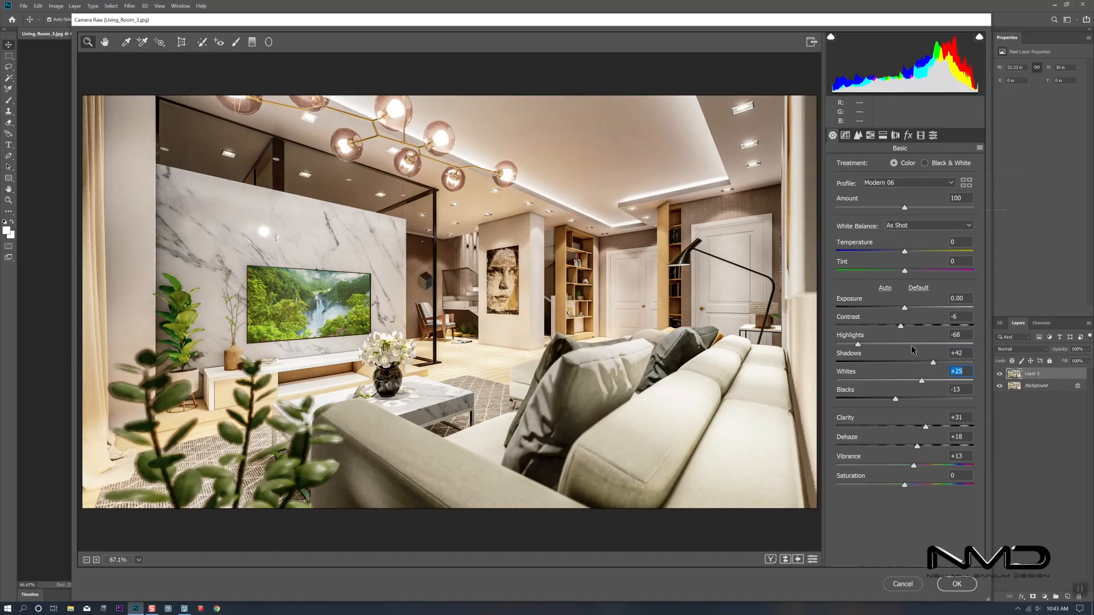
{"action": "left_click_drag", "start_coordinate": [900, 326], "coordinate": [899, 329]}
{"action": "left_click", "coordinate": [957, 584]}
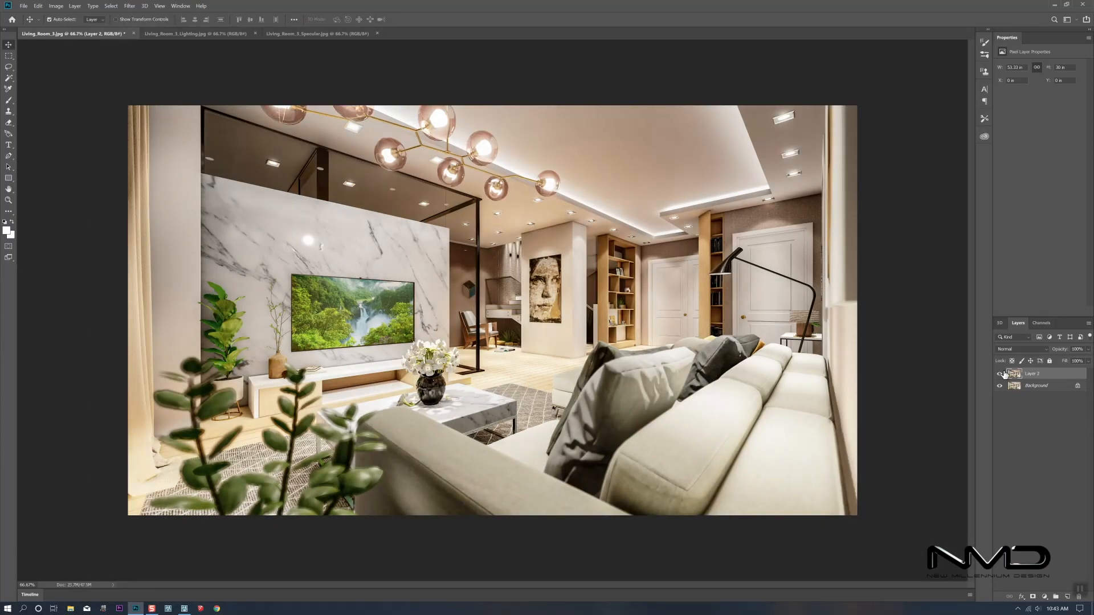
{"action": "left_click", "coordinate": [999, 374]}
{"action": "left_click", "coordinate": [1000, 374]}
- Add a Selective Color adjustment layer above Layer 2, and fine-tune the ink percentages of the Reds in Absolute mode
{"action": "left_click", "coordinate": [1045, 597]}
{"action": "left_click", "coordinate": [1047, 595]}
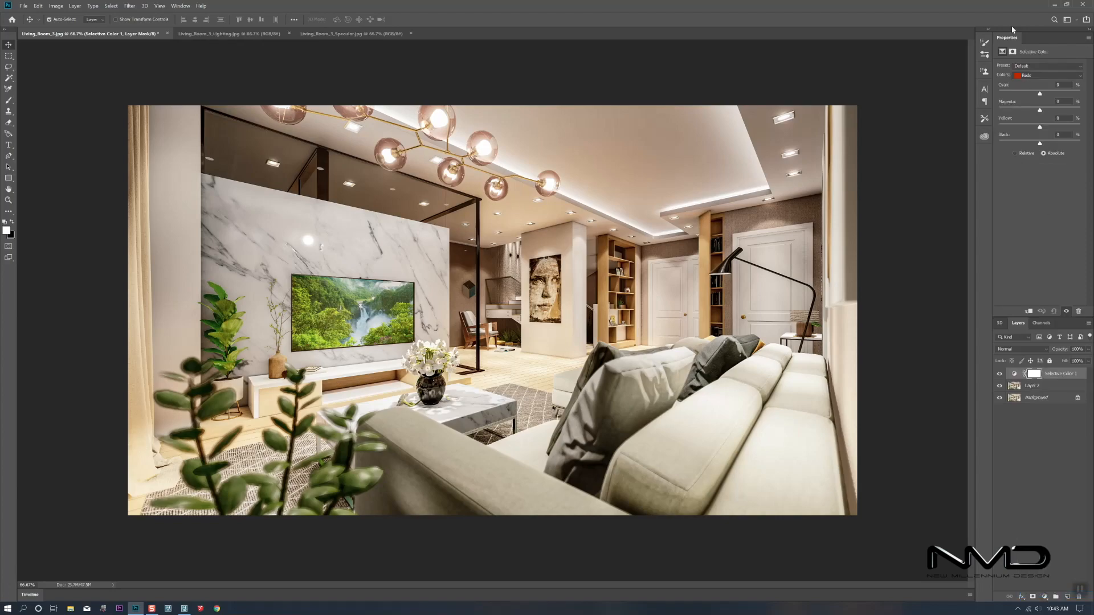
{"action": "left_click_drag", "start_coordinate": [1041, 95], "coordinate": [1040, 96]}
{"action": "left_click_drag", "start_coordinate": [1040, 111], "coordinate": [1037, 146]}
- Add a second Selective Color adjustment directly above Layer 2, and fine-tune the cyan, magenta, yellow and black of the Greens
{"action": "left_click", "coordinate": [1032, 386]}
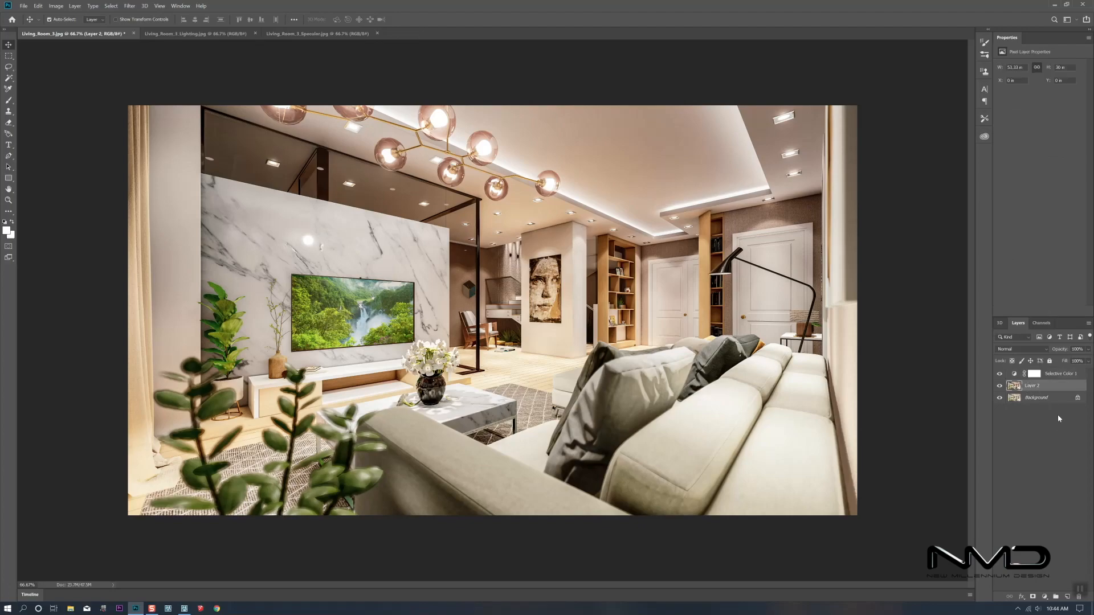
{"action": "left_click", "coordinate": [1045, 597]}
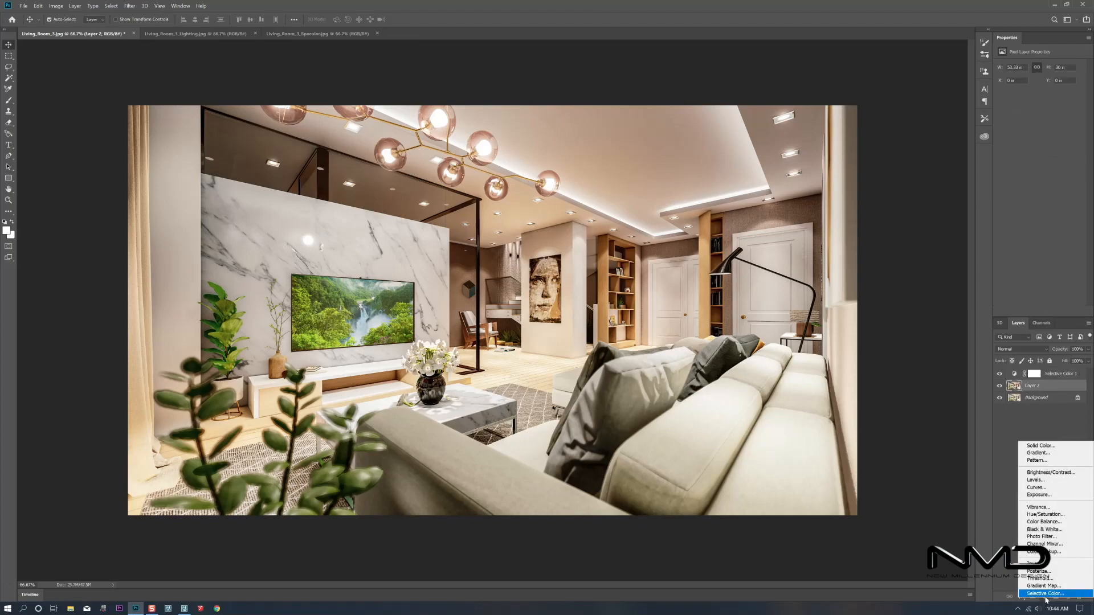
{"action": "left_click", "coordinate": [1048, 595]}
{"action": "left_click", "coordinate": [1043, 73]}
{"action": "left_click", "coordinate": [1038, 104]}
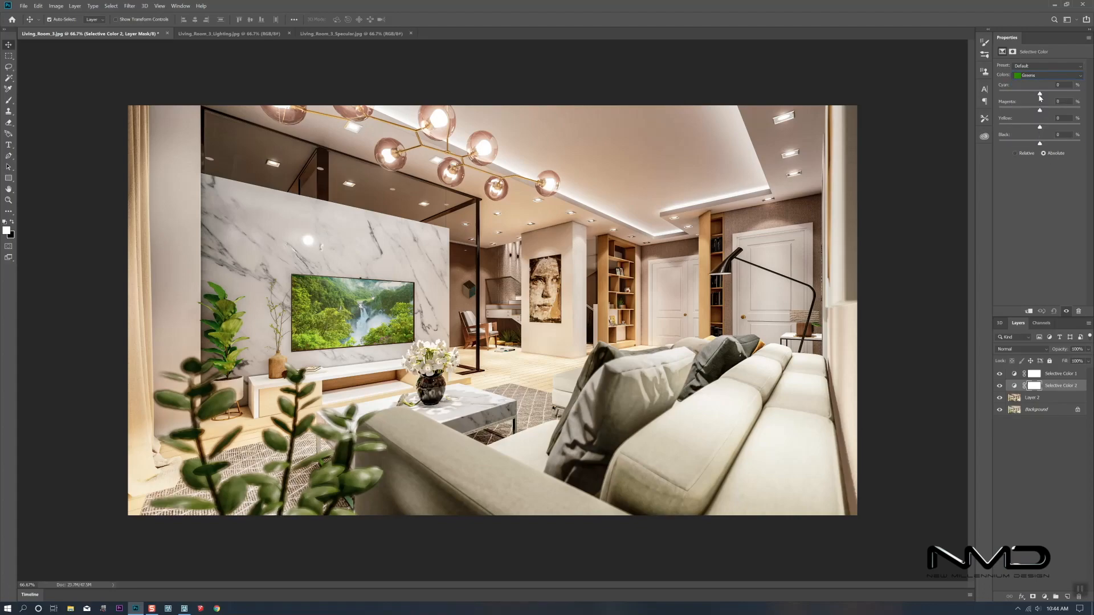
{"action": "mouse_move", "coordinate": [1040, 93]}
{"action": "left_mouse_down"}
{"action": "mouse_move", "coordinate": [1020, 94]}
{"action": "mouse_move", "coordinate": [1058, 96]}
{"action": "mouse_move", "coordinate": [1043, 98]}
{"action": "left_mouse_up"}
{"action": "mouse_move", "coordinate": [1048, 112]}
{"action": "left_mouse_down"}
{"action": "mouse_move", "coordinate": [1032, 112]}
{"action": "mouse_move", "coordinate": [1041, 95]}
{"action": "left_mouse_up"}
{"action": "left_click_drag", "start_coordinate": [1024, 127], "coordinate": [1032, 130]}
{"action": "left_click", "coordinate": [1055, 143]}
{"action": "left_click_drag", "start_coordinate": [1047, 147], "coordinate": [1043, 142]}
{"action": "left_click_drag", "start_coordinate": [1035, 129], "coordinate": [1041, 127]}
- Add a Brightness/Contrast adjustment above Layer 2 with brightness -2 and contrast -6, and compare the image with it hidden and shown
{"action": "left_click", "coordinate": [1031, 399]}
{"action": "left_click", "coordinate": [1044, 597]}
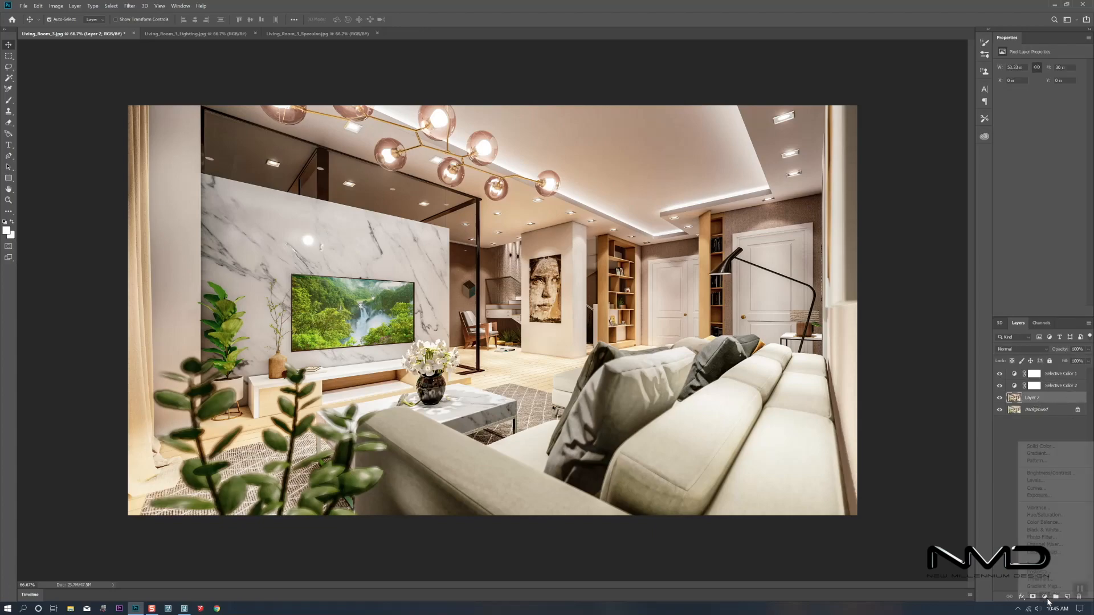
{"action": "left_click", "coordinate": [1050, 473]}
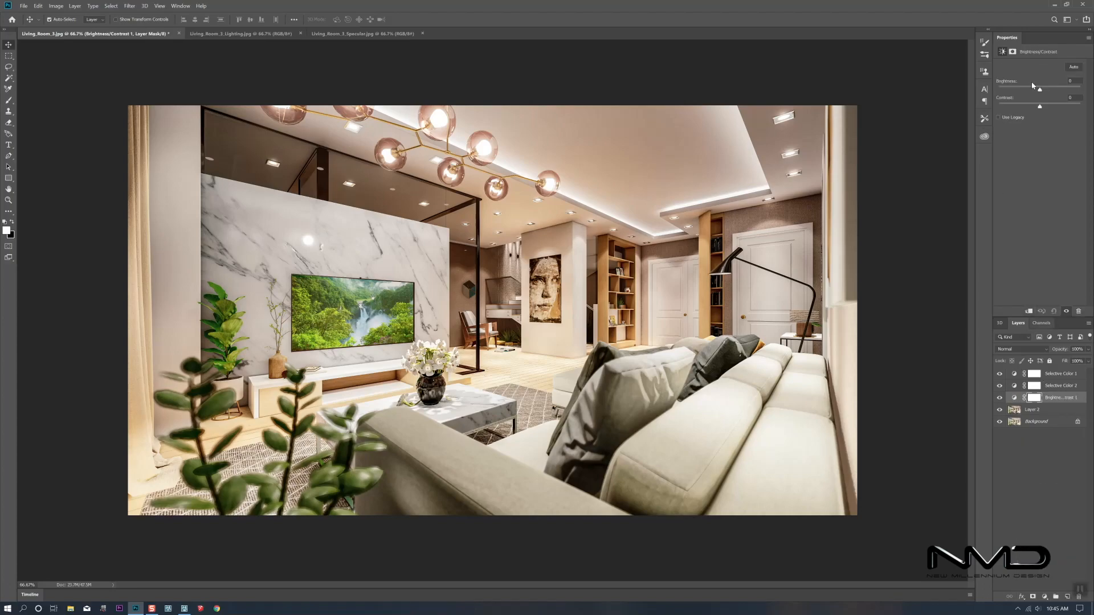
{"action": "left_click_drag", "start_coordinate": [1040, 92], "coordinate": [1038, 93]}
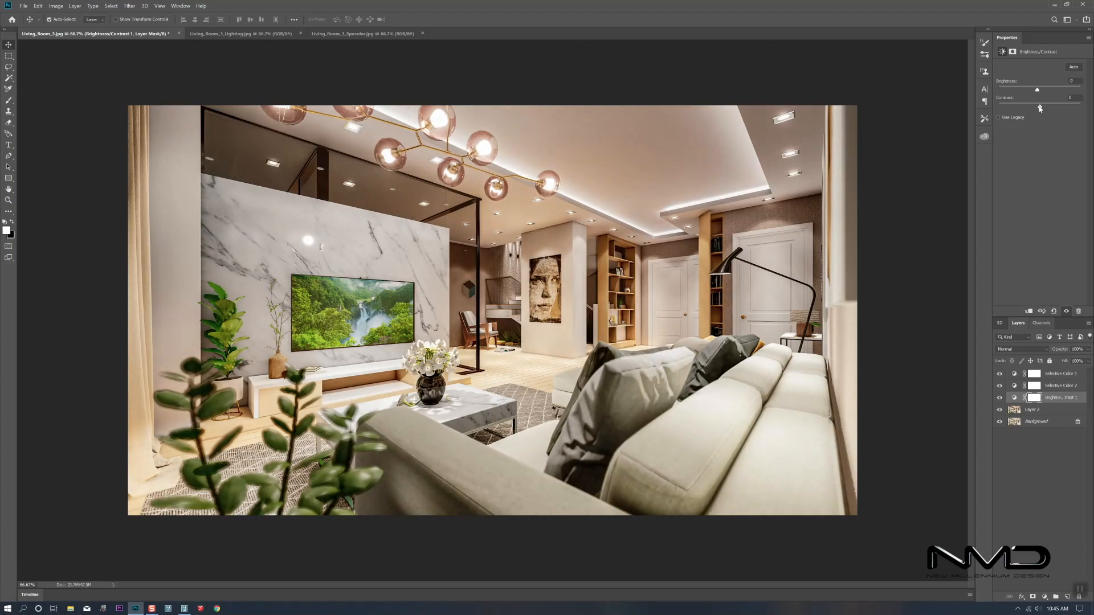
{"action": "left_click_drag", "start_coordinate": [1030, 107], "coordinate": [1040, 92]}
{"action": "left_click", "coordinate": [999, 398]}
{"action": "left_click", "coordinate": [999, 397]}
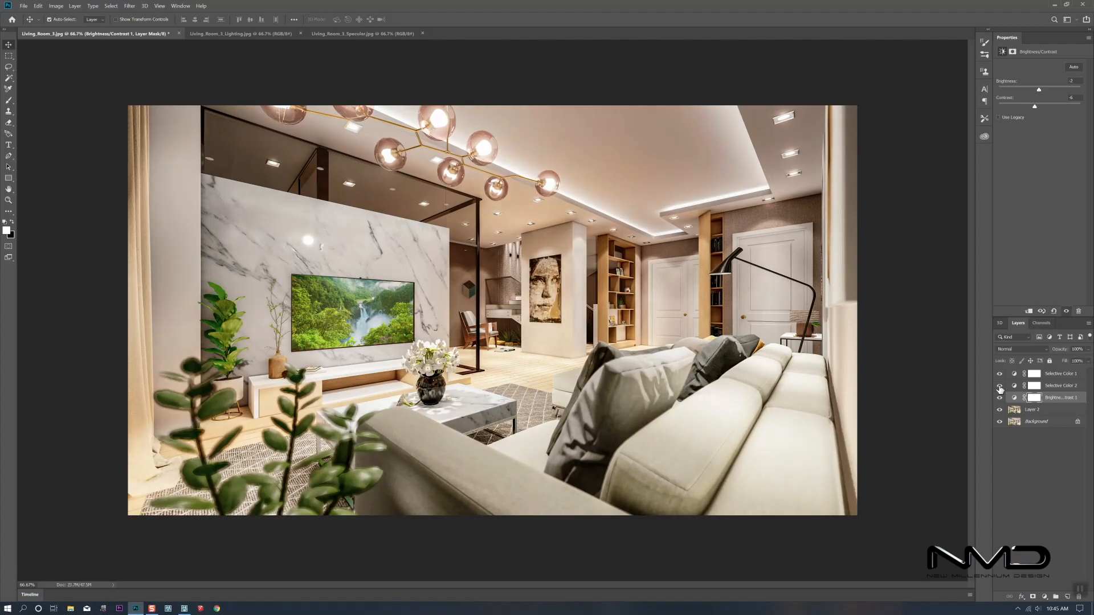
- Add a Color Balance adjustment above Layer 2, fine-tune the midtones' cyan-red and yellow-blue balance, and compare it hidden and shown
{"action": "left_click", "coordinate": [1033, 410]}
{"action": "left_click", "coordinate": [1044, 597]}
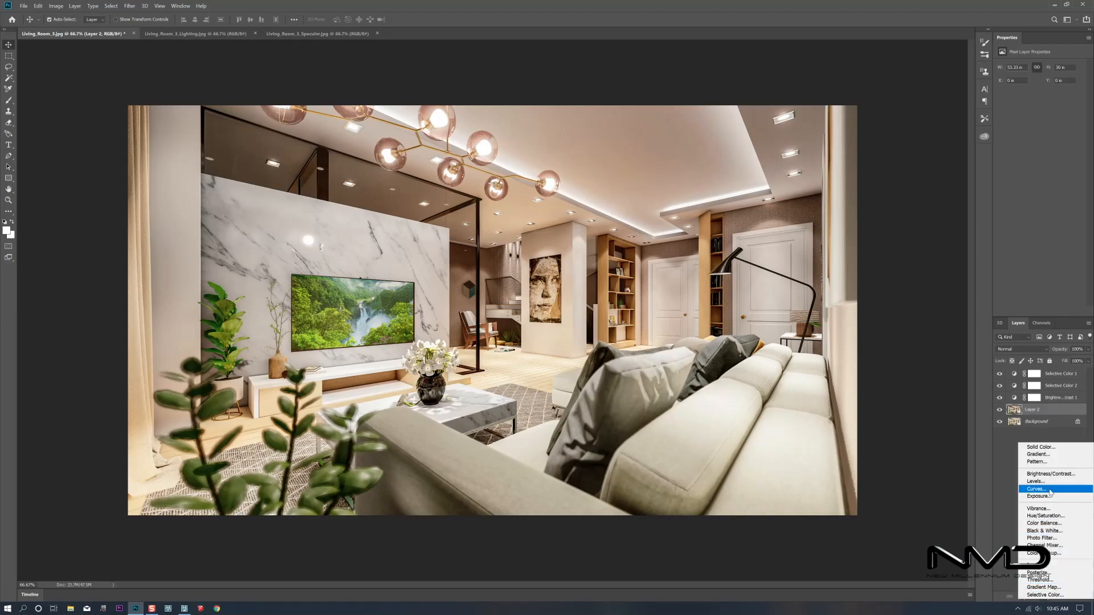
{"action": "left_click", "coordinate": [1043, 523]}
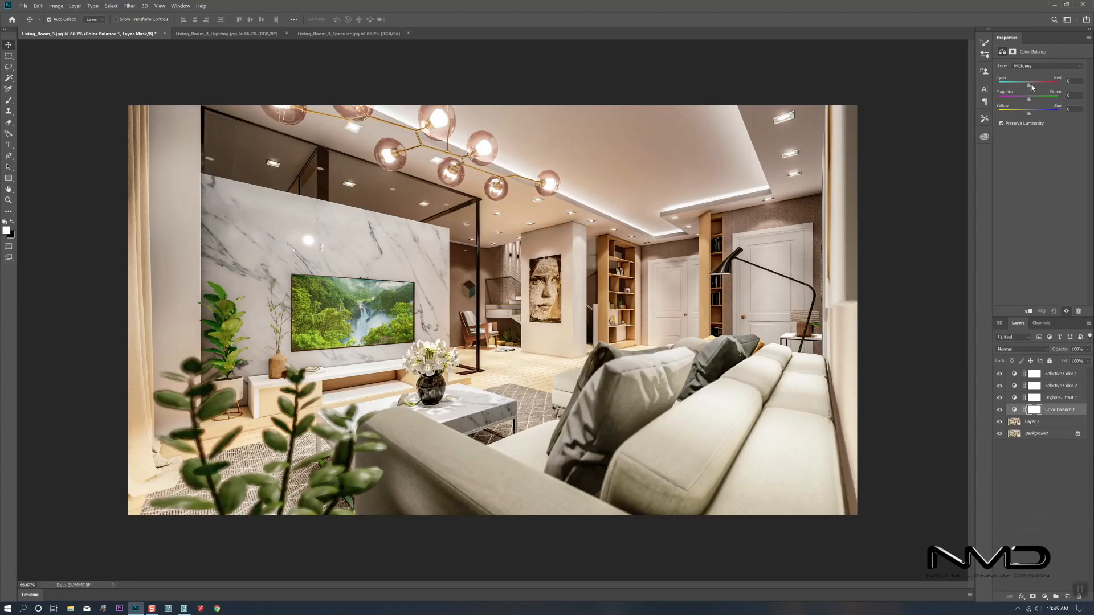
{"action": "left_click_drag", "start_coordinate": [1030, 88], "coordinate": [1029, 88]}
{"action": "left_click_drag", "start_coordinate": [1029, 114], "coordinate": [1032, 115]}
{"action": "left_click_drag", "start_coordinate": [1032, 115], "coordinate": [1029, 116]}
{"action": "left_click_drag", "start_coordinate": [1031, 87], "coordinate": [1017, 87]}
{"action": "left_click", "coordinate": [1000, 410]}
{"action": "left_click", "coordinate": [1001, 410]}
- Group Layer 2 and its four adjustment layers in Pass Through mode, and compare the group with the original Background
{"action": "left_click", "coordinate": [1037, 423]}
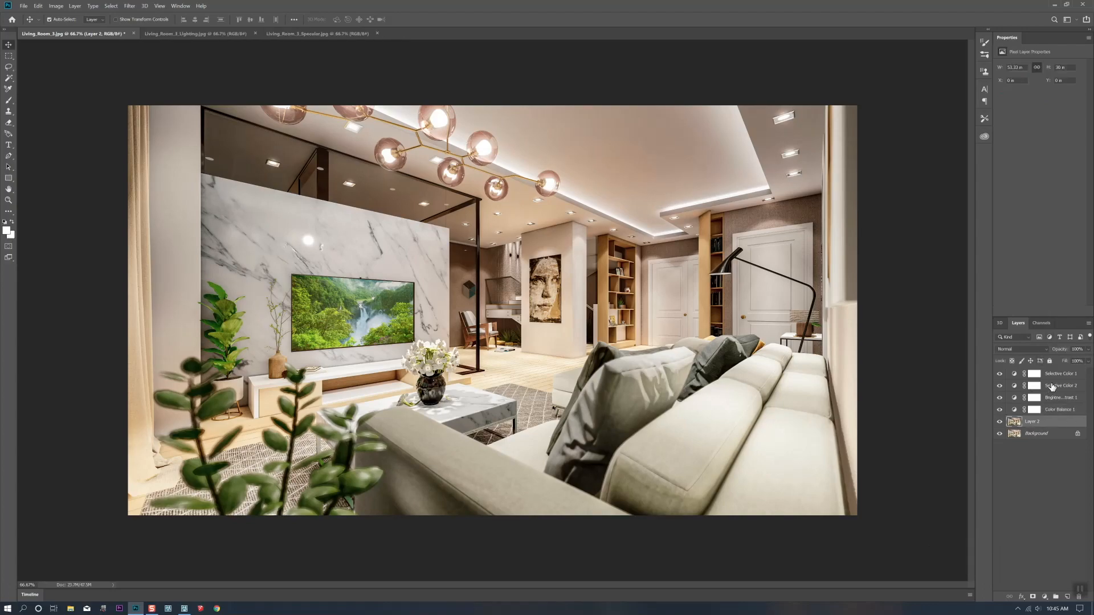
{"action": "left_click", "coordinate": [1056, 373], "text": "shift"}
{"action": "right_click", "coordinate": [1056, 371]}
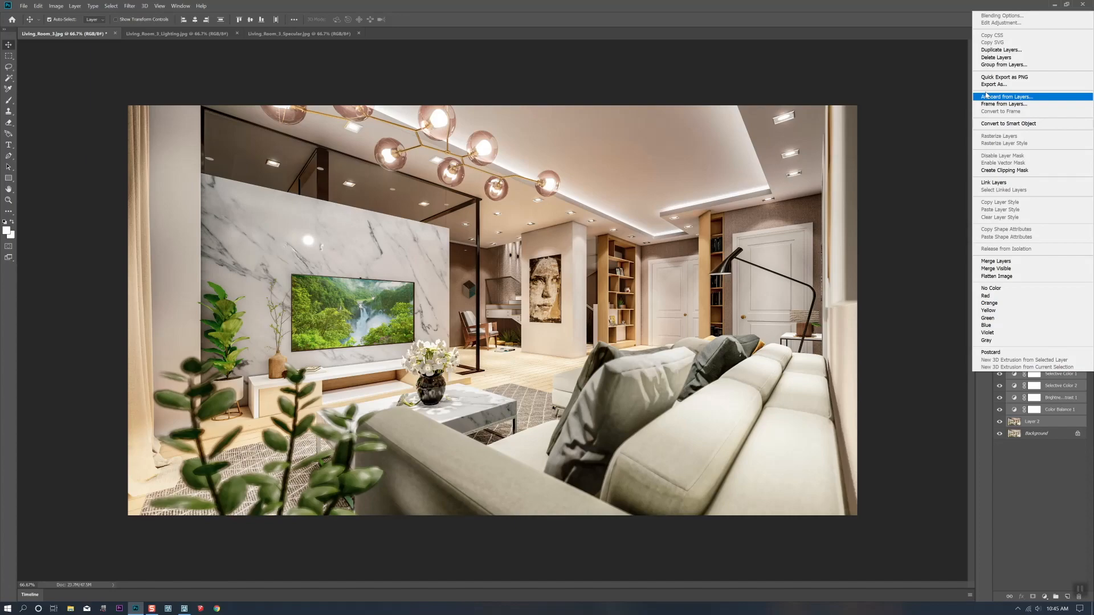
{"action": "left_click", "coordinate": [1003, 65]}
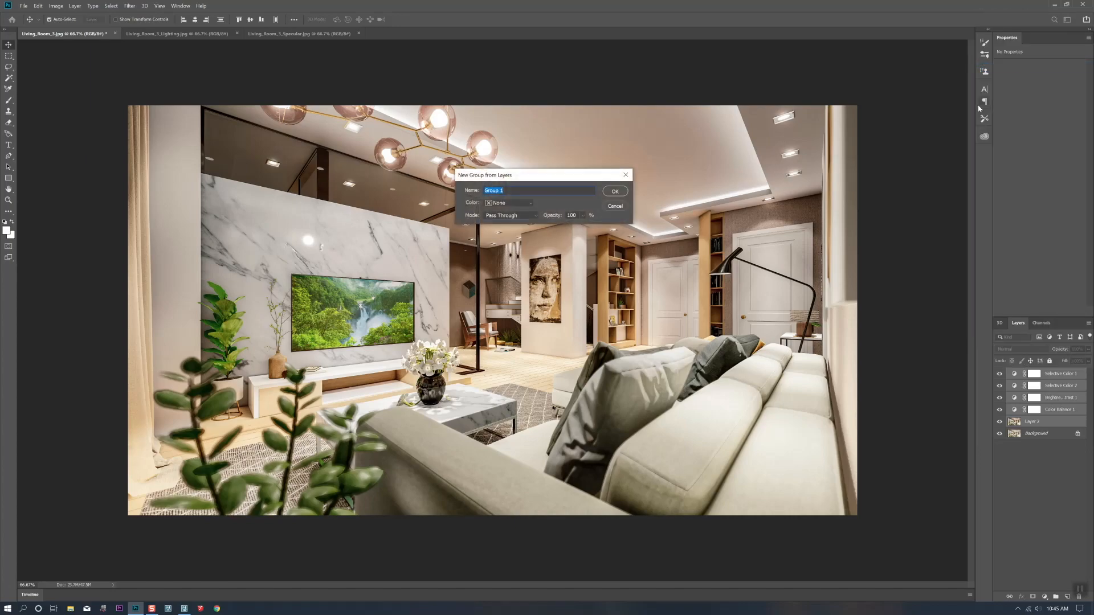
{"action": "key", "text": "Return"}
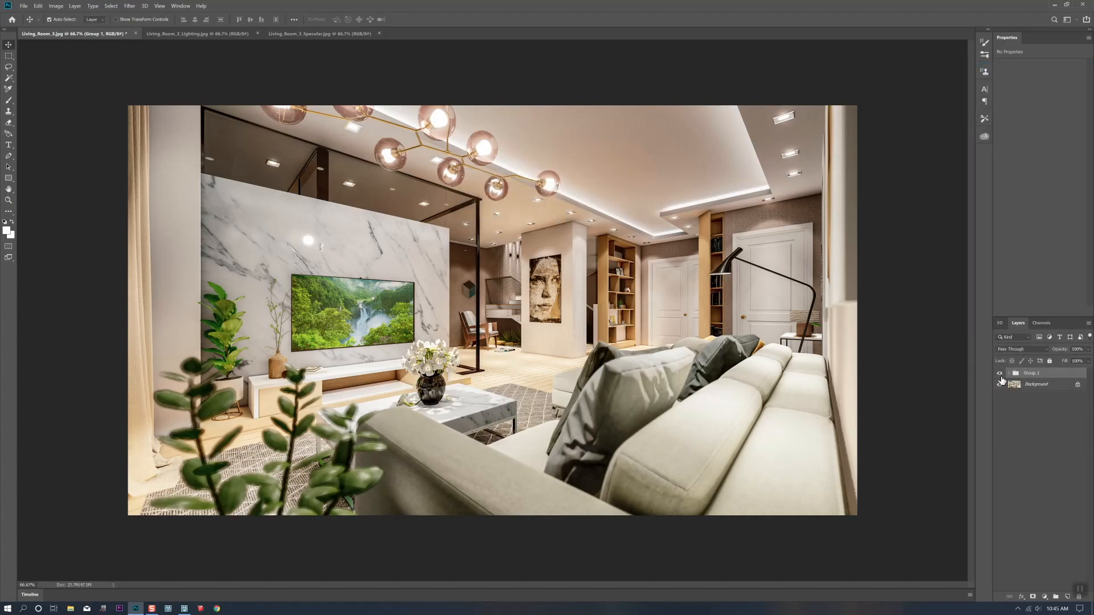
{"action": "left_click", "coordinate": [1000, 374]}
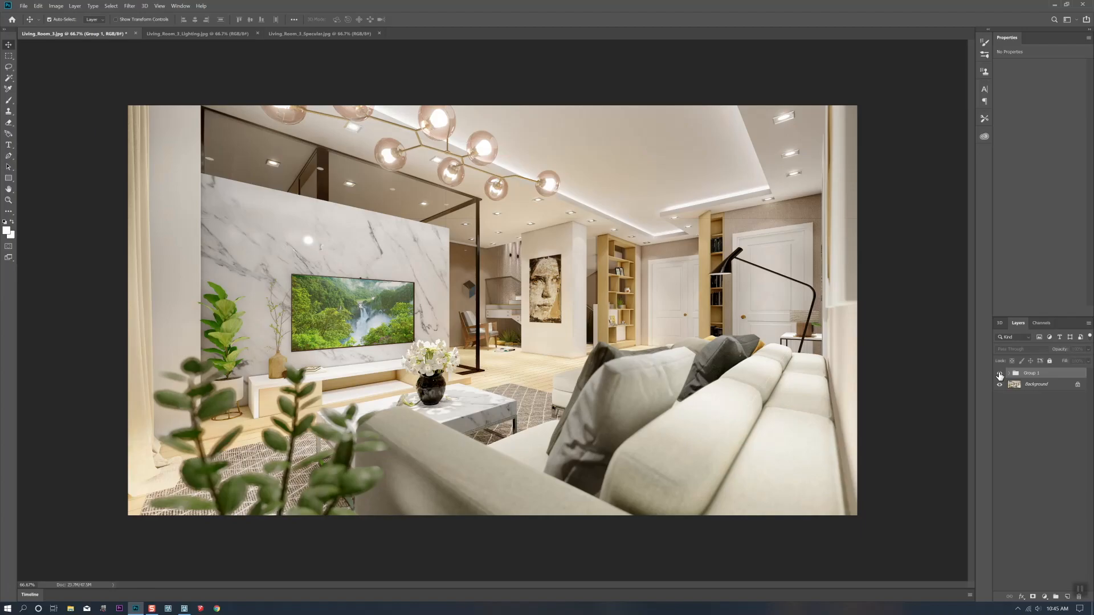
{"action": "left_click", "coordinate": [999, 374]}
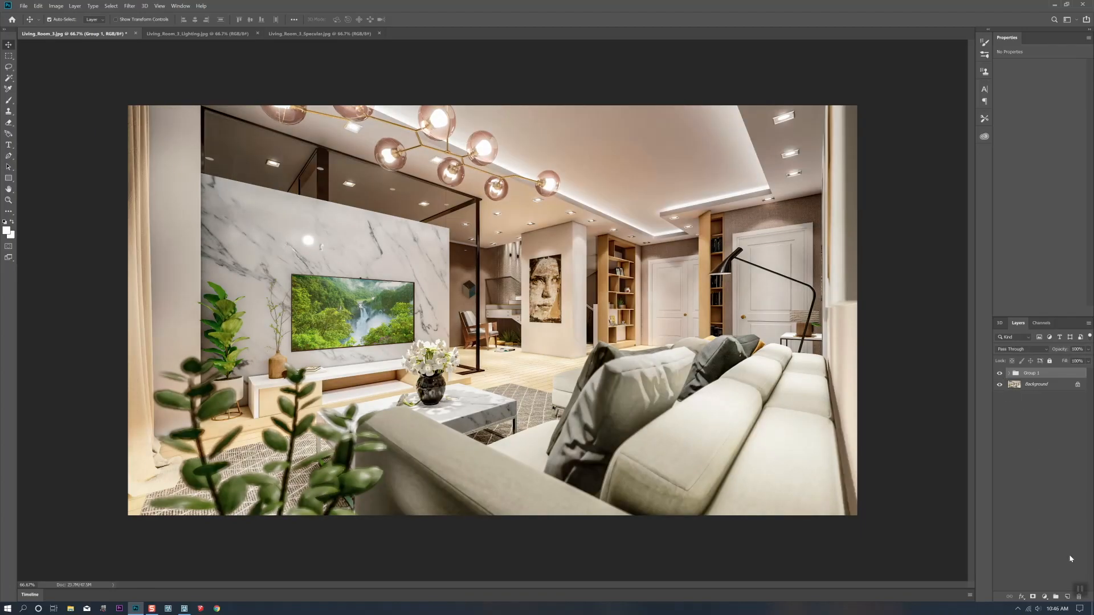